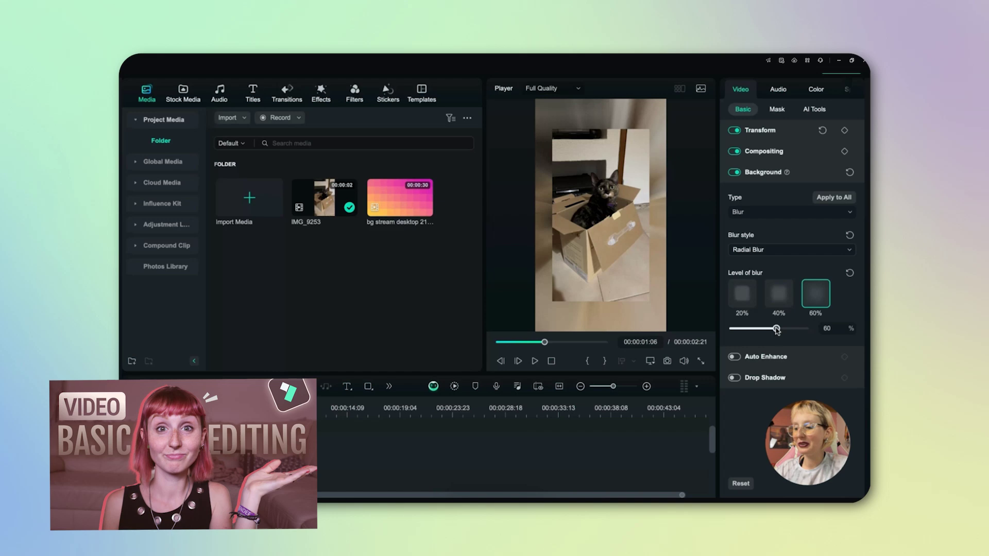
left_click_drag(776, 330, 742, 330)
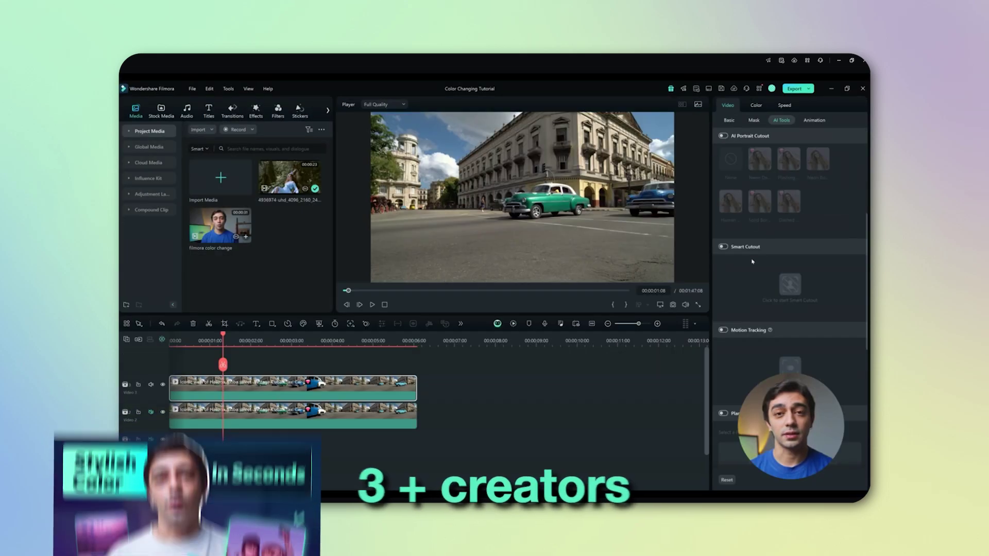
left_click(790, 285)
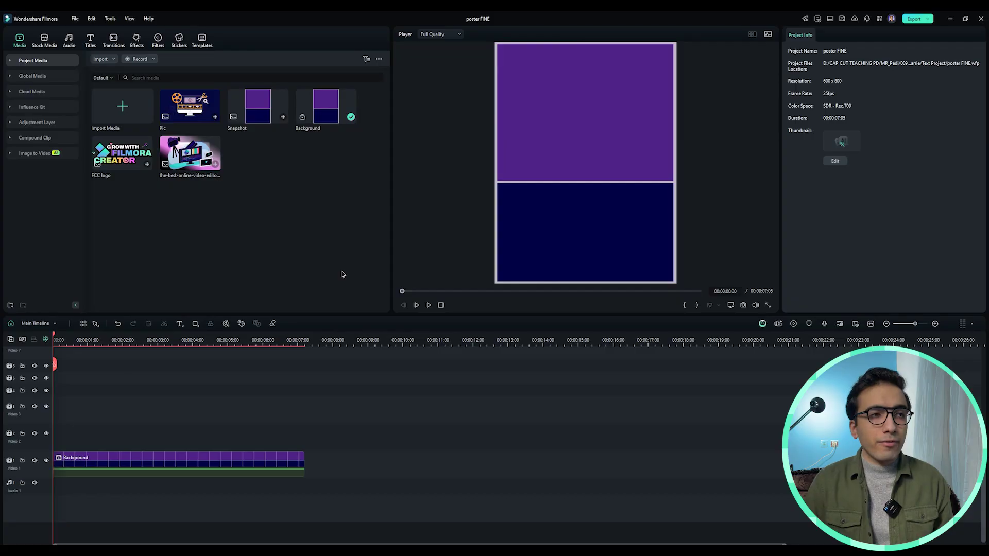
left_click(134, 341)
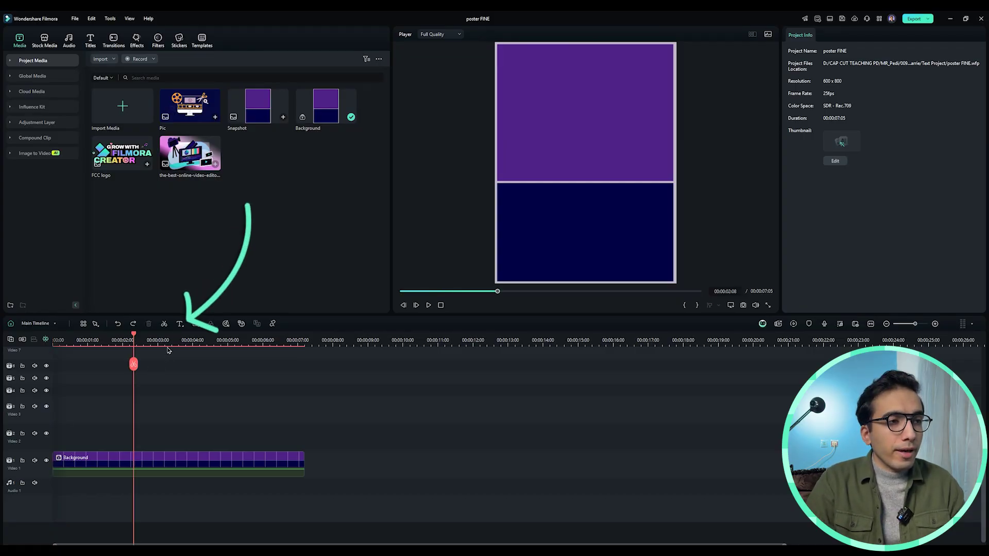
left_click(180, 326)
left_click(195, 337)
left_click(180, 327)
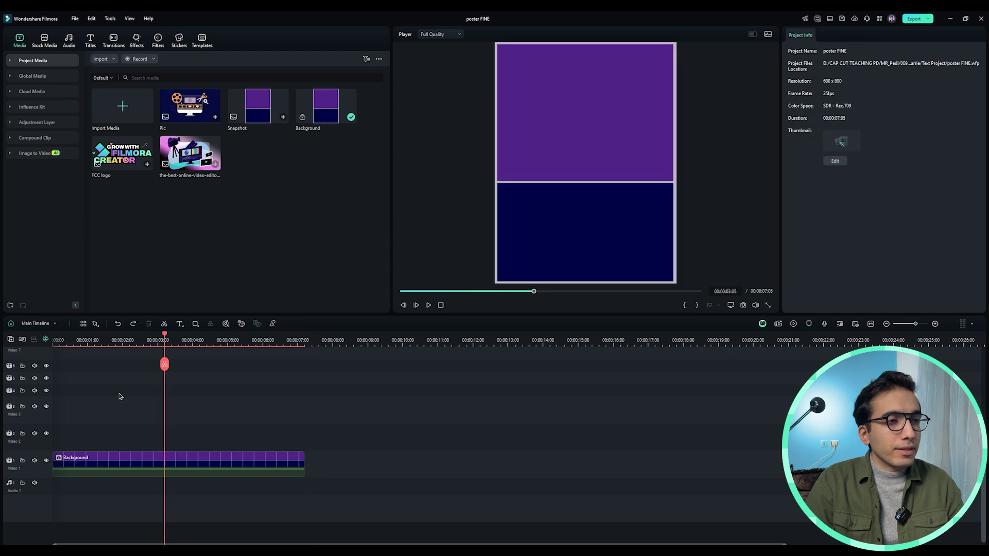
Step: Add the Default Title to the empty track above the Background clip, starting shortly after the one-second mark
left_click(91, 47)
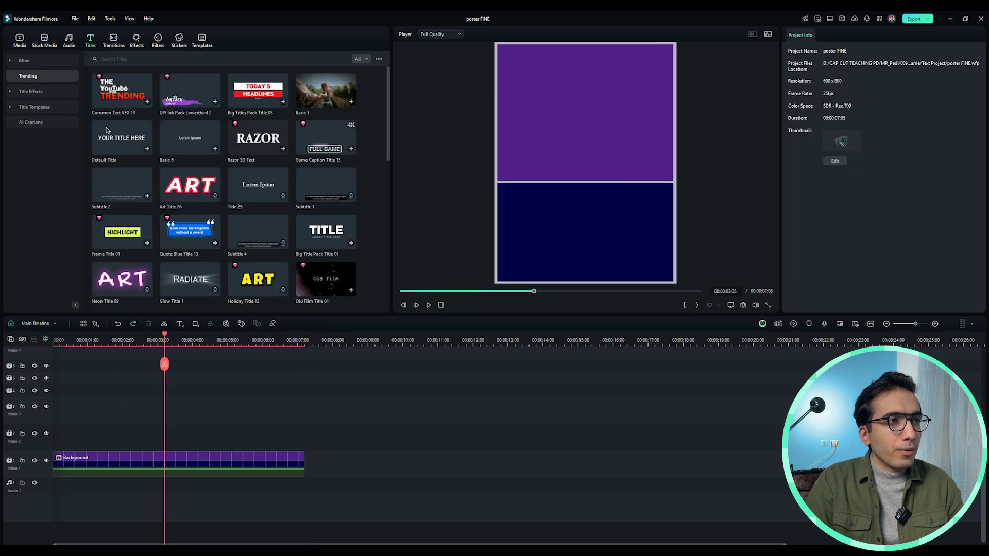
left_click_drag(120, 143, 111, 436)
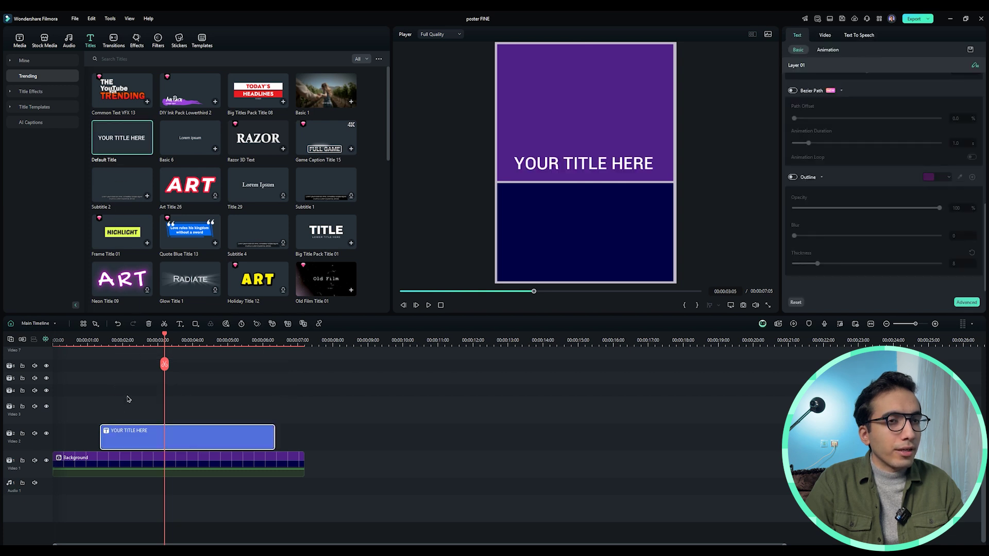
left_click(160, 405)
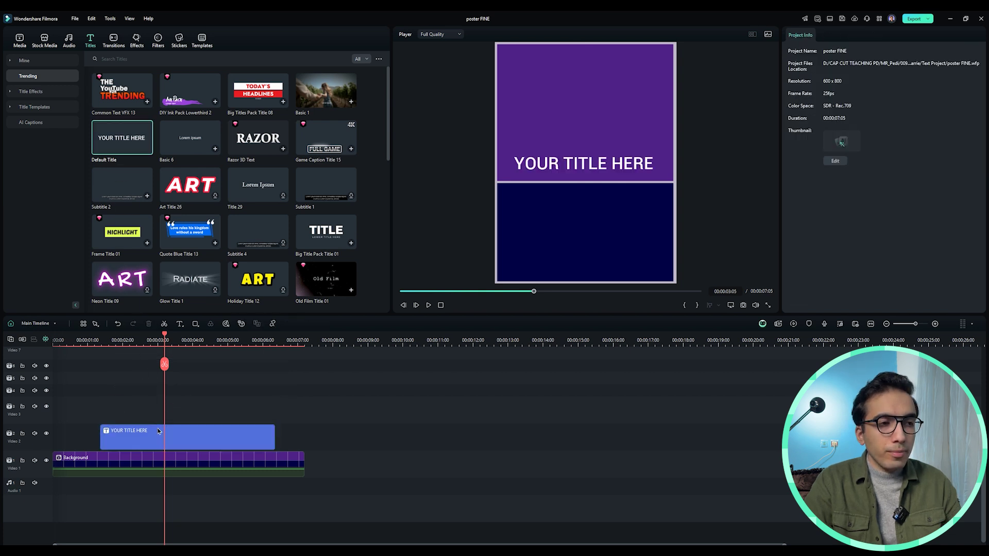
Step: Replace the placeholder text of the title clip with "user guide 2025"
left_click(160, 434)
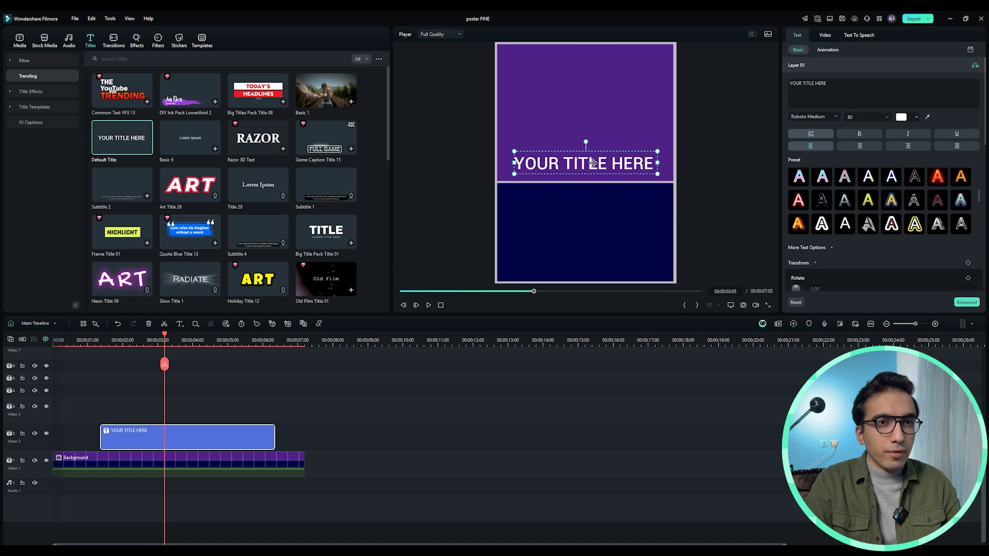
double_click(593, 163)
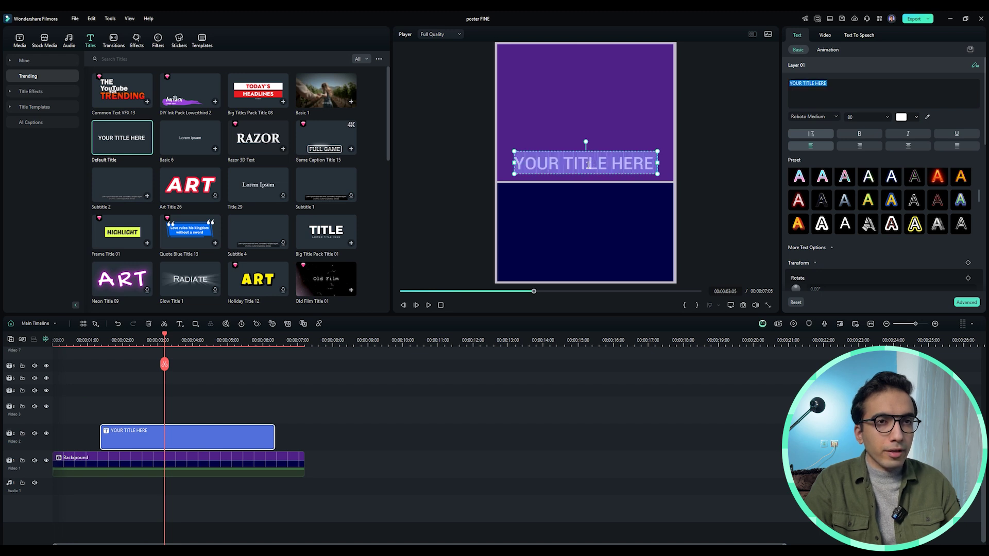
left_click(832, 94)
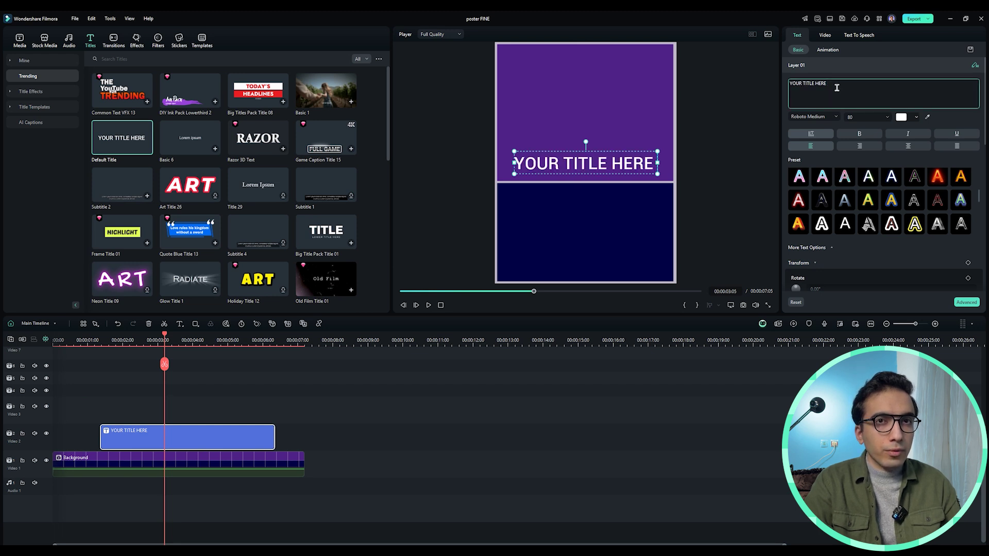
left_click_drag(837, 88, 759, 85)
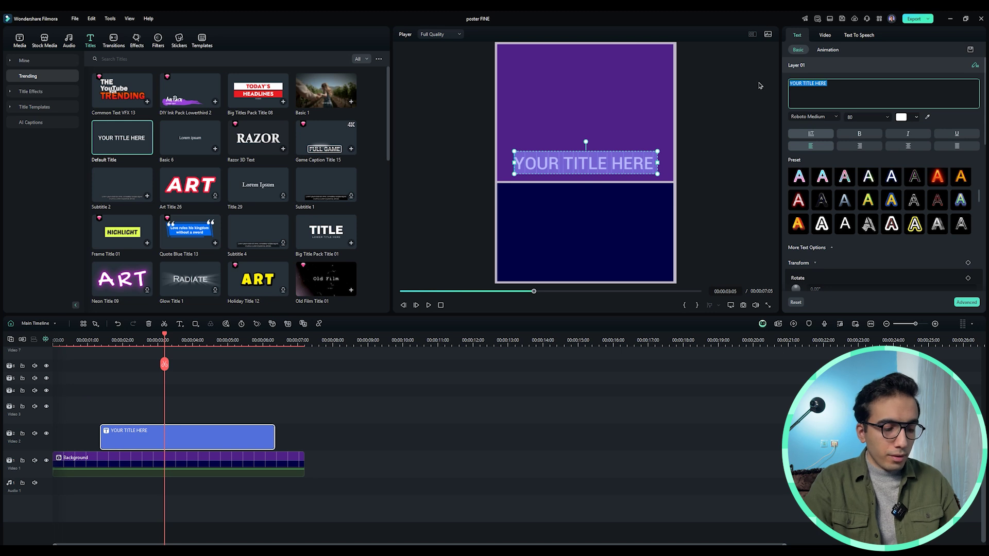
type("user")
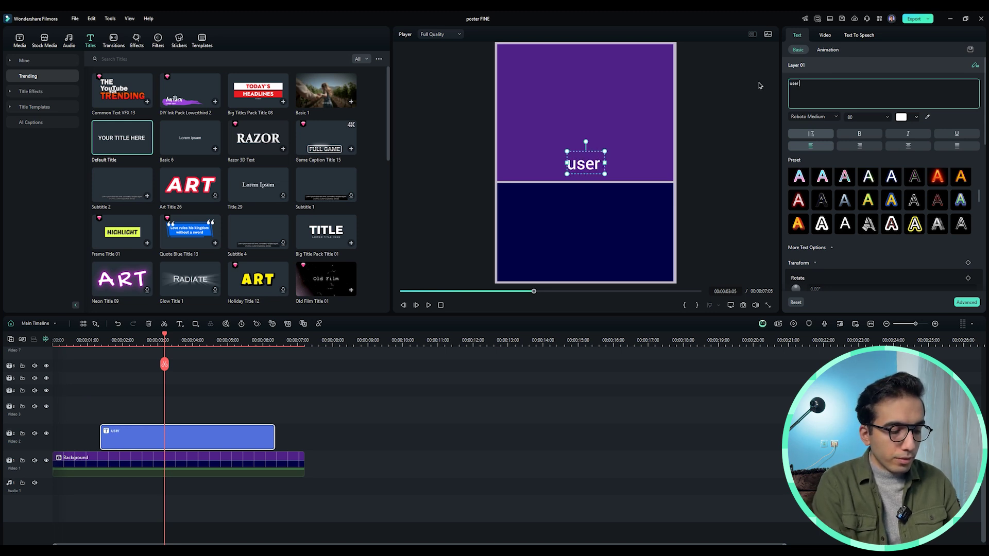
type(" guid")
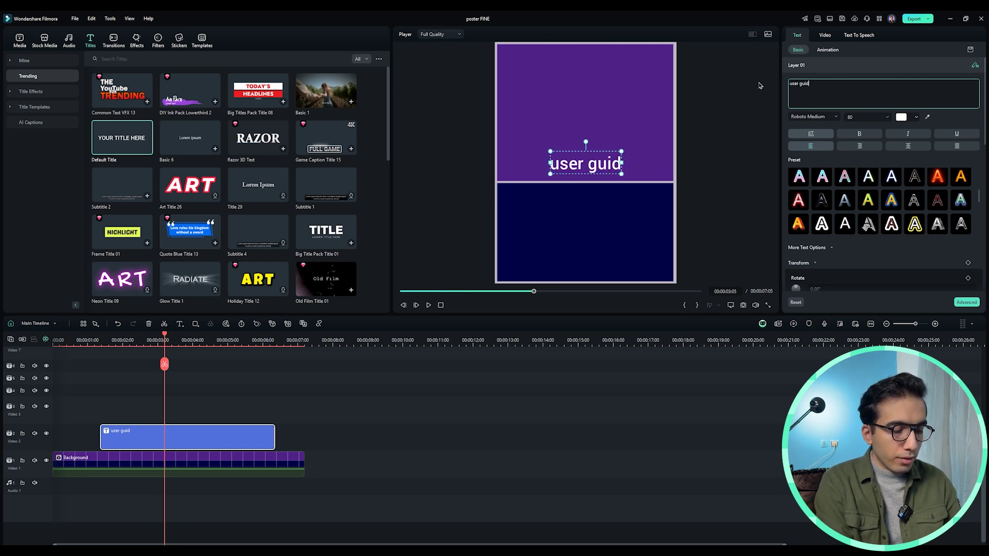
type("e 202")
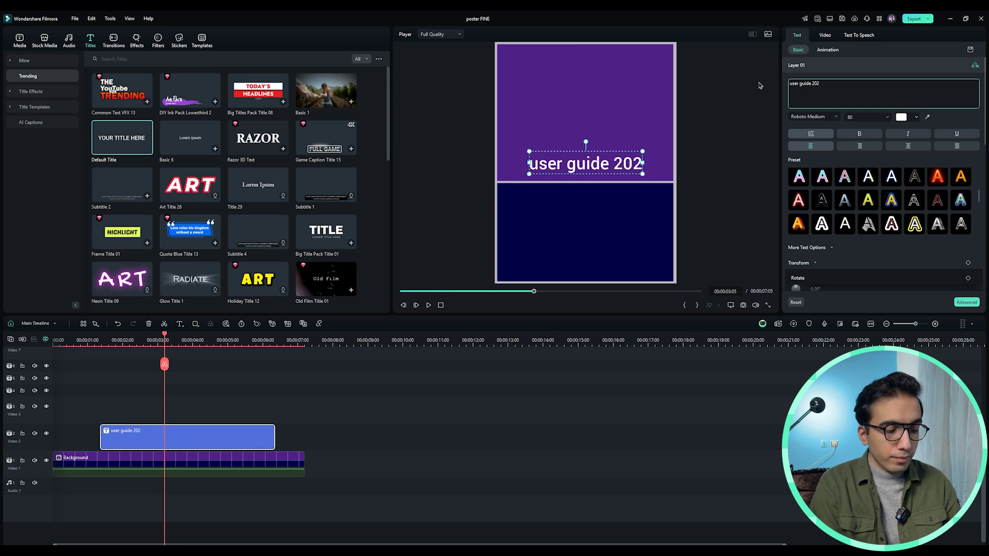
type("5")
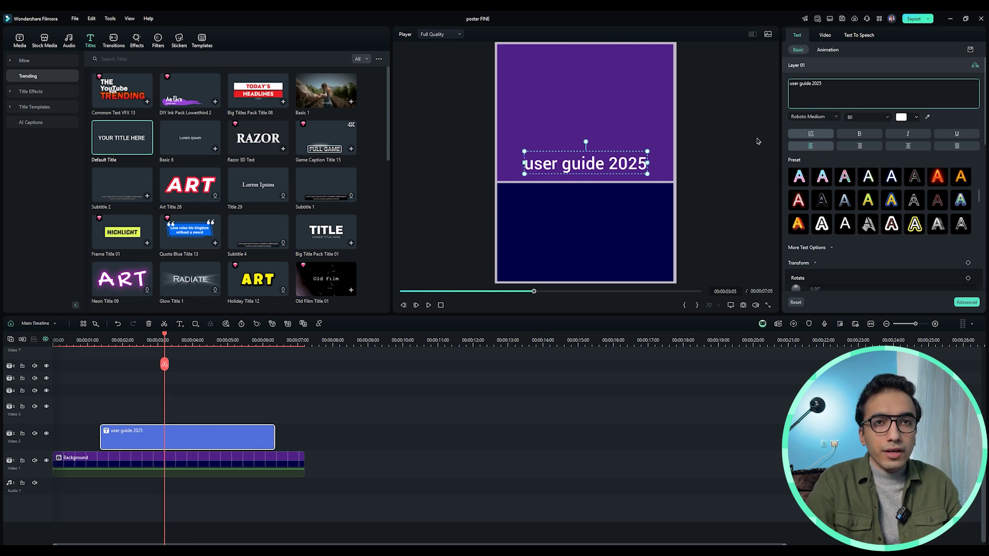
Step: Change the title's font to Bebas from the recently used fonts
left_click(812, 117)
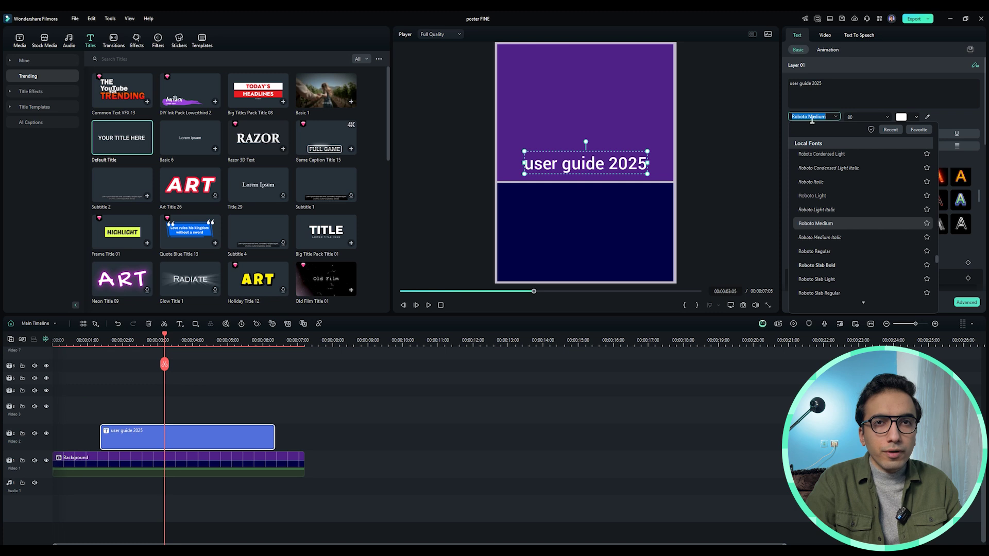
scroll(835, 165, "up", 5)
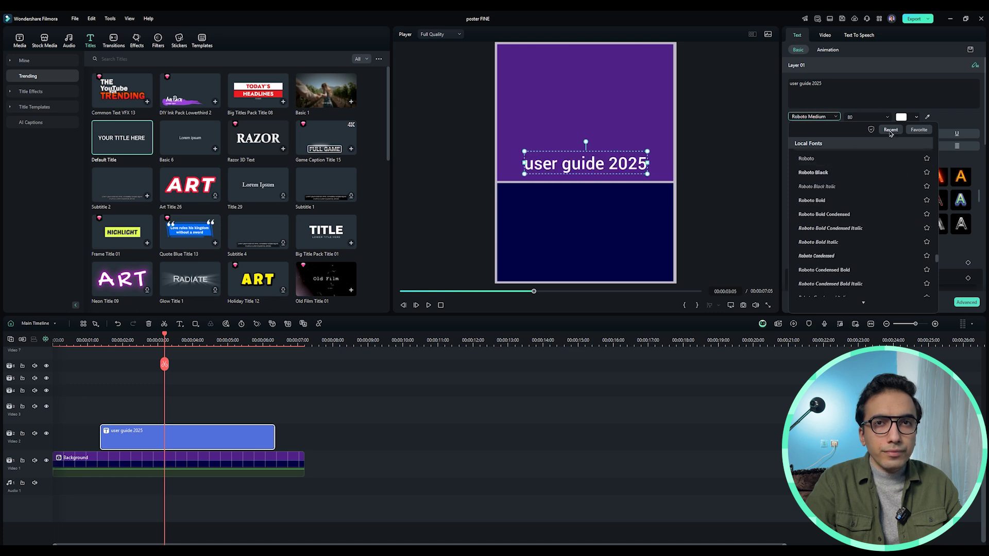
left_click(890, 130)
left_click(815, 187)
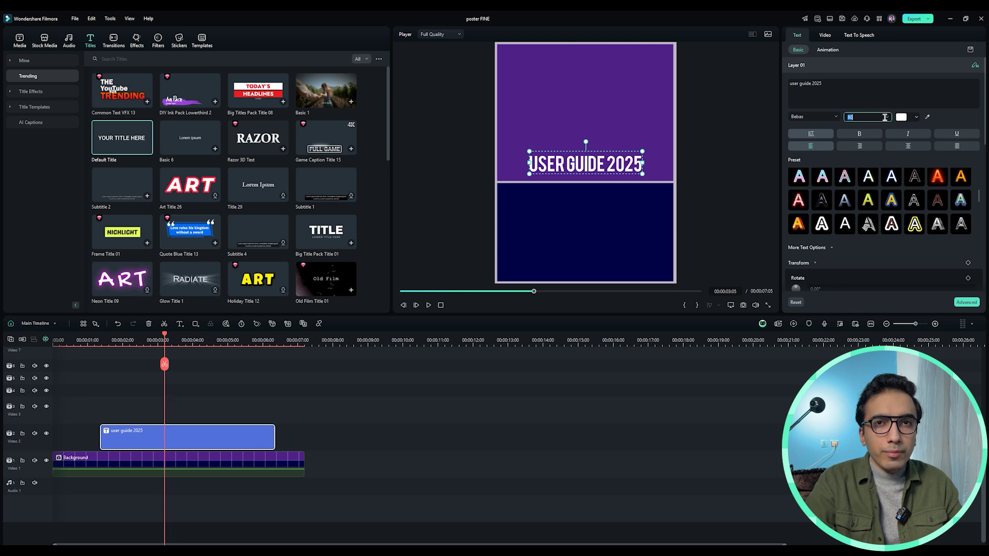
Step: Try a font size of 48 on the title
left_click(885, 117)
scroll(870, 146, "up", 3)
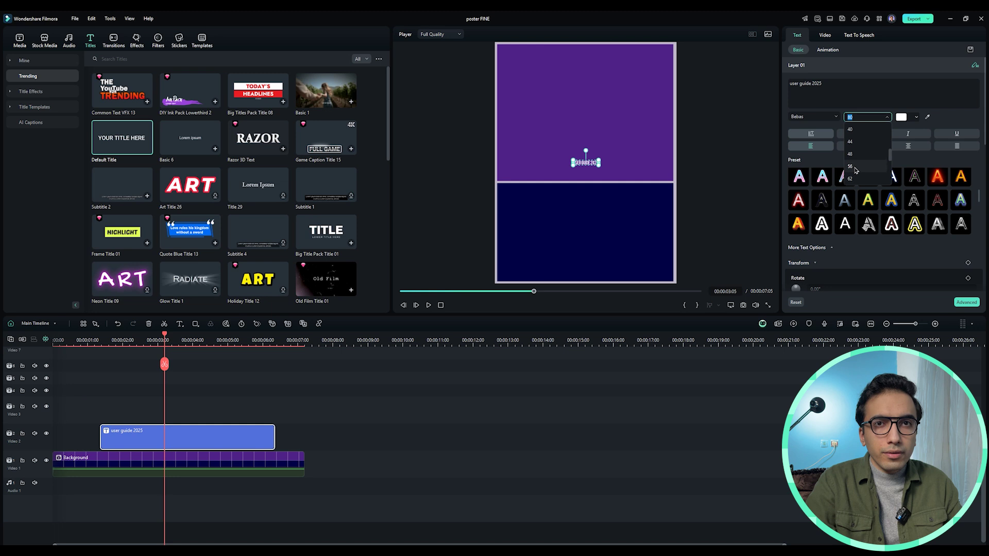
left_click(852, 154)
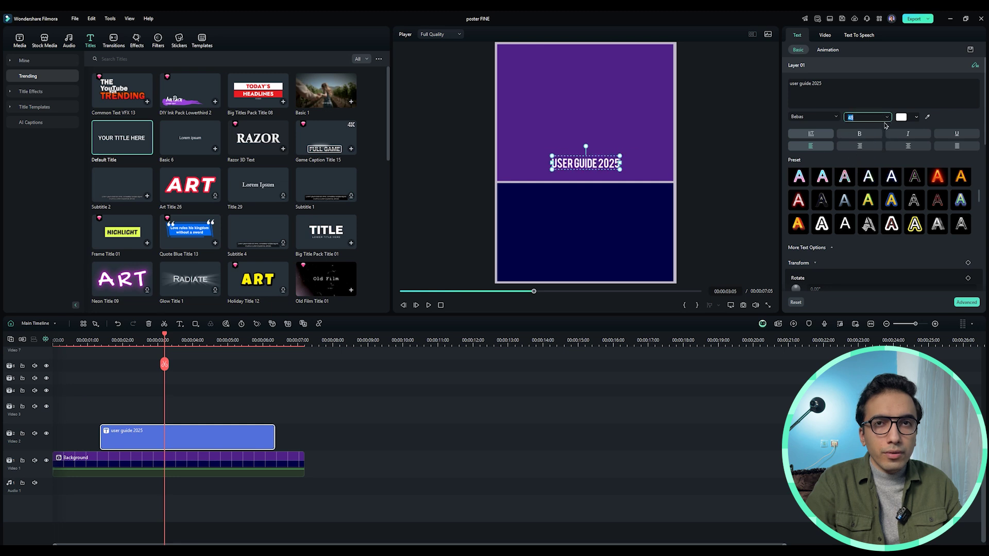
Step: Try a yellow-green text colour on the title, and sample a colour from the poster's dividing line with the eyedropper
left_click(901, 118)
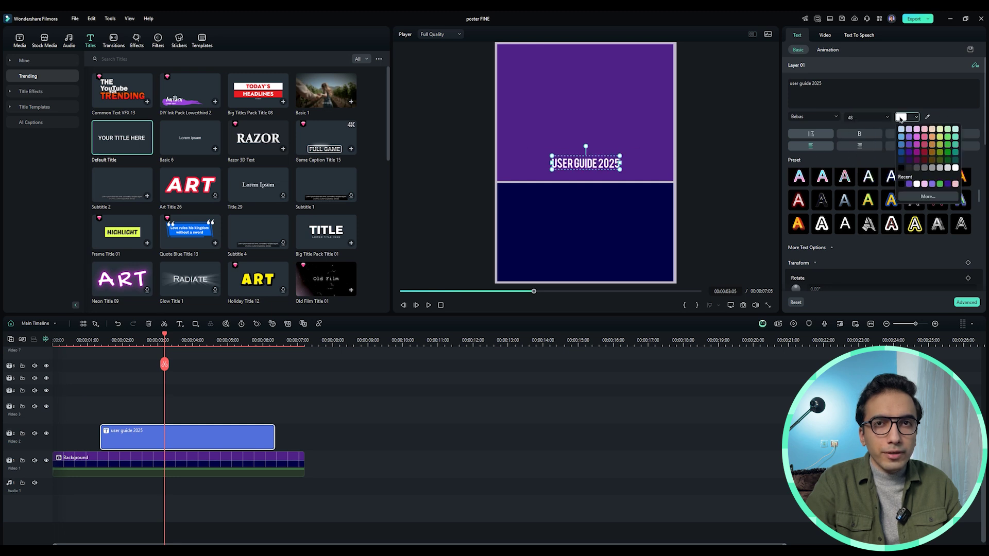
left_click(925, 138)
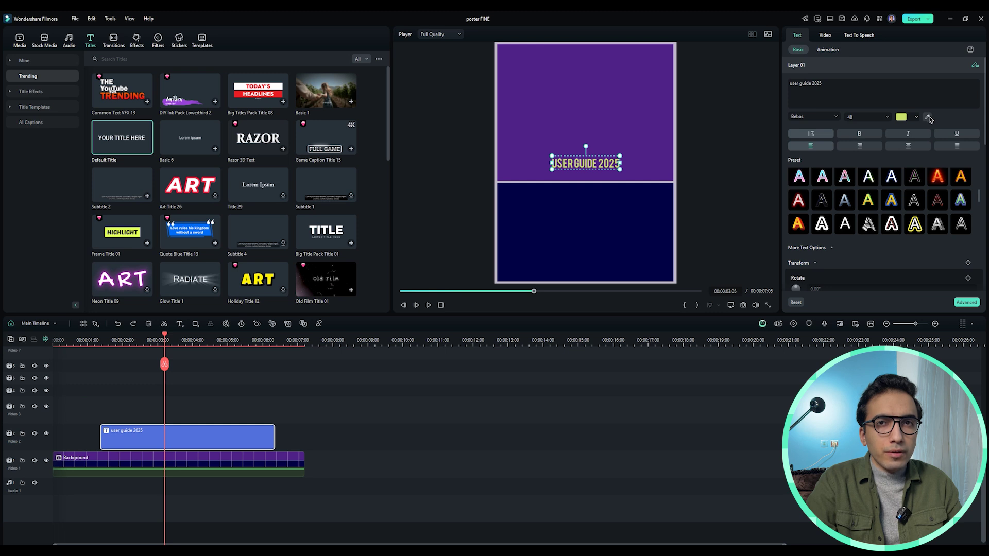
left_click(929, 118)
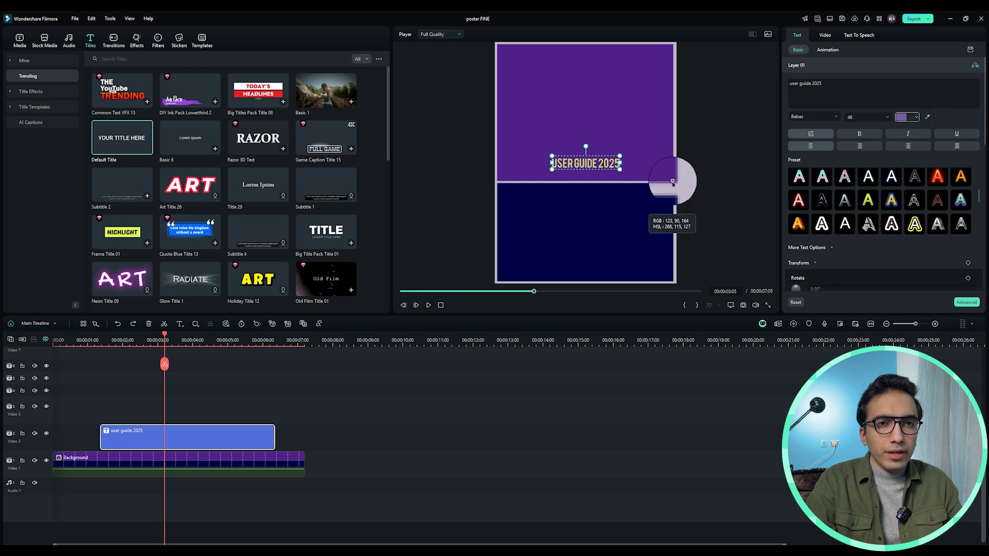
left_click(513, 183)
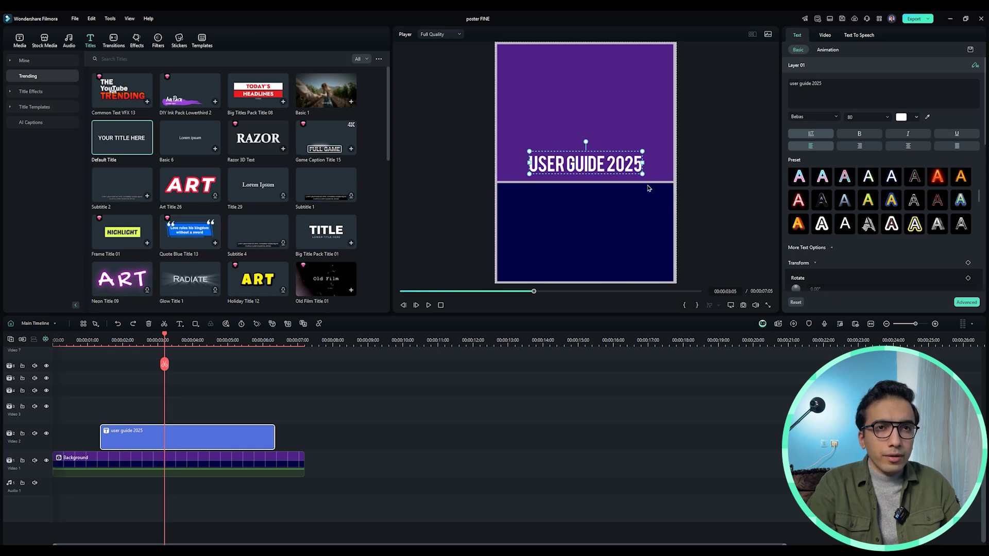
Step: Try scaling and moving the title in the preview, and try a yellow outlined text preset before clearing it
left_click_drag(643, 178, 602, 155)
left_click_drag(656, 169, 631, 173)
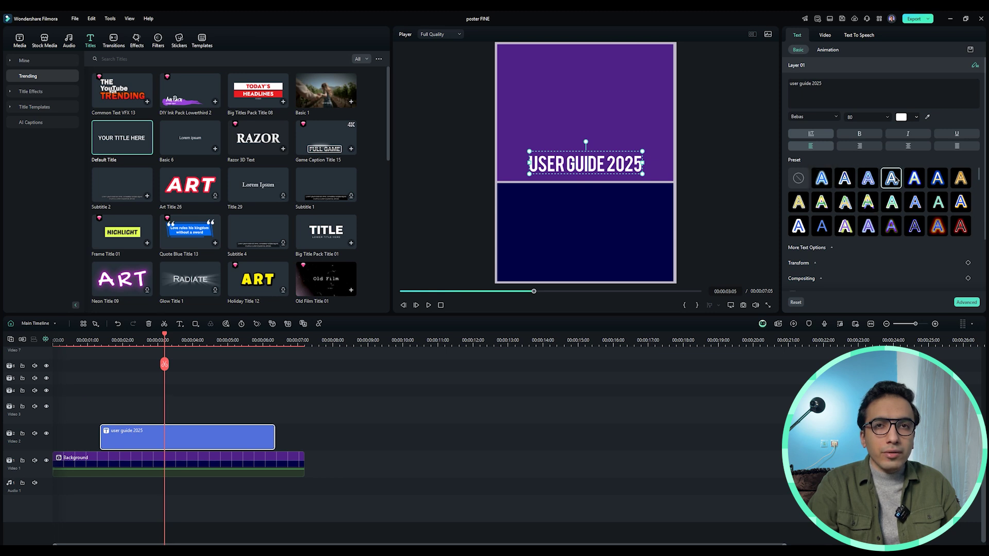
left_click(846, 202)
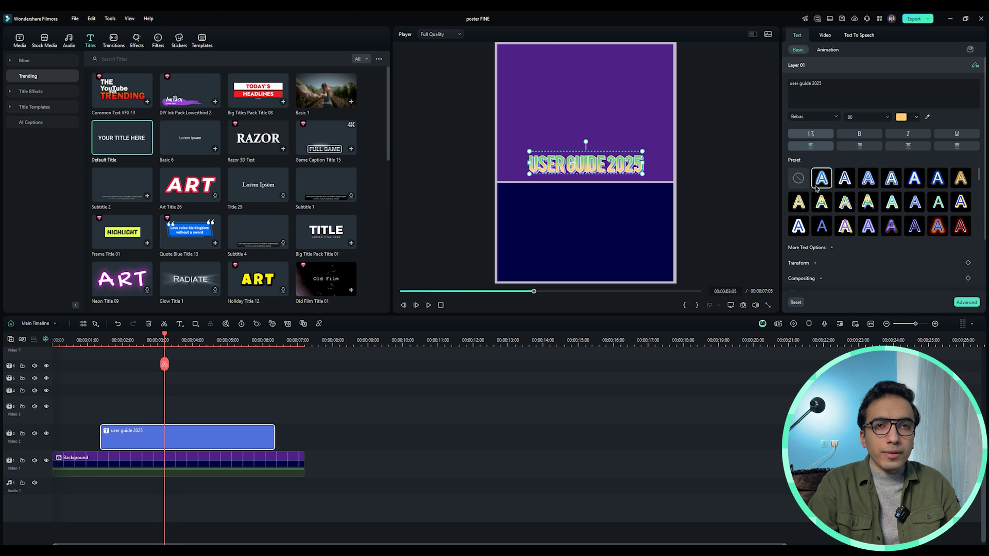
left_click(800, 180)
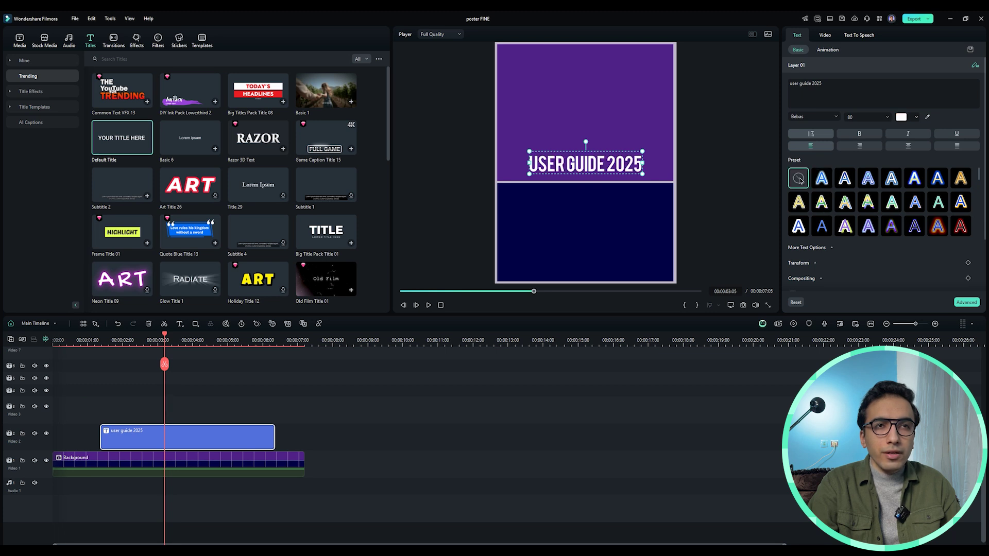
Step: Try a light pink colour-fill background behind the title with 40% opacity and a spread of 44, and turn it off
scroll(848, 227, "down", 3)
scroll(848, 251, "down", 2)
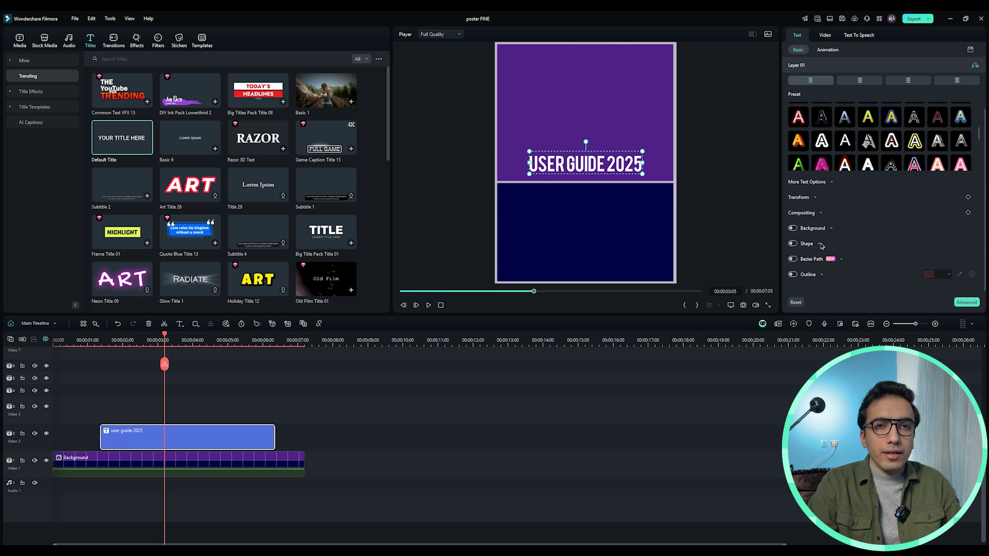
left_click(793, 228)
scroll(834, 237, "down", 1)
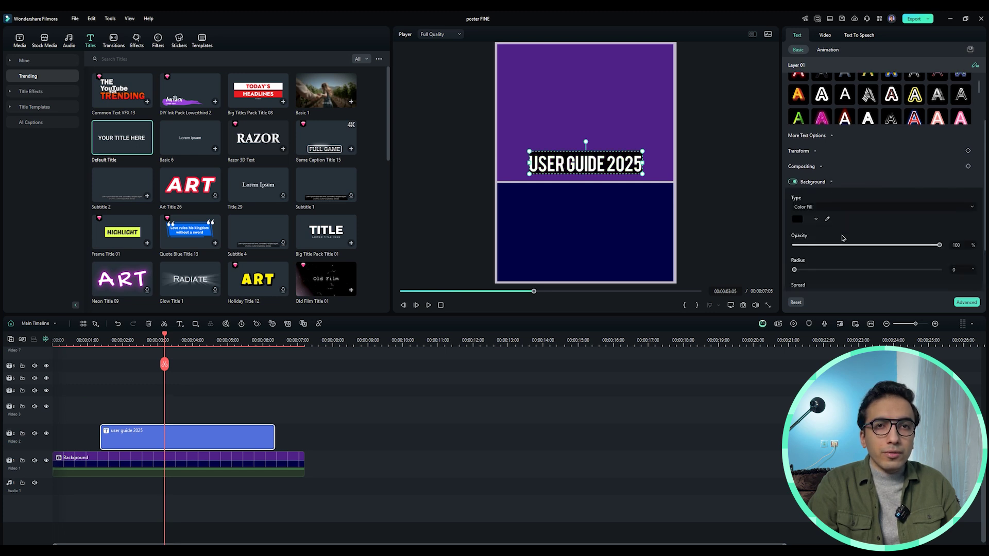
scroll(843, 238, "down", 1)
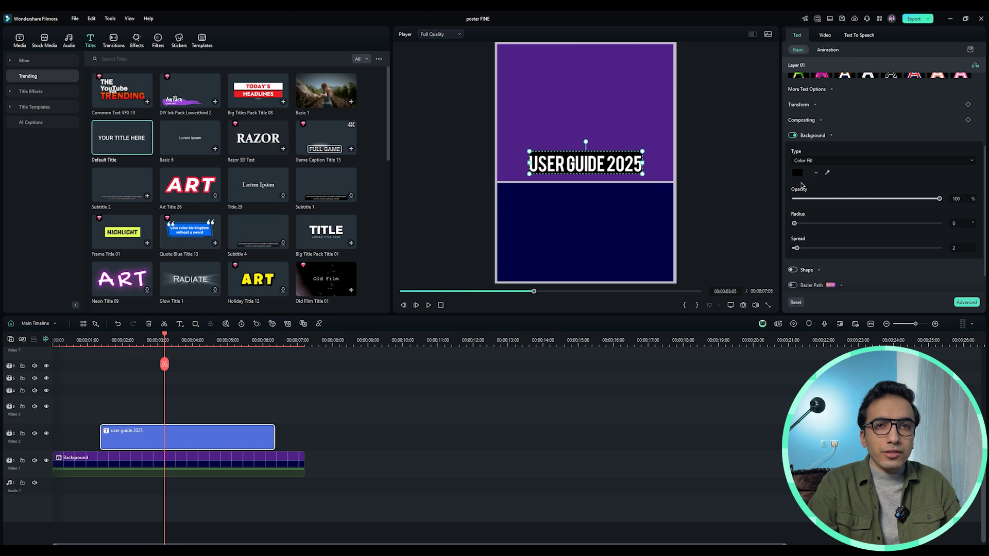
left_click(800, 173)
left_click(822, 186)
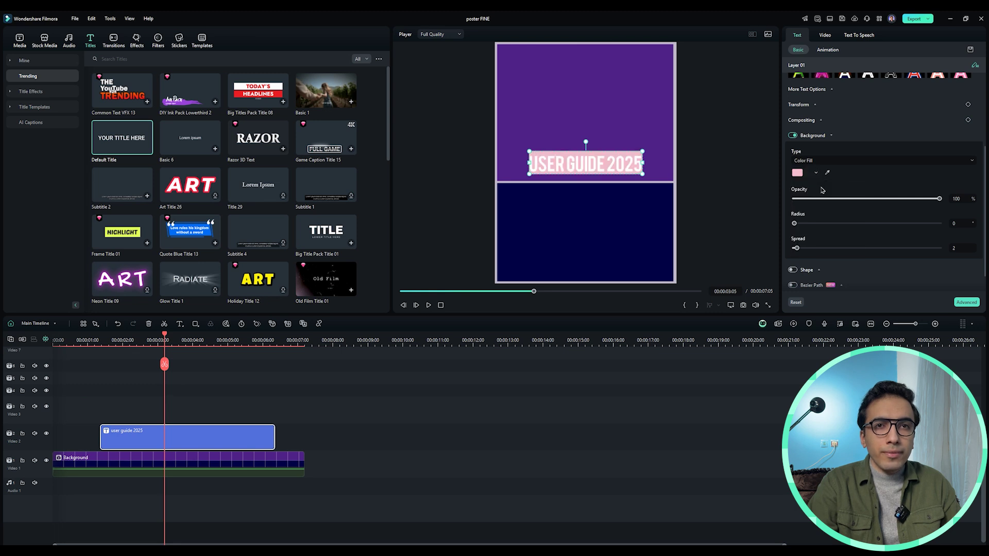
left_click_drag(860, 200, 859, 227)
scroll(805, 212, "down", 1)
Step: Enable the title's text shape, try the full circle type, and choose the type that curves the text along the lower arc
left_click(825, 246)
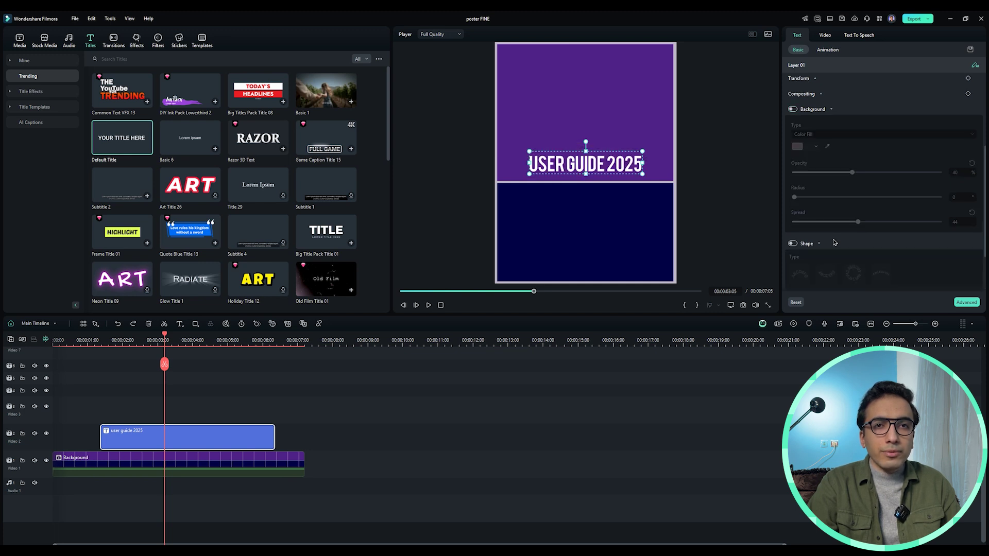
scroll(835, 243, "down", 1)
left_click(793, 220)
scroll(814, 230, "down", 2)
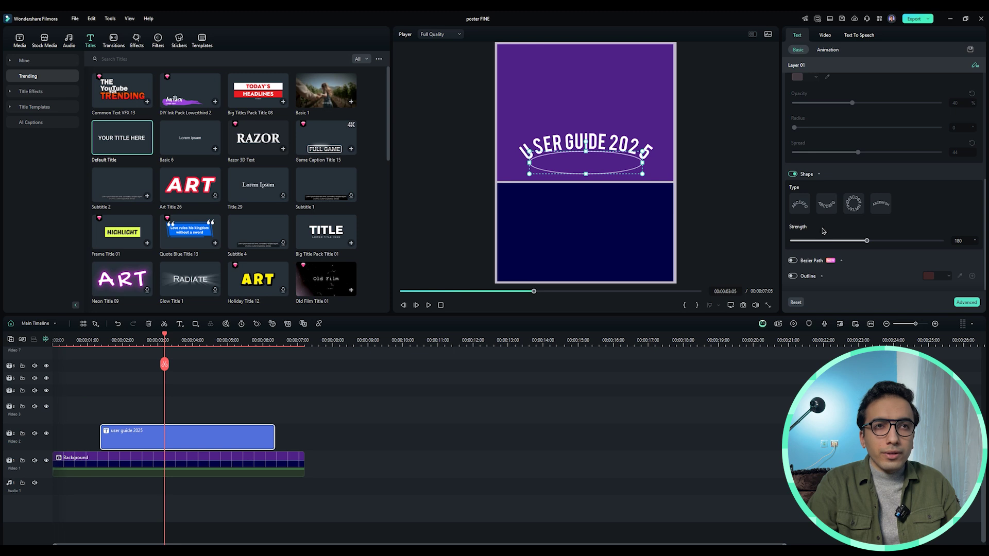
left_click(854, 205)
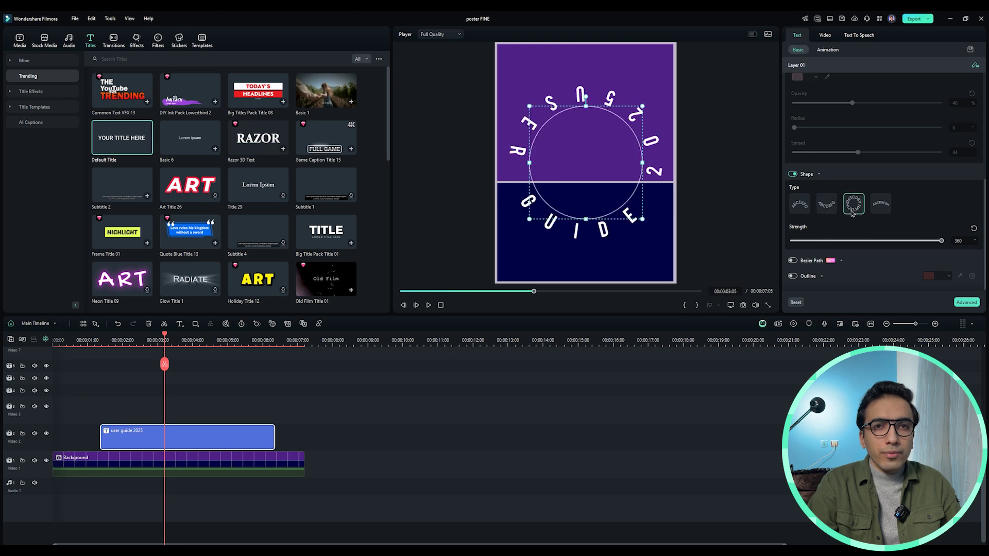
left_click(827, 209)
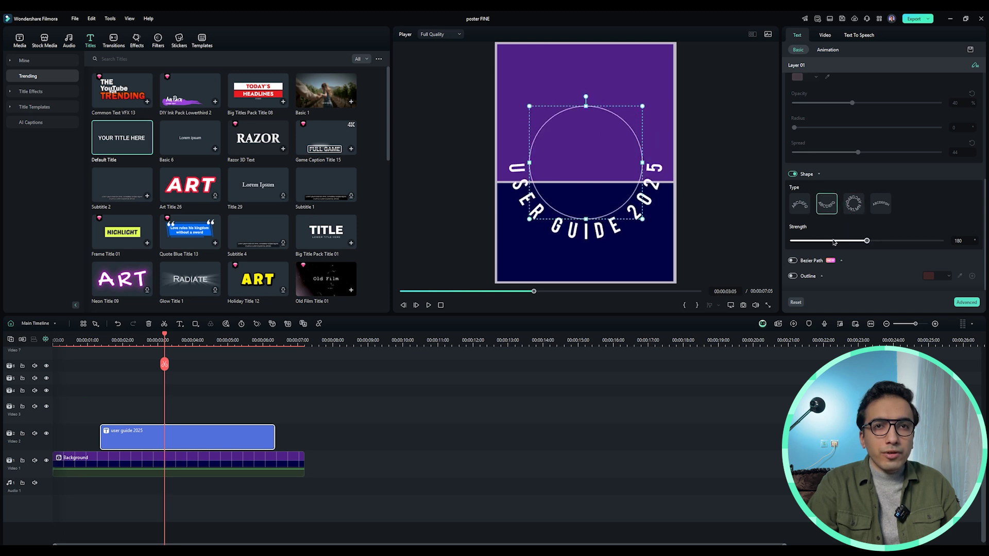
Step: Try a shape strength of 104 on the curved title, and turn the text shape off
left_click_drag(866, 242, 837, 246)
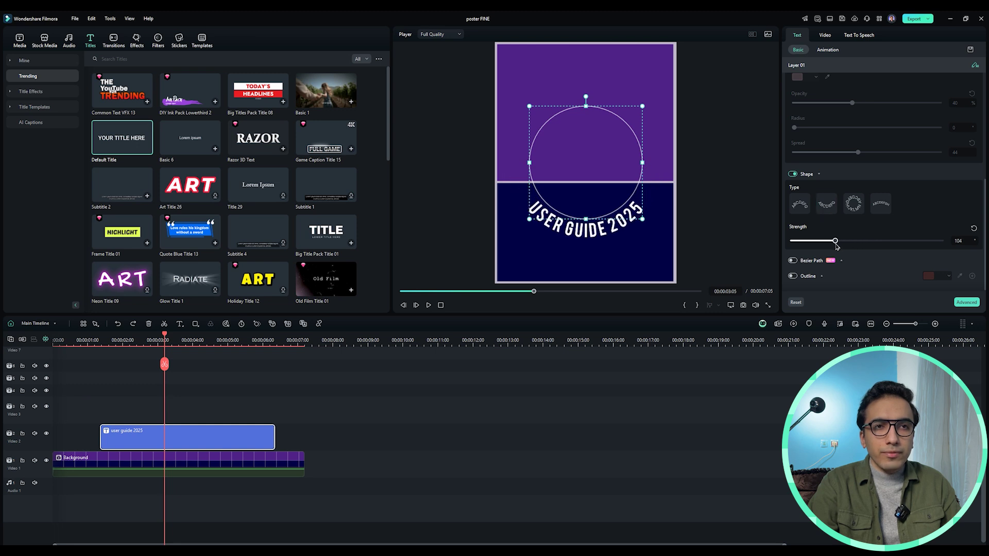
left_click(792, 174)
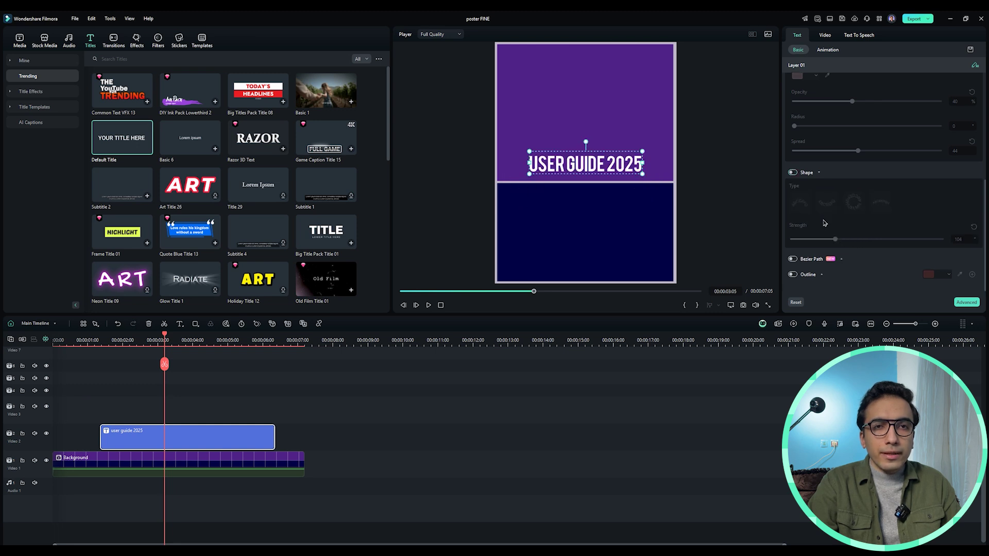
Step: Try a Bezier path on the title with a 23.9% path offset and 2.9 s animation duration, reposition the title, and play it
left_click(792, 259)
scroll(809, 262, "down", 1)
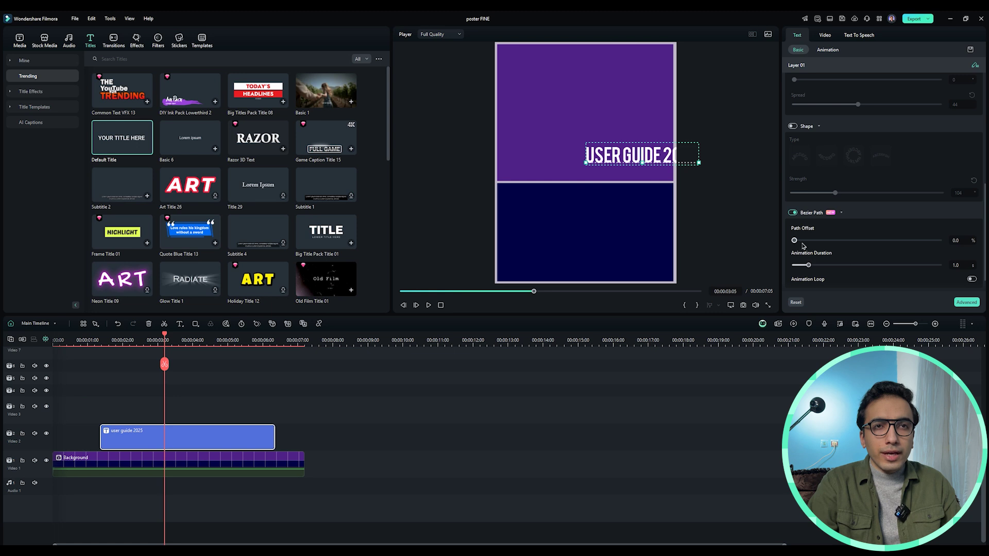
left_click_drag(795, 243, 836, 265)
left_click_drag(651, 158, 602, 169)
left_click_drag(160, 336, 103, 335)
key("space")
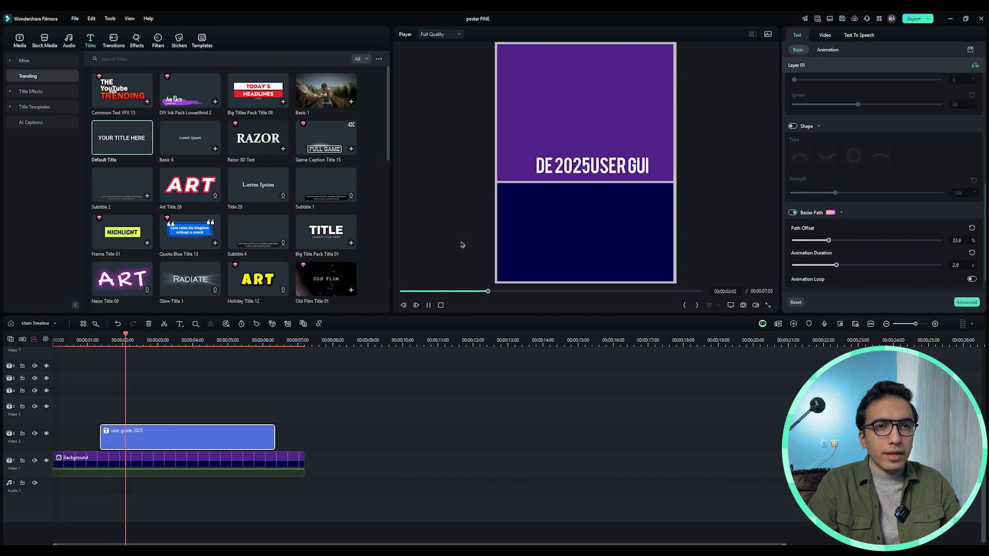
Step: Replace the title's Bezier path with a red outline at 90% opacity, thickness 17 and blur 4
left_click(605, 184)
scroll(839, 203, "down", 3)
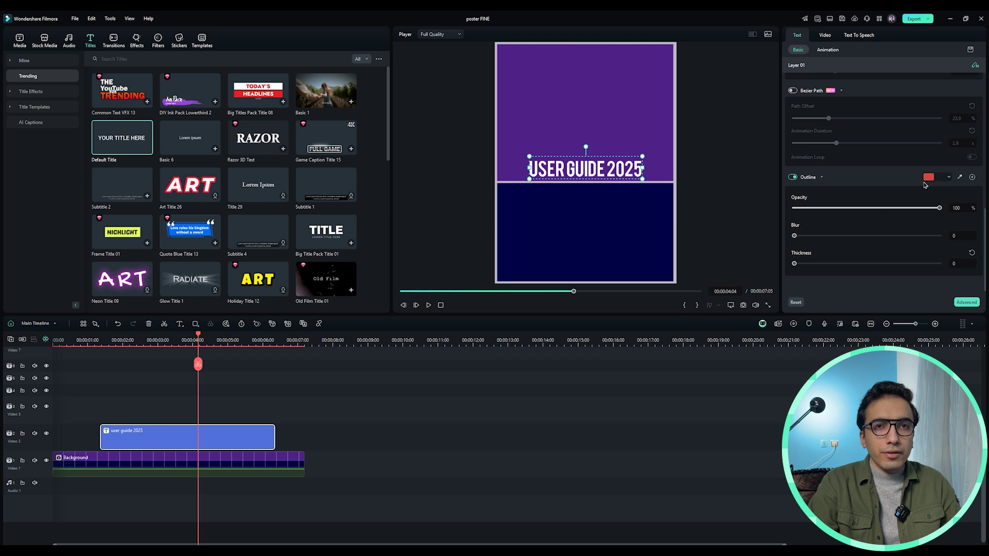
left_click_drag(856, 210, 925, 208)
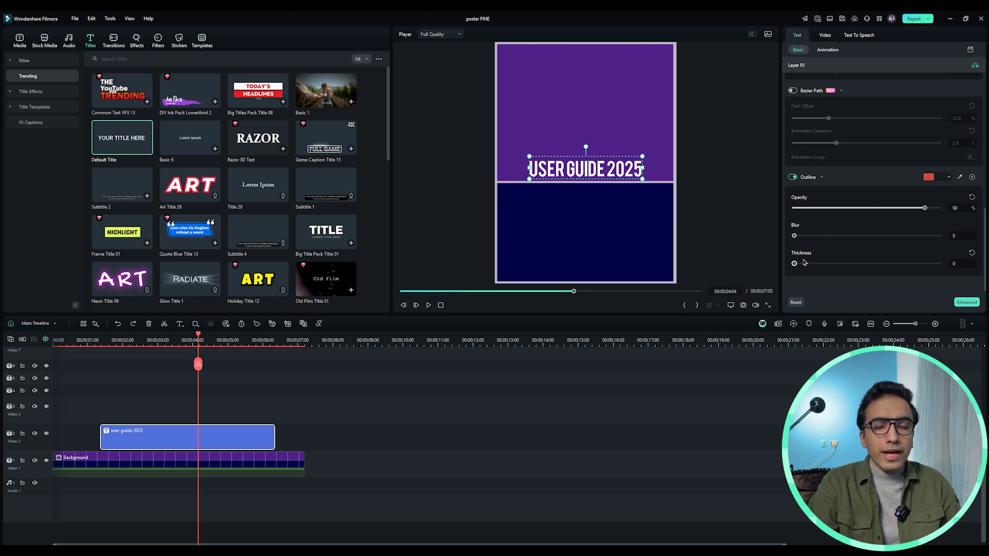
left_click_drag(795, 264, 845, 265)
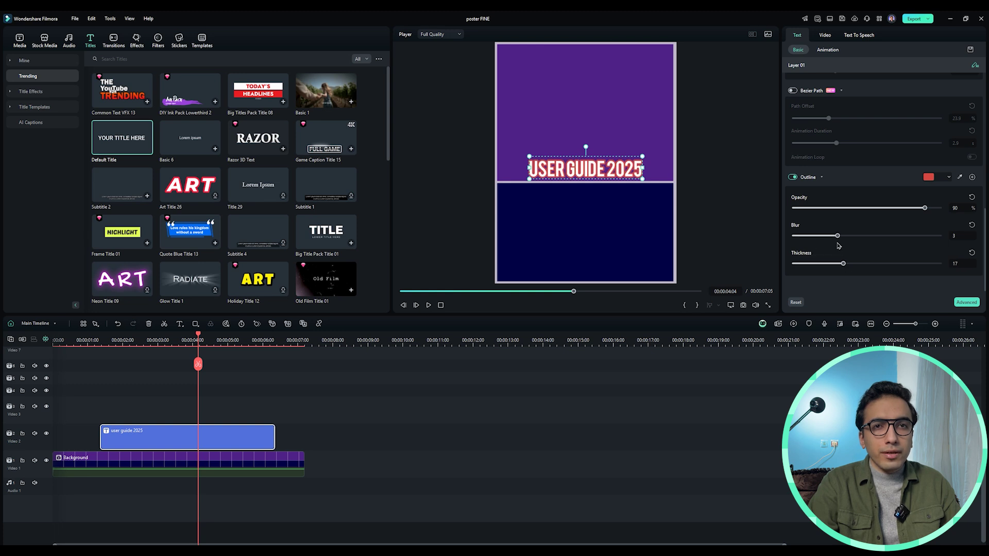
left_click_drag(795, 237, 853, 236)
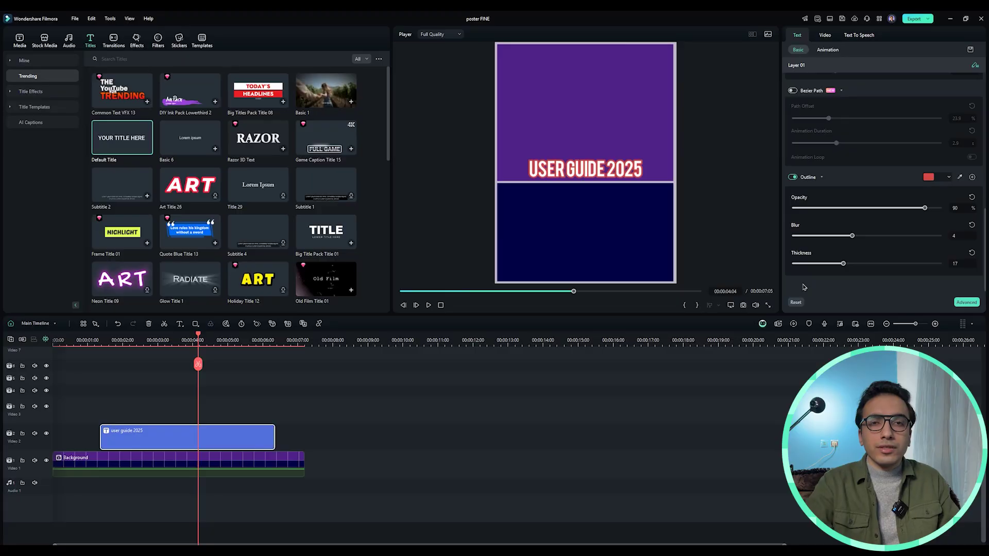
Step: Try a yellow-green to black gradient fill on the title in the advanced text editor, shift its first colour stop inward, and return to Color Fill
left_click(976, 303)
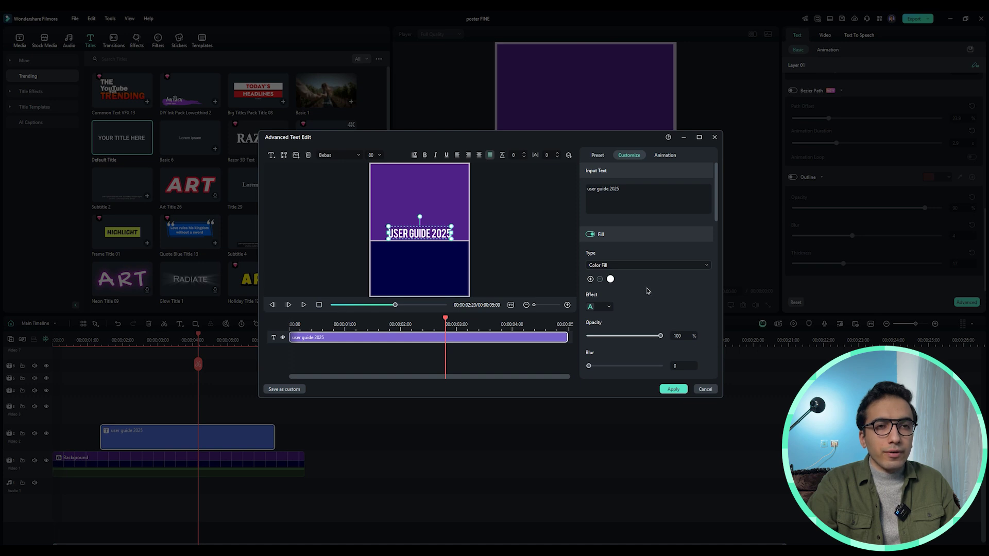
left_click(633, 267)
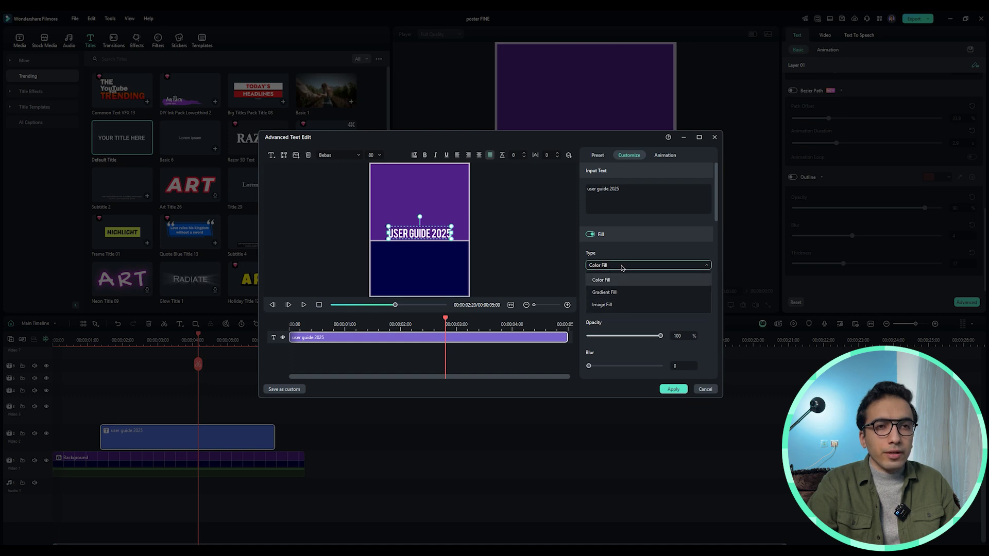
left_click(619, 294)
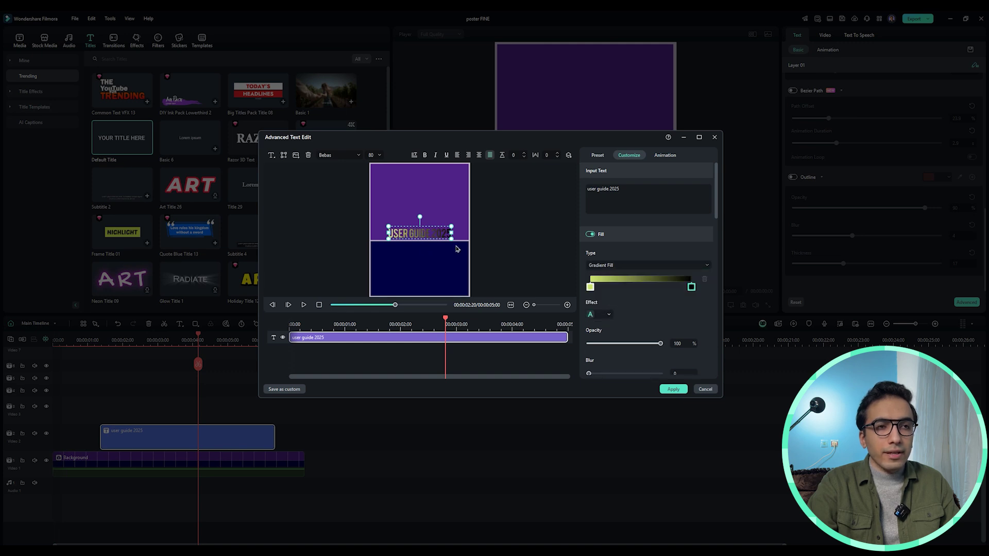
left_click(594, 287)
left_click_drag(596, 287, 614, 287)
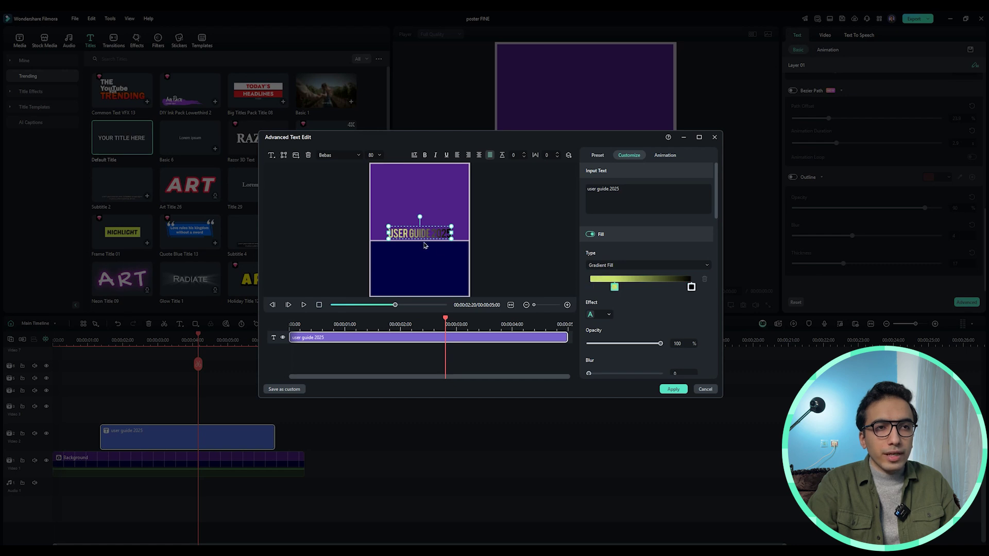
left_click(629, 265)
left_click(627, 276)
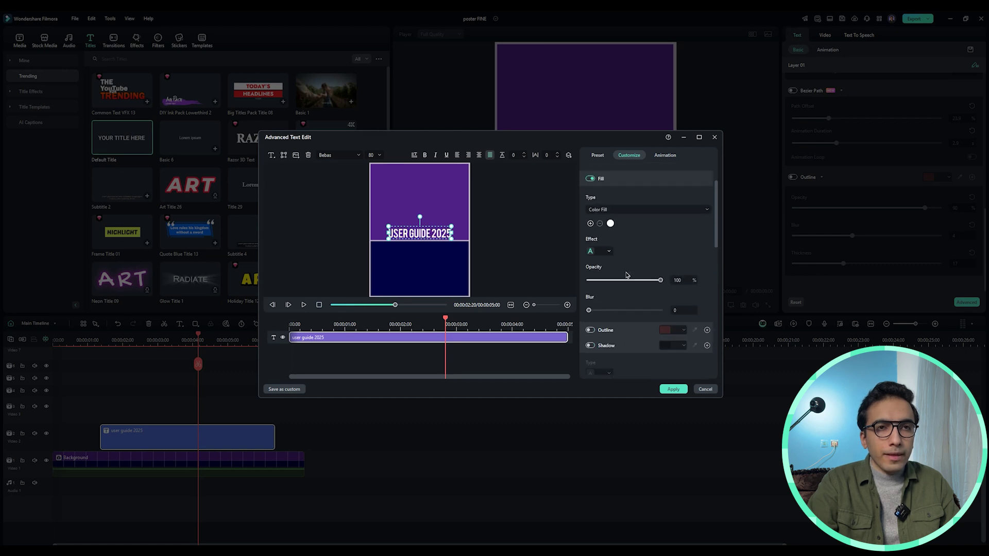
Step: Enable the title's shadow with reduced opacity and a blur of 11, and apply the advanced text edits
scroll(627, 275, "down", 3)
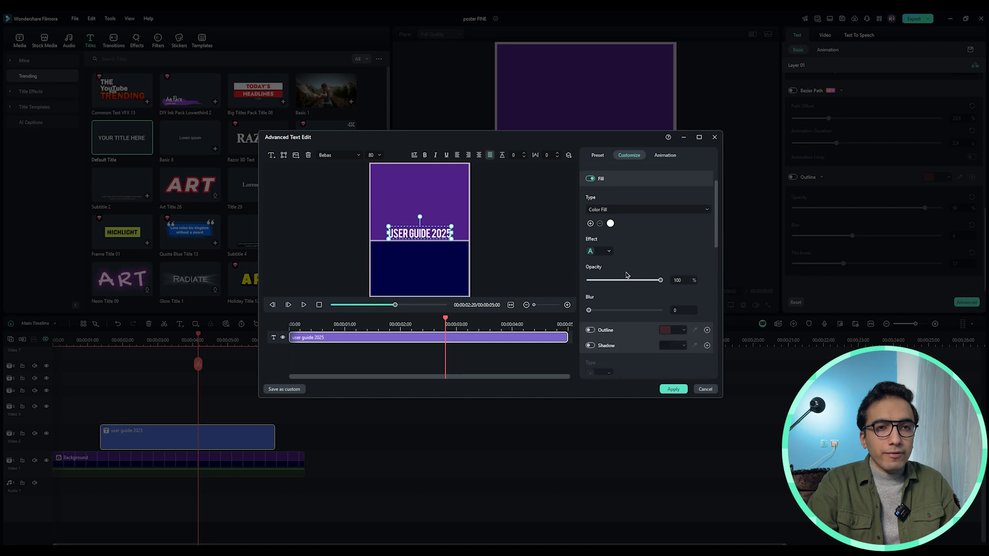
left_click(591, 290)
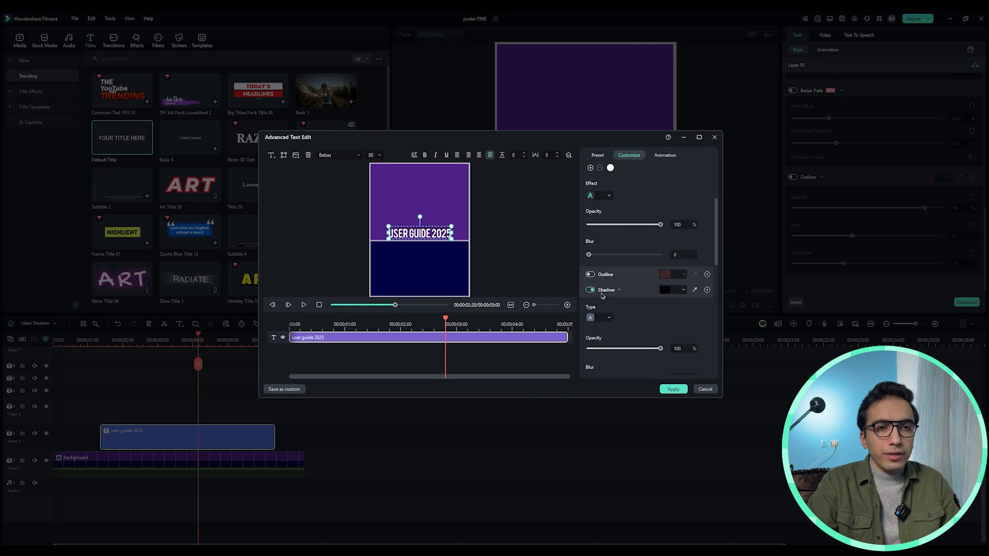
scroll(633, 296, "down", 1)
left_click_drag(660, 312, 628, 341)
scroll(634, 335, "down", 2)
scroll(637, 331, "down", 2)
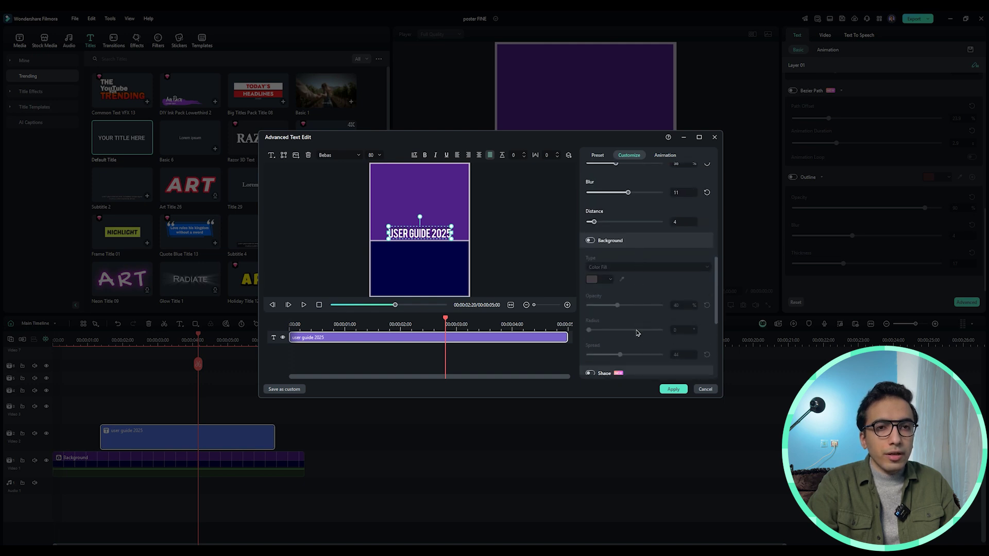
left_click(673, 390)
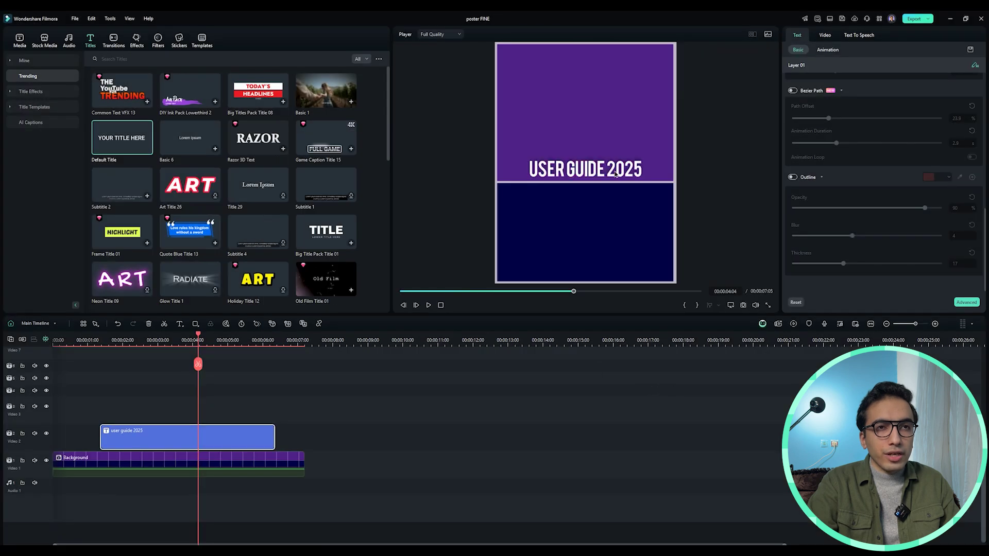
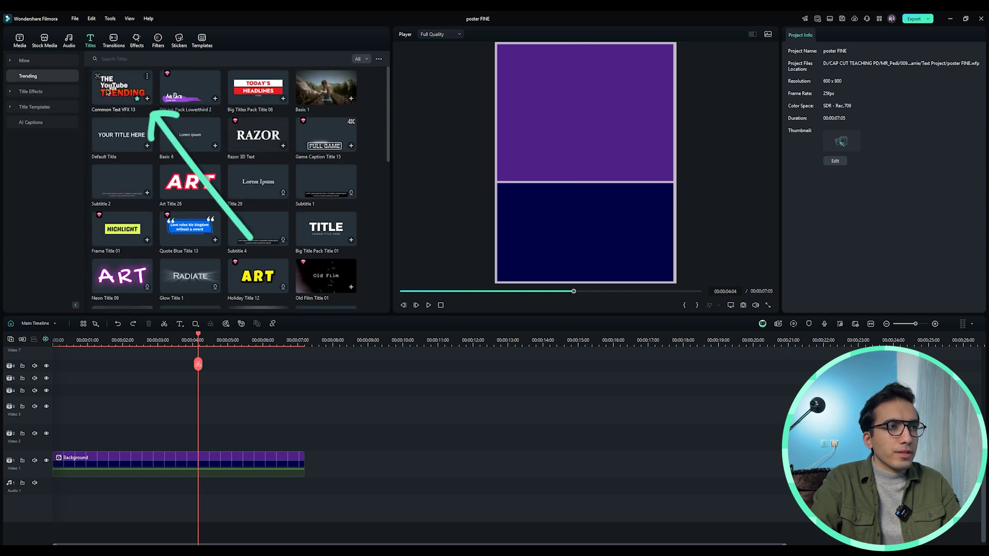
Step: Place the Common Text VFX 13 title at the start of the track above the background, and move its three text layers to the poster's upper area
mouse_move(116, 86)
left_mouse_down()
mouse_move(100, 404)
mouse_move(56, 428)
left_mouse_up()
left_click(90, 367)
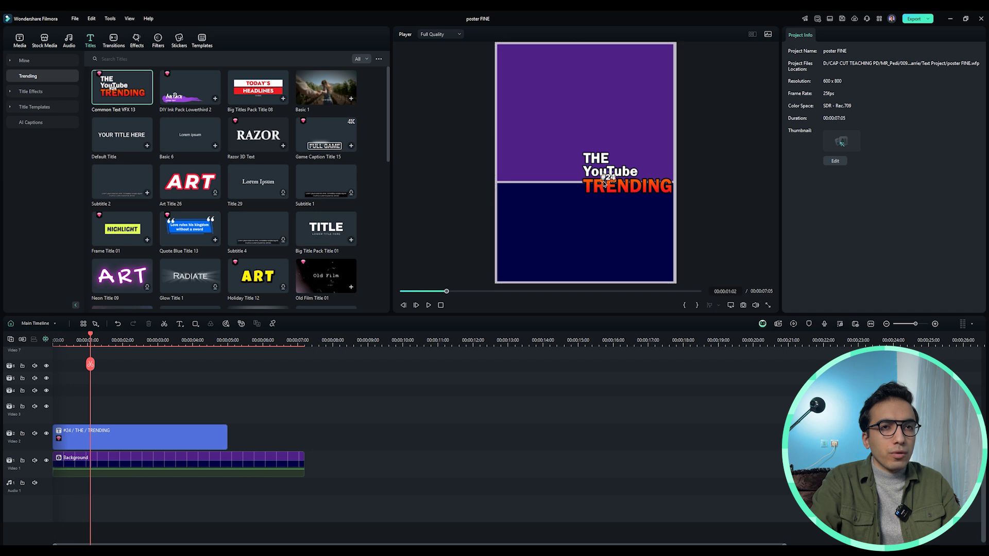
left_click(621, 188)
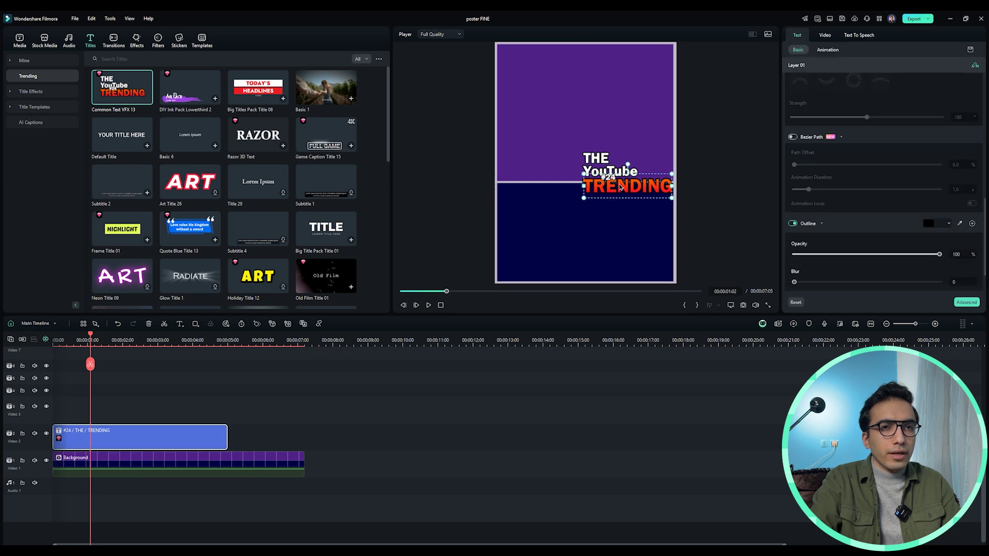
left_click(614, 182, "ctrl")
left_click(623, 184, "ctrl")
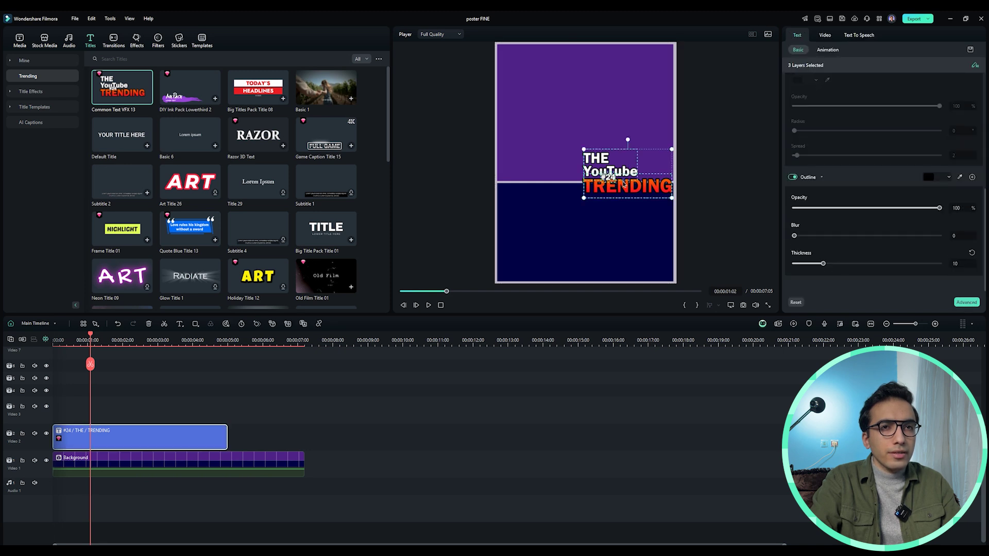
left_click_drag(634, 190, 593, 94)
left_click(563, 162)
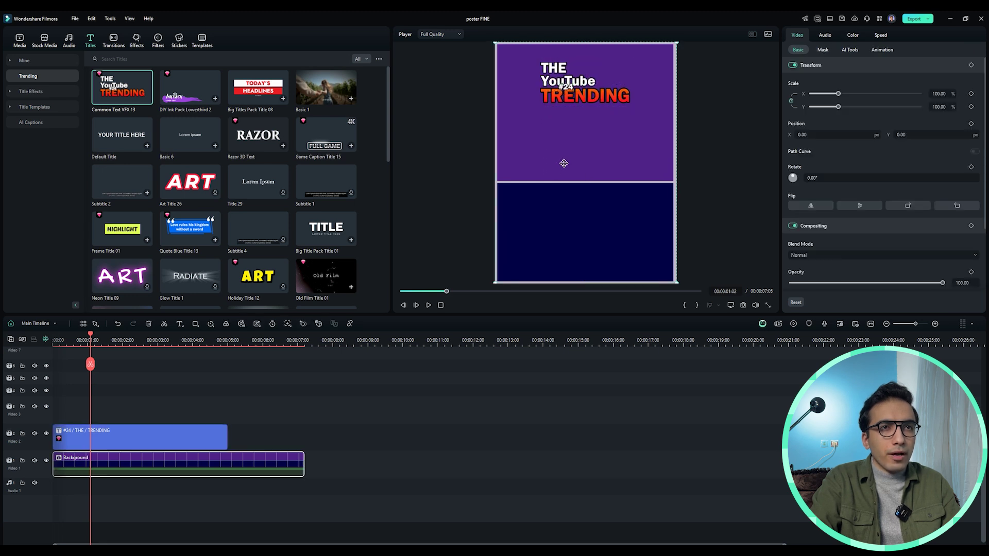
Step: Change the title's "THE YouTube" text to USER and its "#24" text to #2025
double_click(558, 75)
type("U")
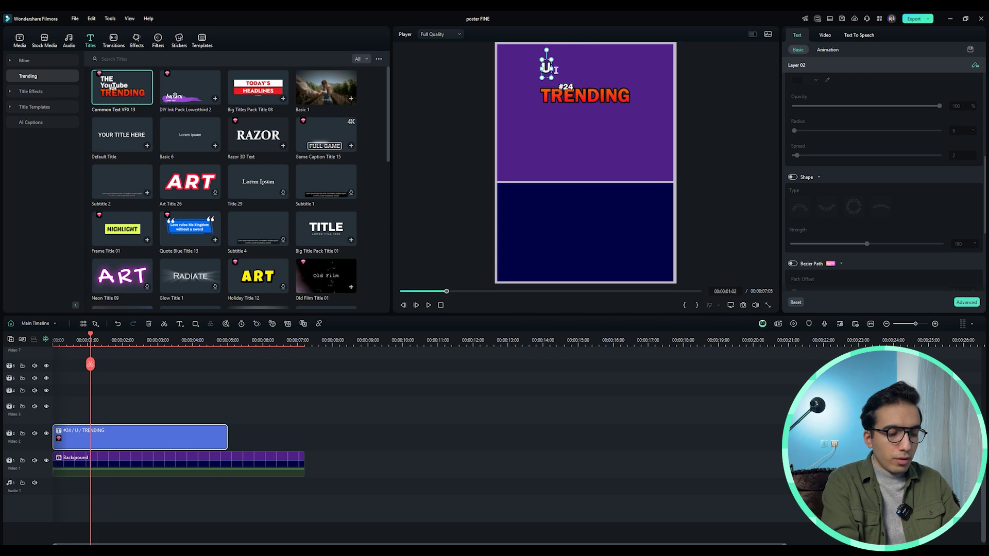
type("SER")
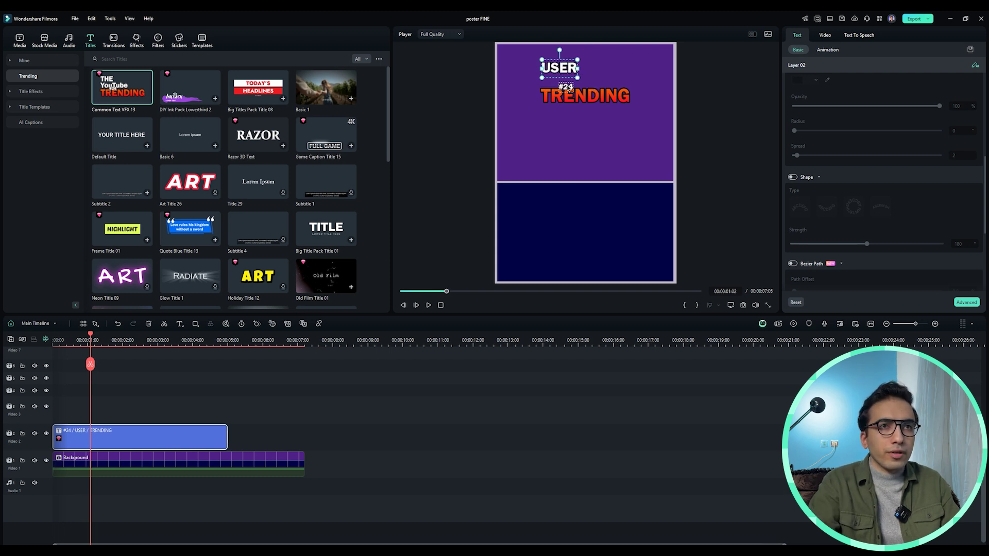
left_click(567, 87)
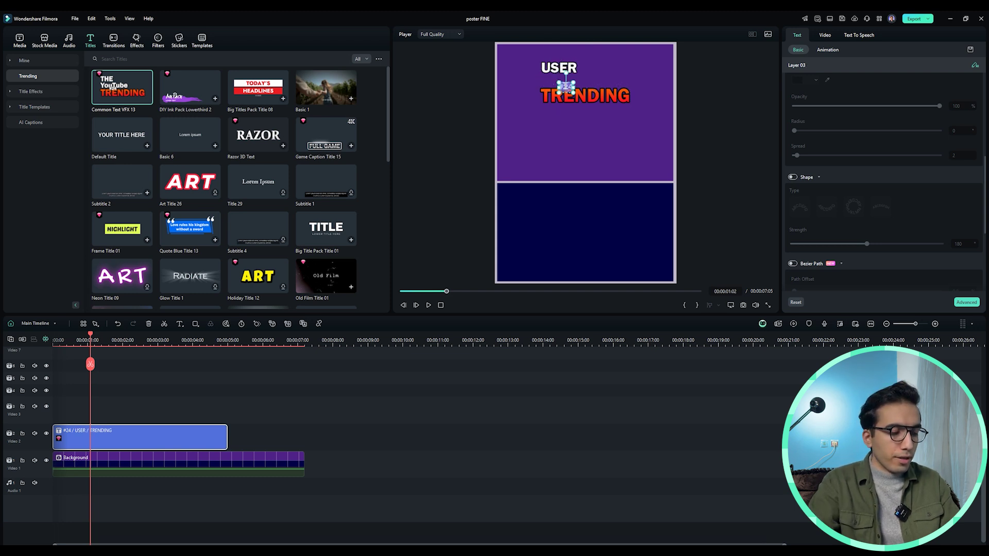
key("BackSpace")
key("BackSpace")
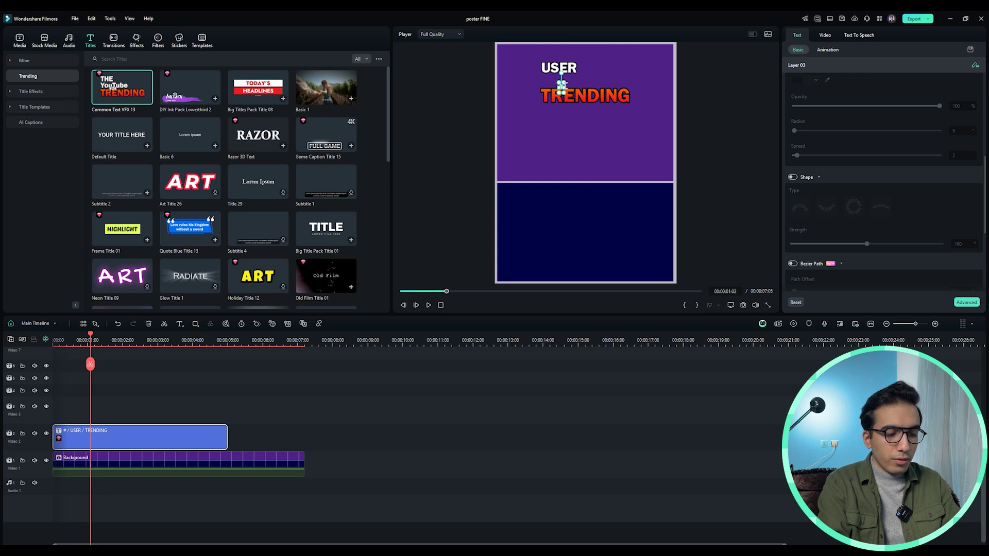
type("2025")
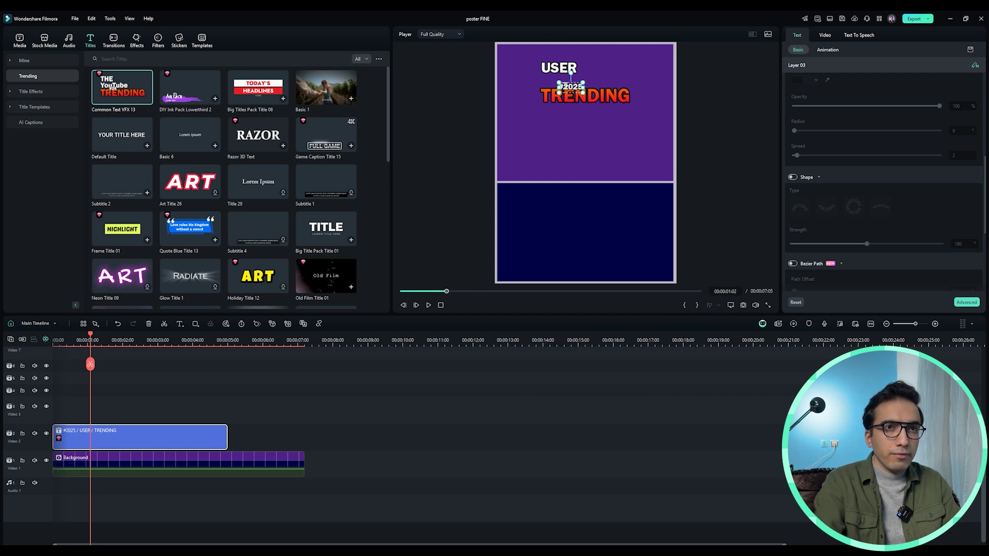
Step: Replace the title's word TRENDING with GUIDE
double_click(603, 94)
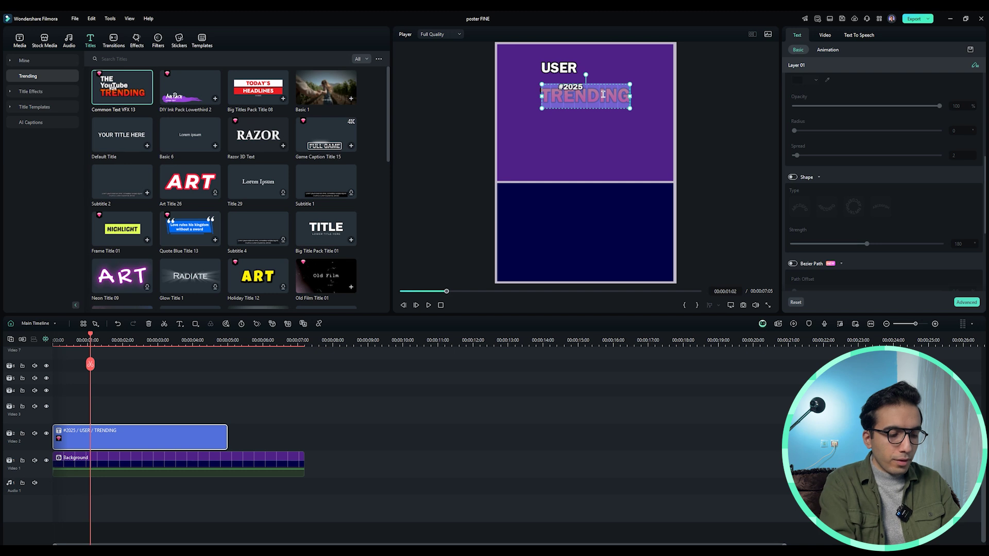
key("BackSpace")
type("GUIDE")
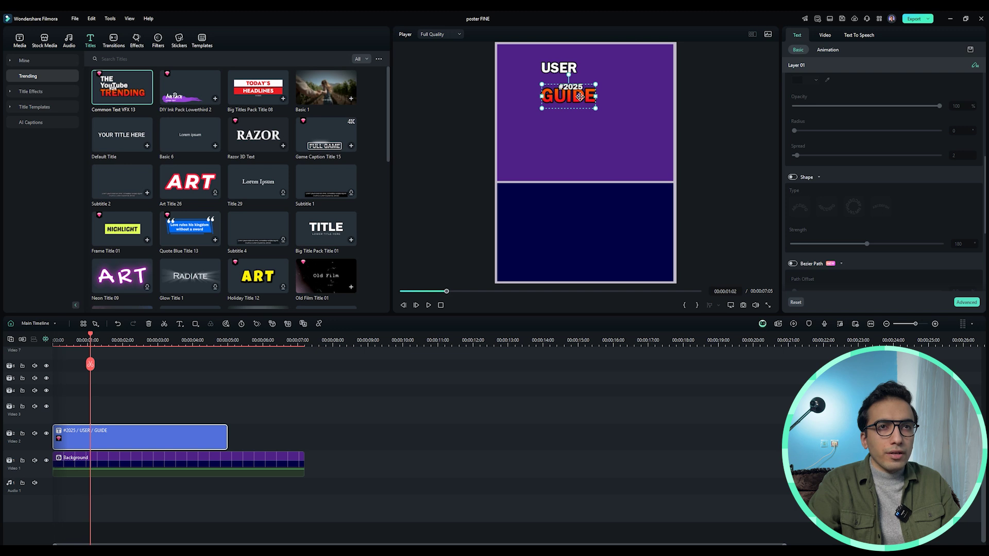
Step: Rearrange the title layers so #2025 sits beside a slightly enlarged USER, with GUIDE below and offset to the right
left_click_drag(580, 96, 547, 76)
left_click(563, 89)
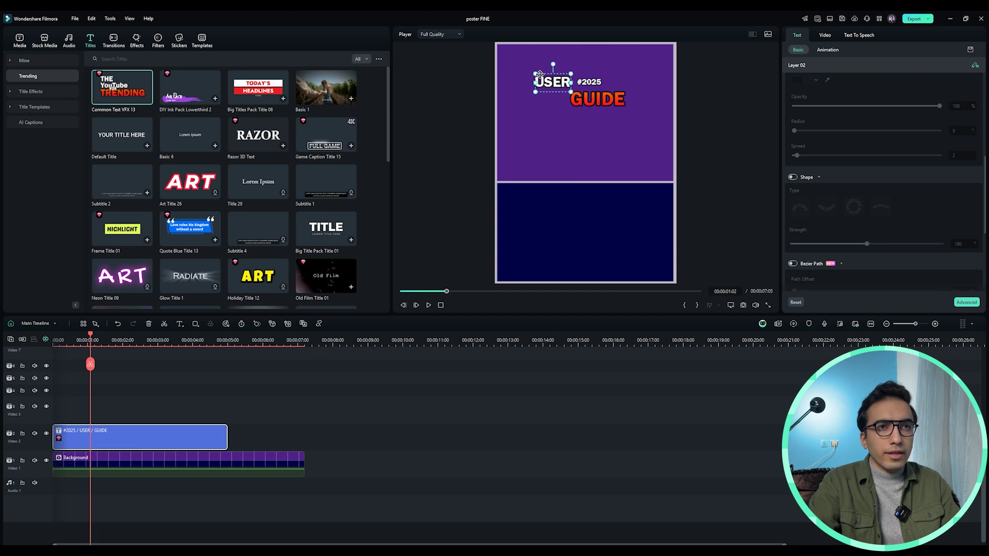
left_click_drag(596, 102, 587, 103)
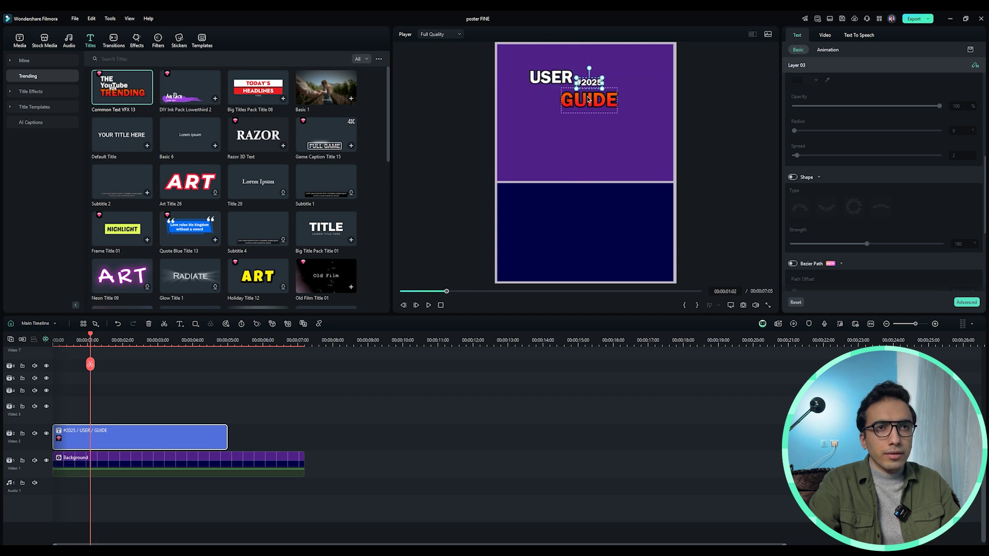
left_click(534, 127)
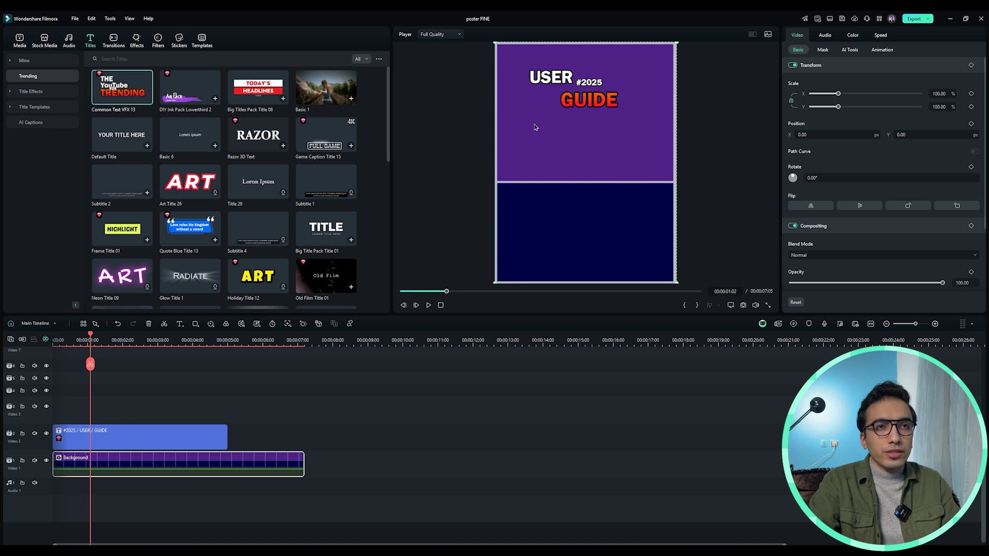
Step: Apply text style presets to the title: blue-outlined white for USER and GUIDE, and a yellow style for #2025
left_click(551, 77)
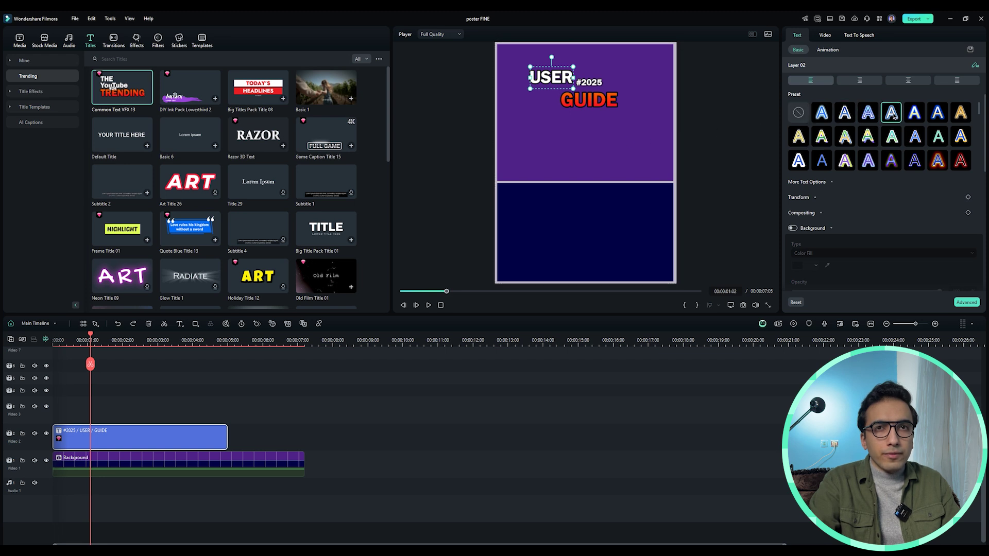
left_click(589, 82)
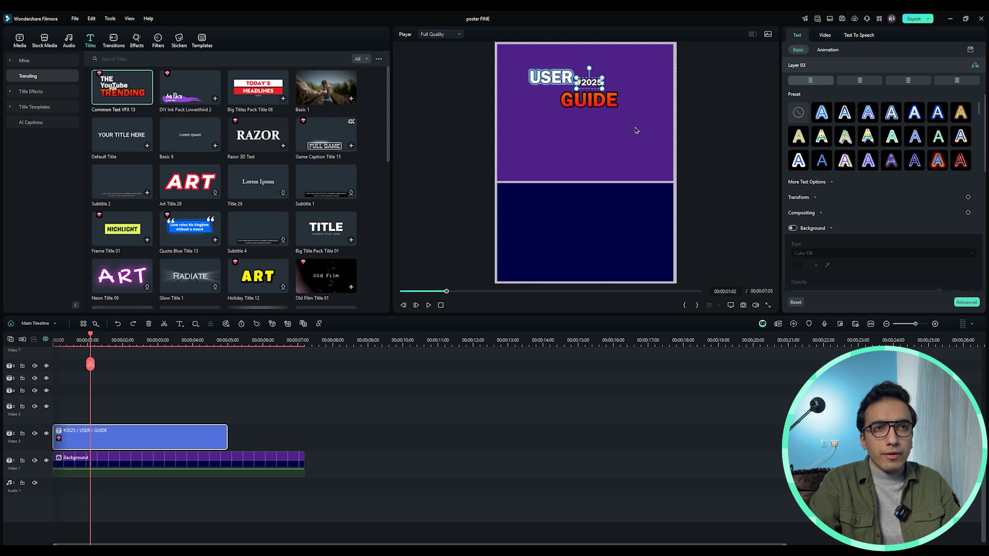
left_click(602, 122)
left_click(587, 82)
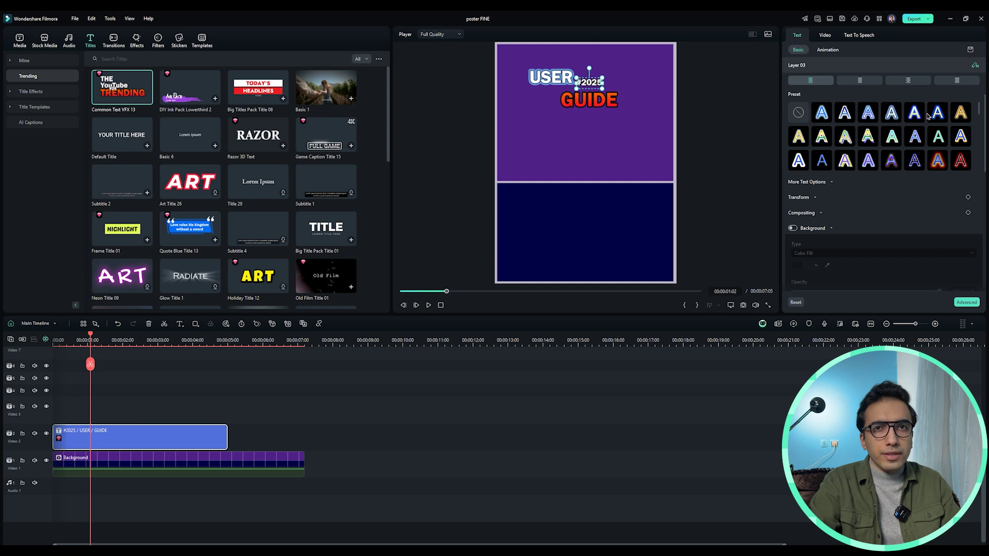
left_click(605, 105)
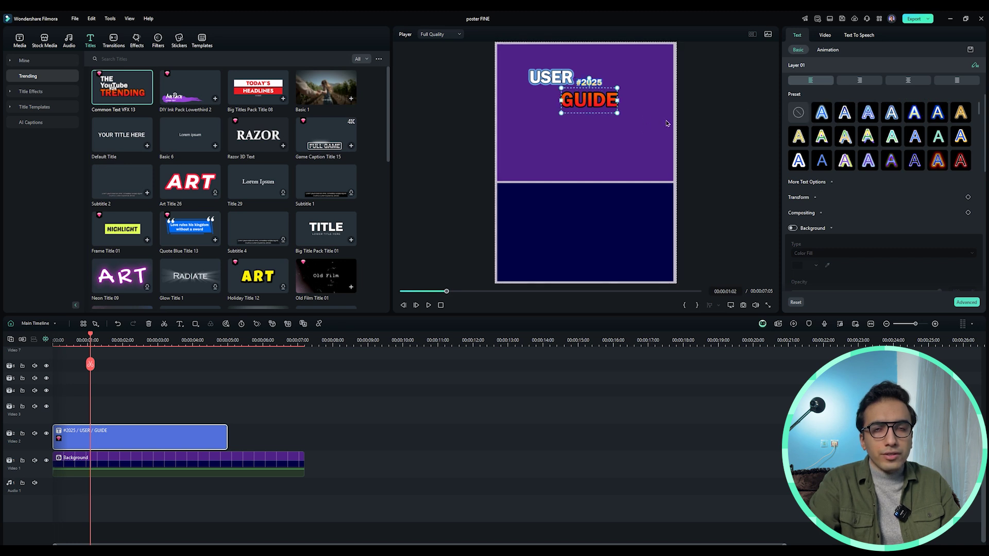
left_click(871, 114)
left_click(253, 397)
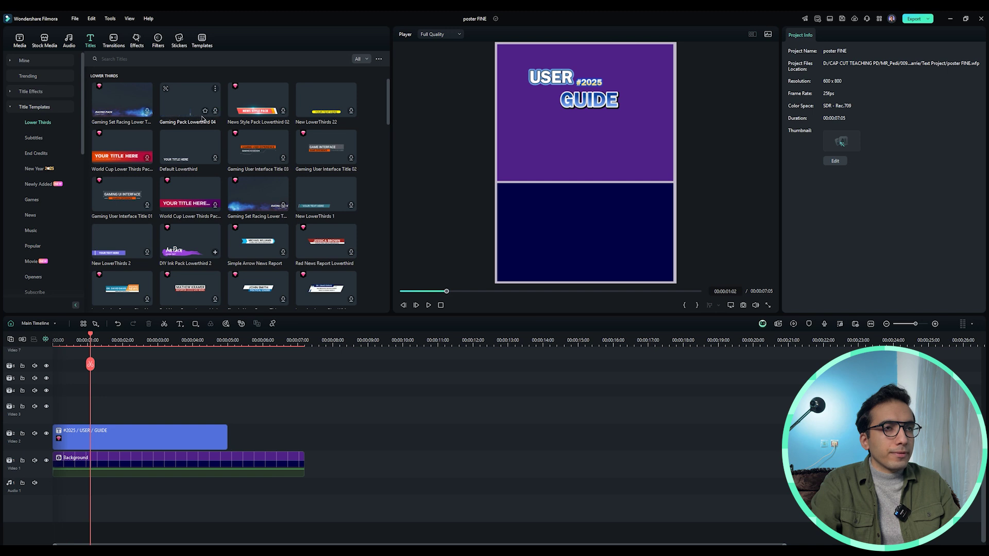
Step: Add the DIY Ink Pack Lowerthird 2 title from Lower Thirds at the start of the track above the USER GUIDE title
scroll(201, 119, "down", 1)
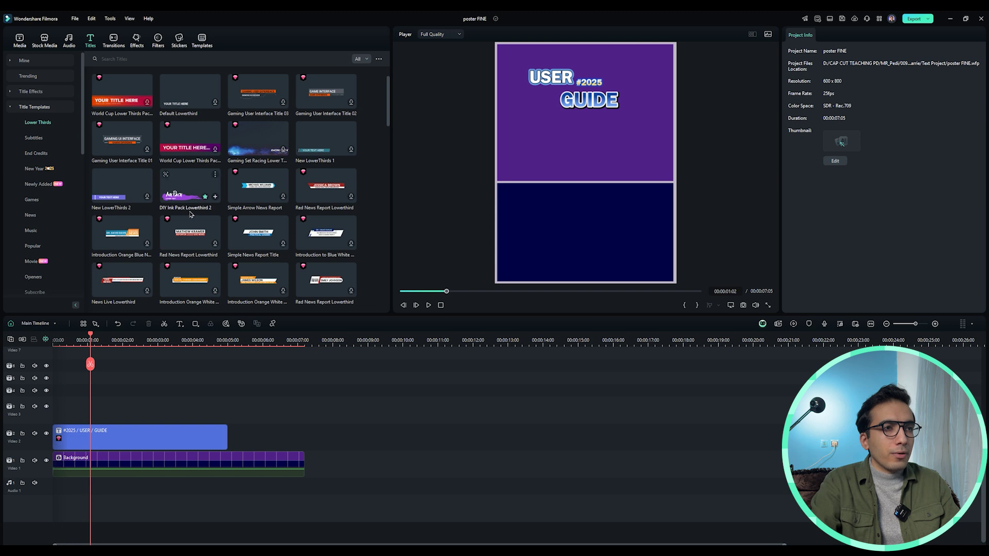
mouse_move(181, 194)
left_mouse_down()
mouse_move(63, 349)
mouse_move(67, 410)
left_mouse_up()
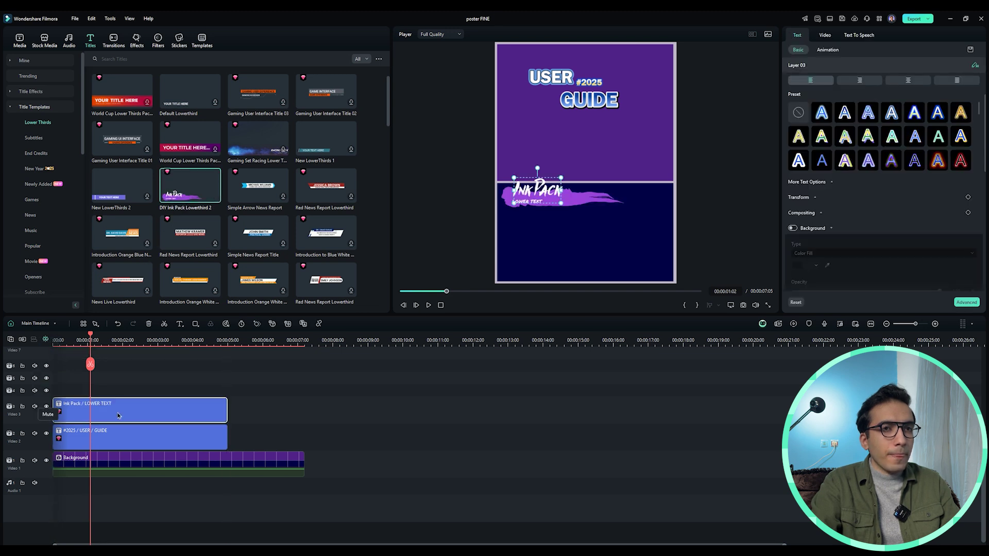
left_click(226, 385)
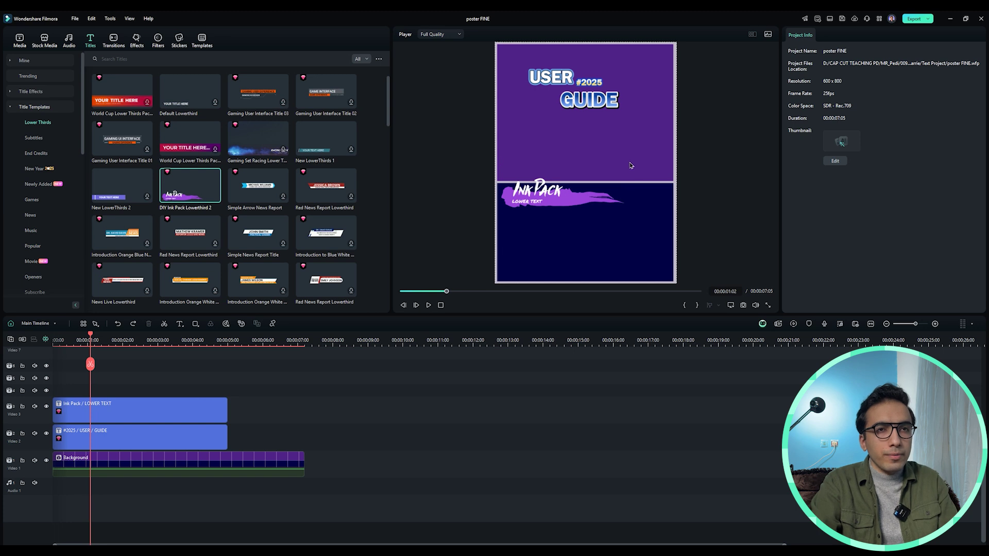
Step: Move all three layers of the ink pack title below GUIDE, shrink them, and align them with the poster's right edge
left_click(572, 201)
left_click_drag(556, 196, 598, 146)
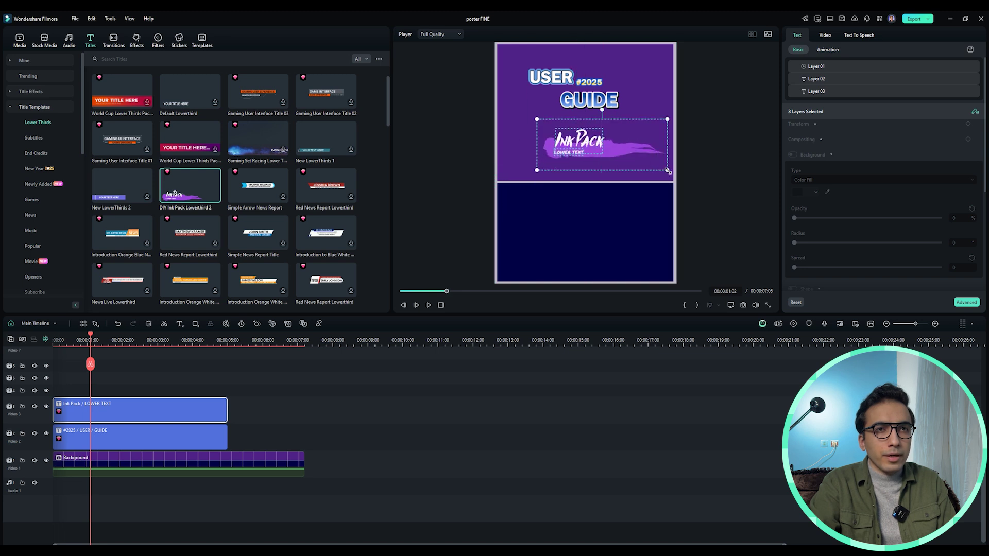
mouse_move(668, 170)
left_mouse_down()
mouse_move(614, 149)
mouse_move(659, 142)
mouse_move(648, 143)
left_mouse_up()
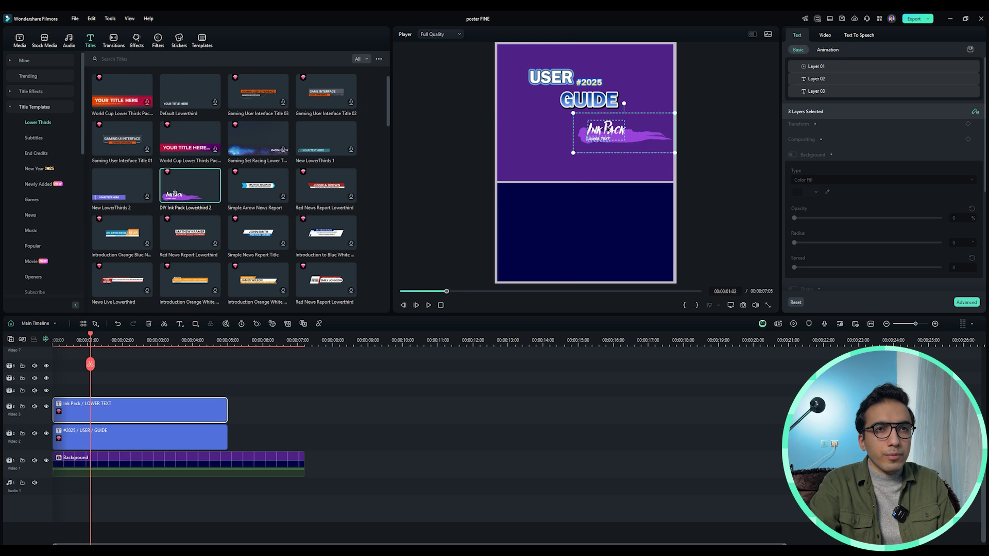
left_click(656, 149)
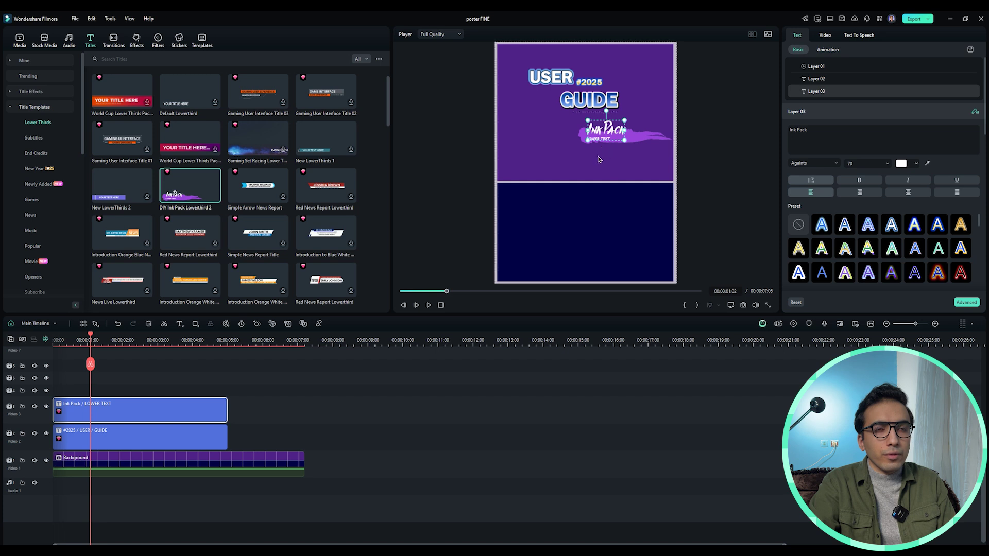
Step: Delete the LOWER TEXT layer and shift the Ink Pack text slightly down onto the brush stroke
left_click(597, 179)
left_click(597, 143)
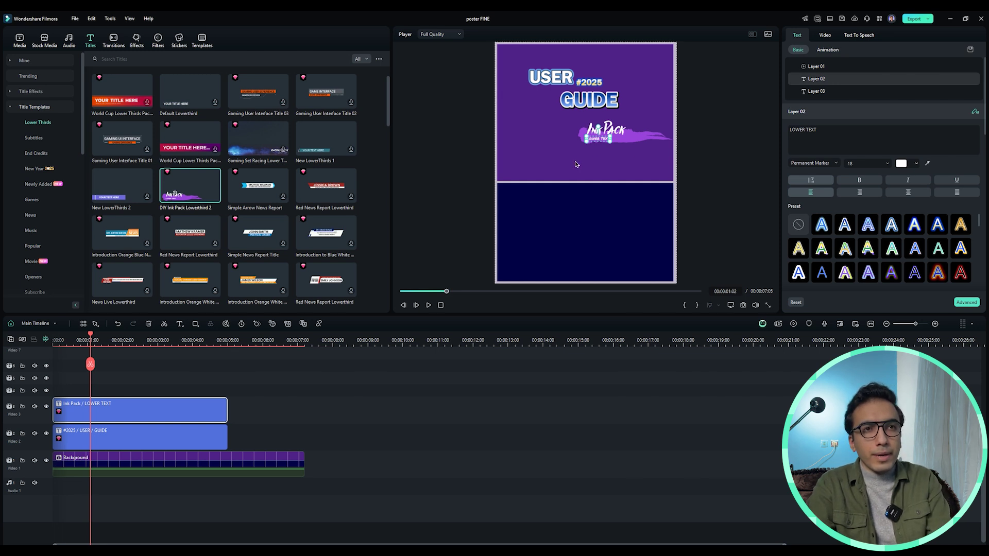
key("Delete")
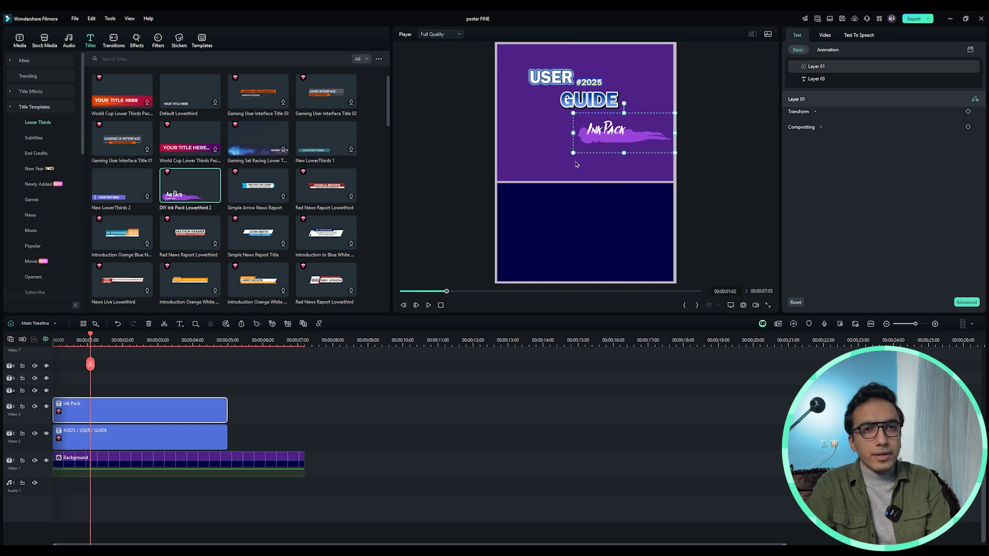
left_click(600, 141)
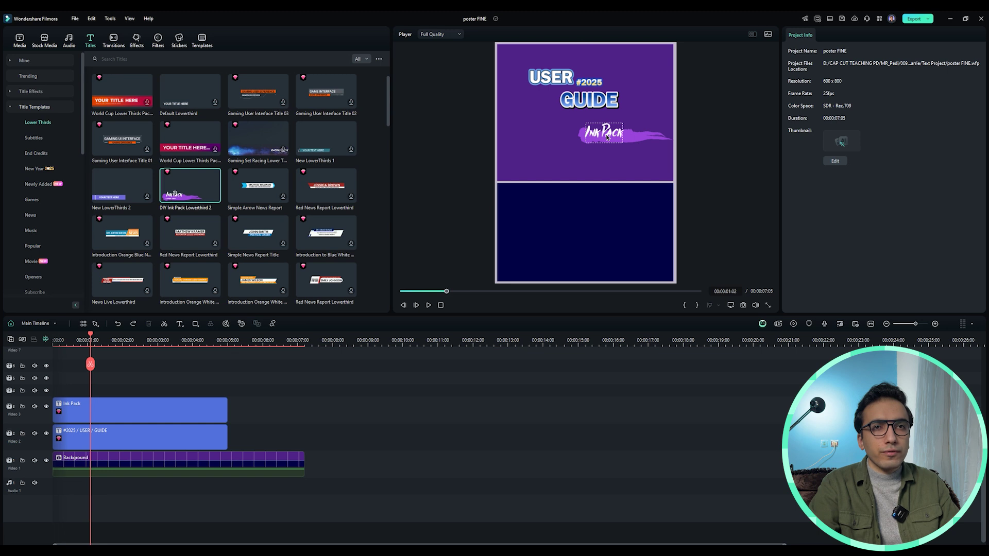
Step: Replace the Ink Pack text with "3 + Creators" and stretch the ink brush layer slightly taller
left_click(607, 134)
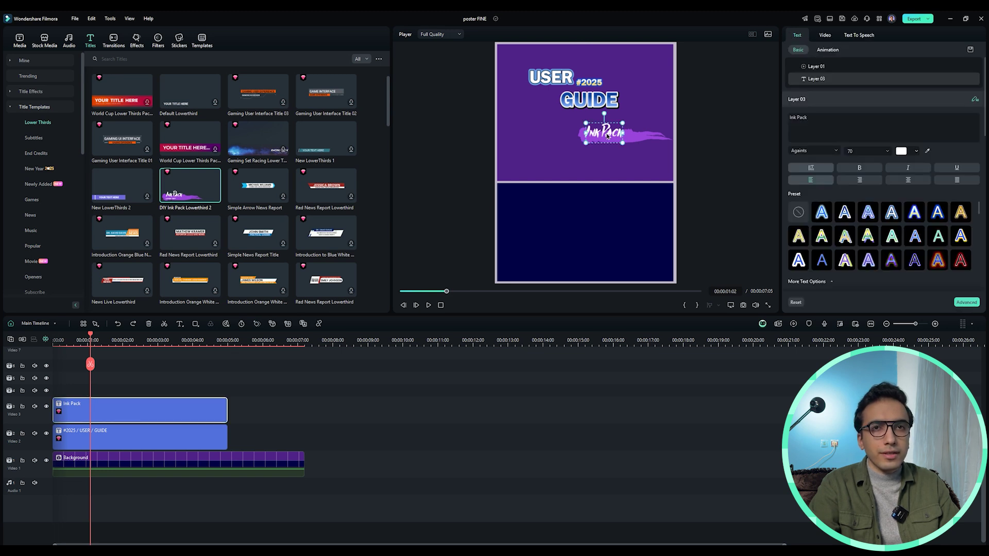
left_click(606, 133)
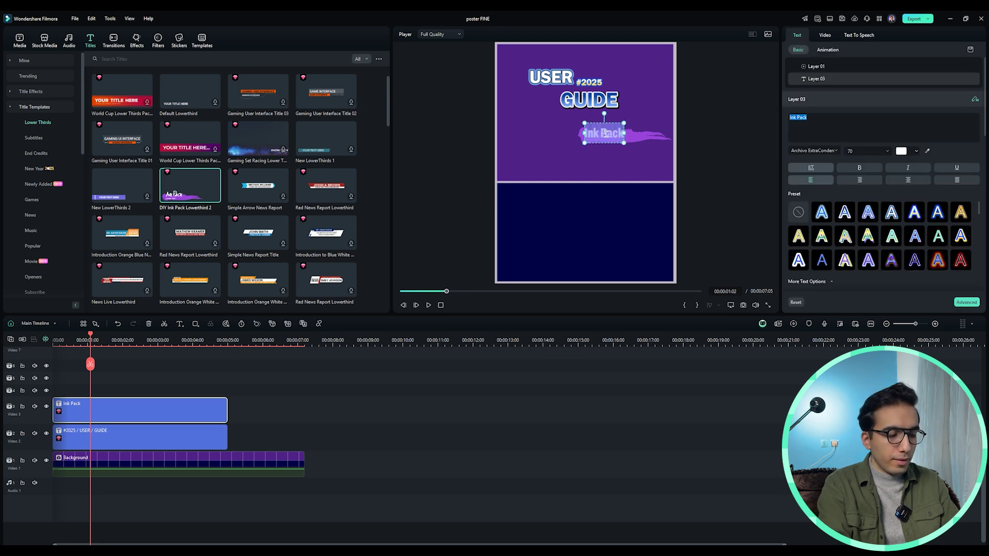
type("3 + Creators")
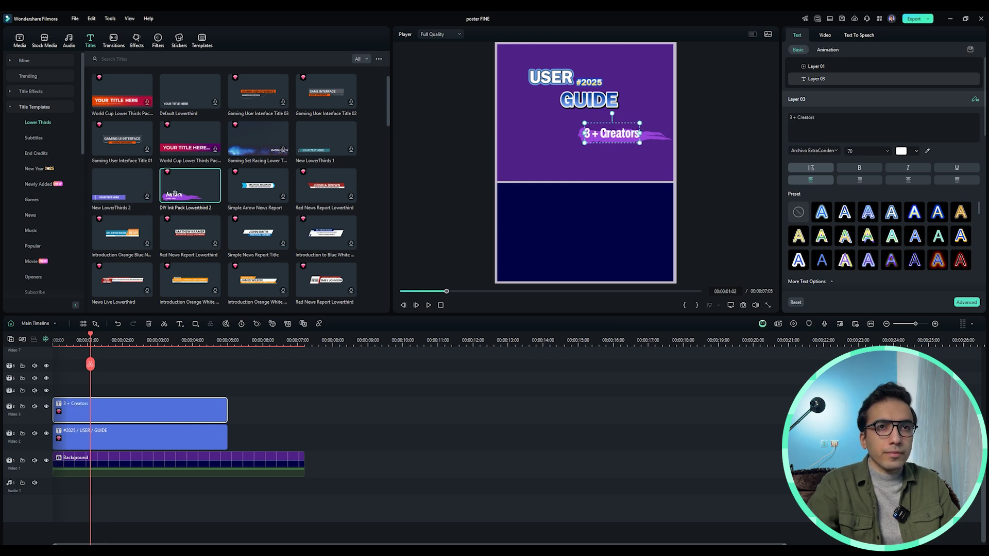
left_click(631, 155)
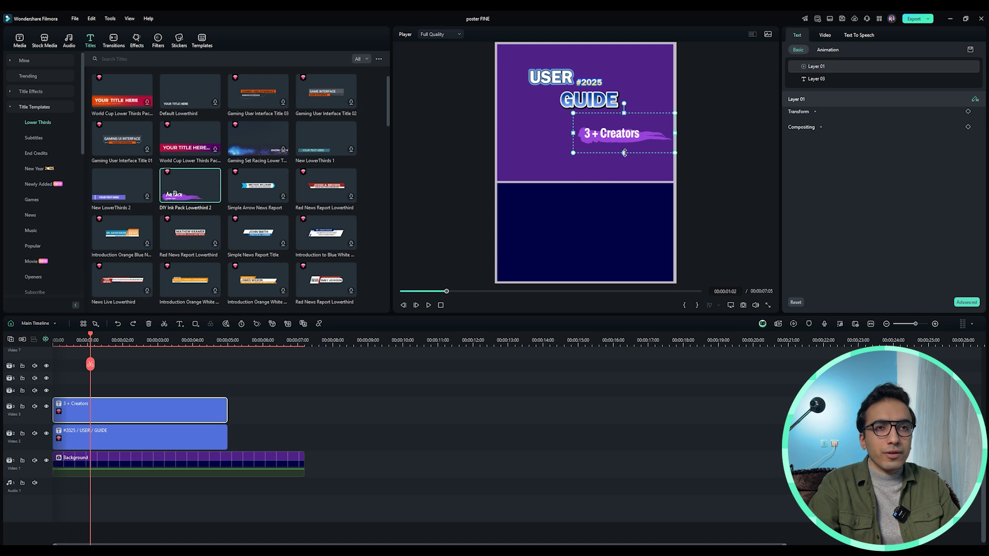
mouse_move(625, 153)
left_mouse_down()
mouse_move(625, 167)
mouse_move(627, 145)
left_mouse_up()
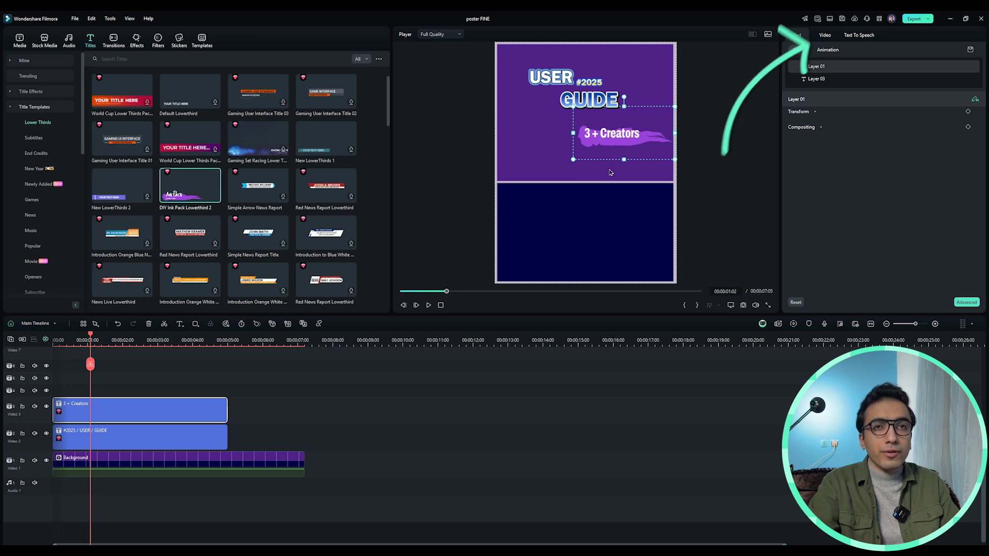
Step: Set the 3 + Creators title's blend mode to Linear Dodge and shift its ink brush slightly left behind the text
left_click(824, 35)
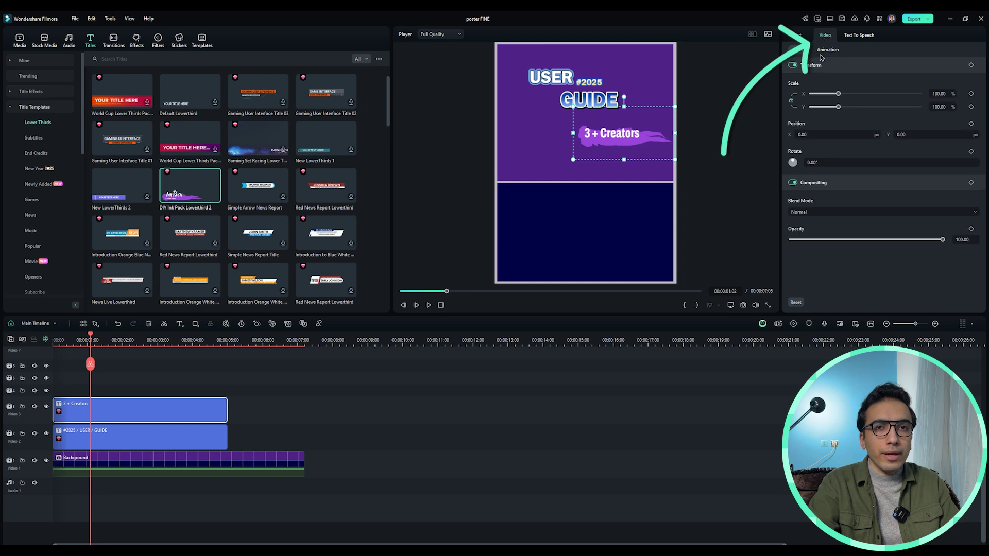
left_click(820, 216)
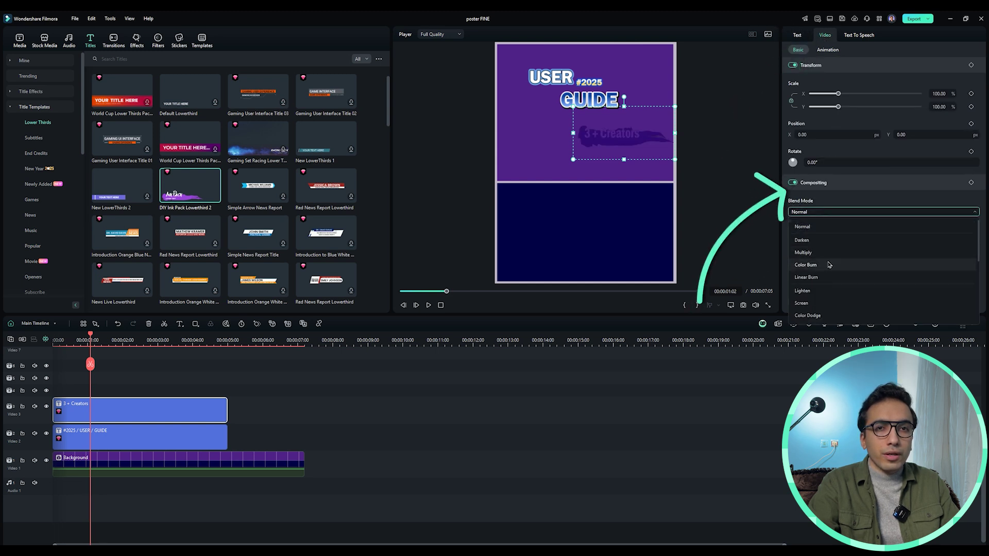
scroll(829, 271, "down", 3)
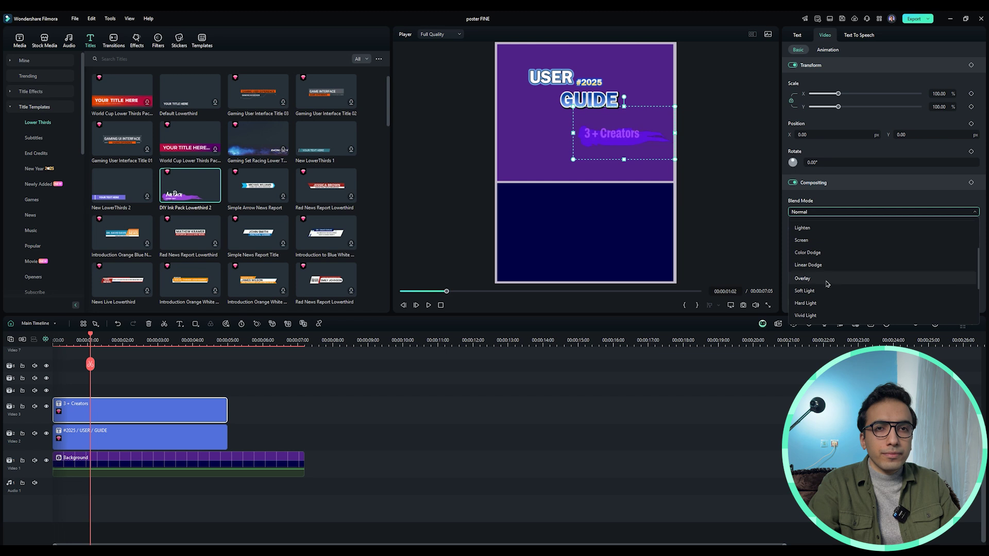
left_click(809, 265)
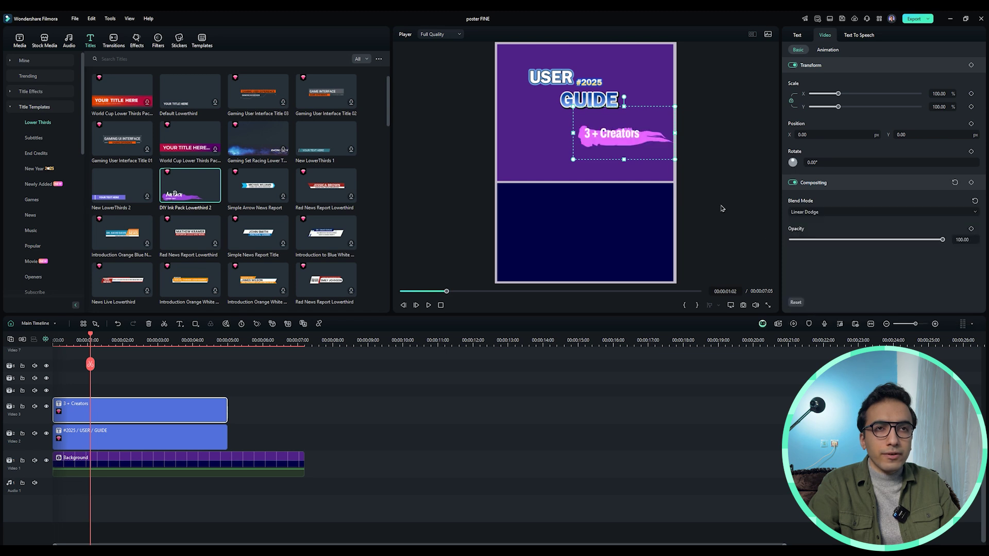
left_click_drag(659, 141, 651, 140)
left_click(170, 392)
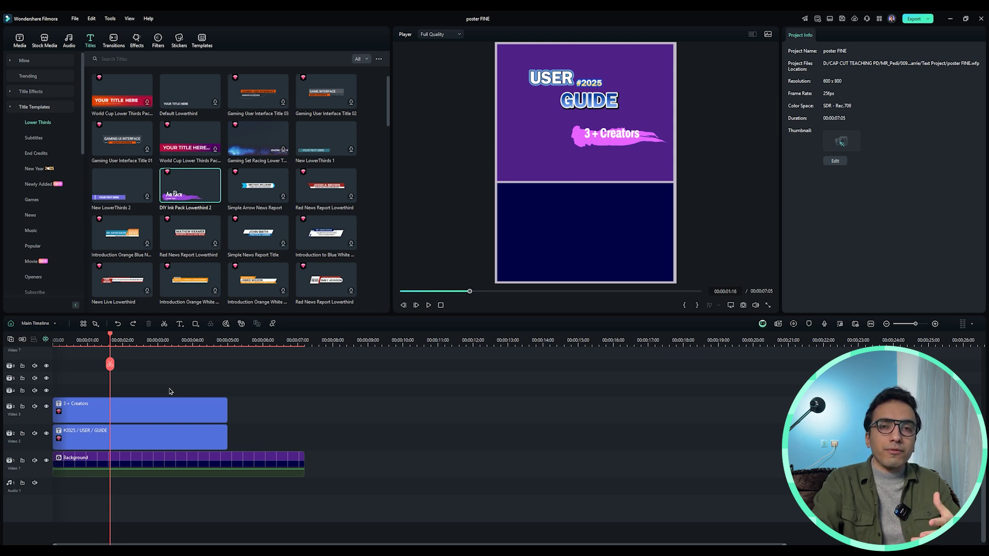
Step: Duplicate the 3 + Creators title onto the track above and move the copy to the lower left of the purple area
left_click(135, 394)
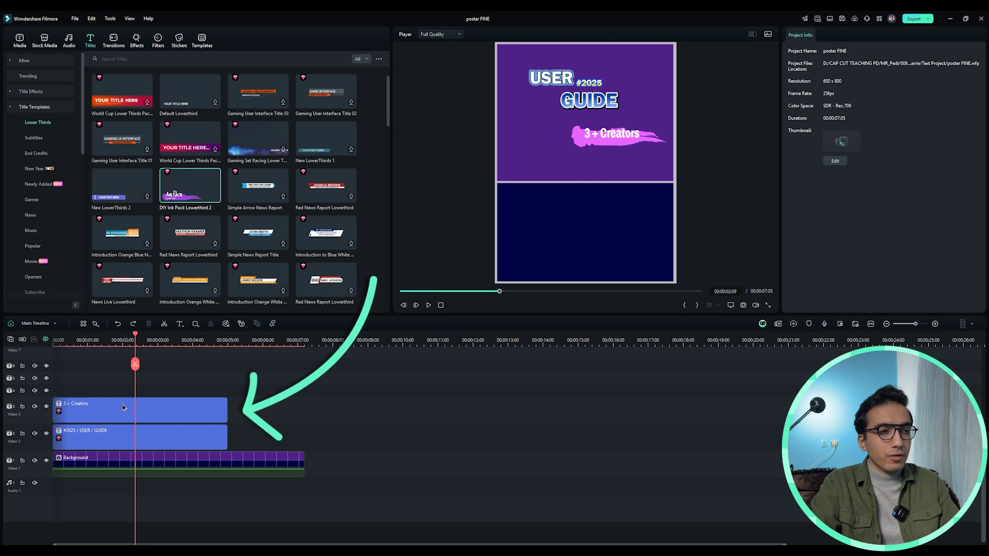
left_click(123, 408)
left_click_drag(123, 411, 143, 393)
left_click(153, 341)
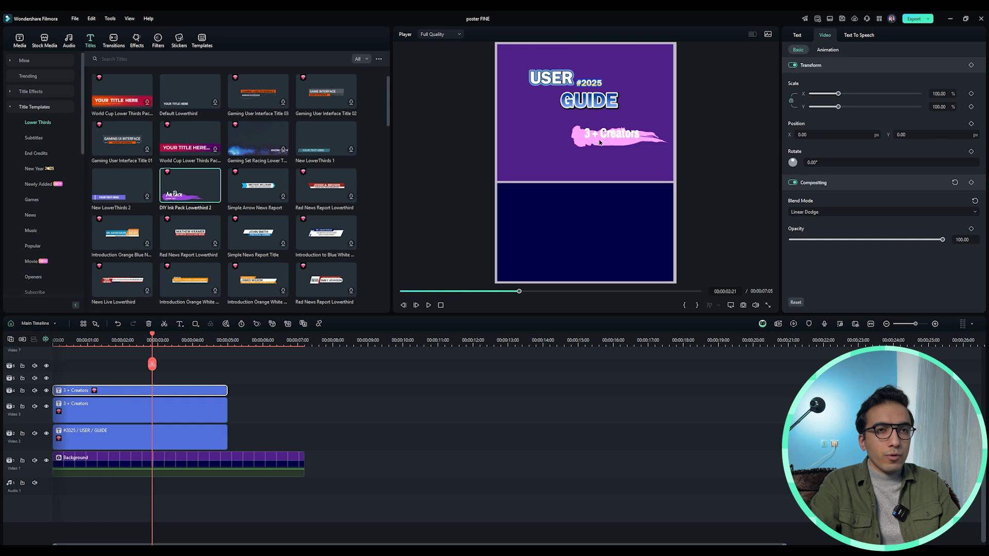
left_click(583, 142)
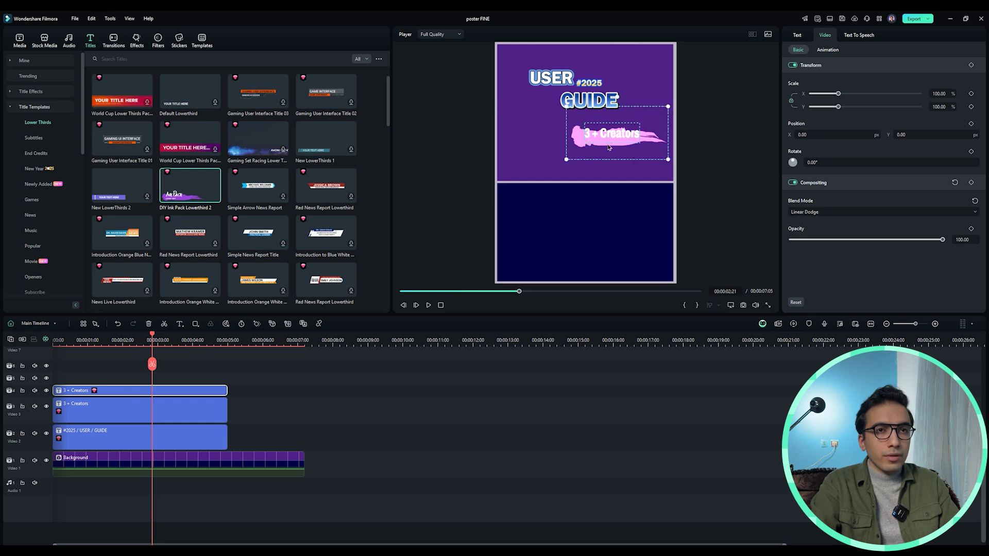
left_click_drag(608, 148, 547, 176)
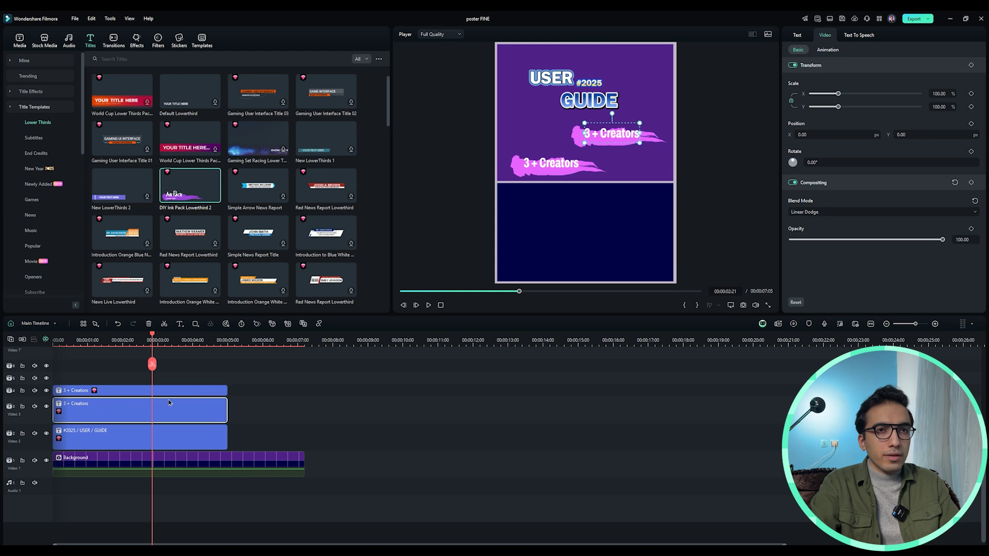
Step: Move the original 3 + Creators title to the left just below GUIDE, and its copy to the right slightly lower
left_click(124, 408)
left_click(620, 134)
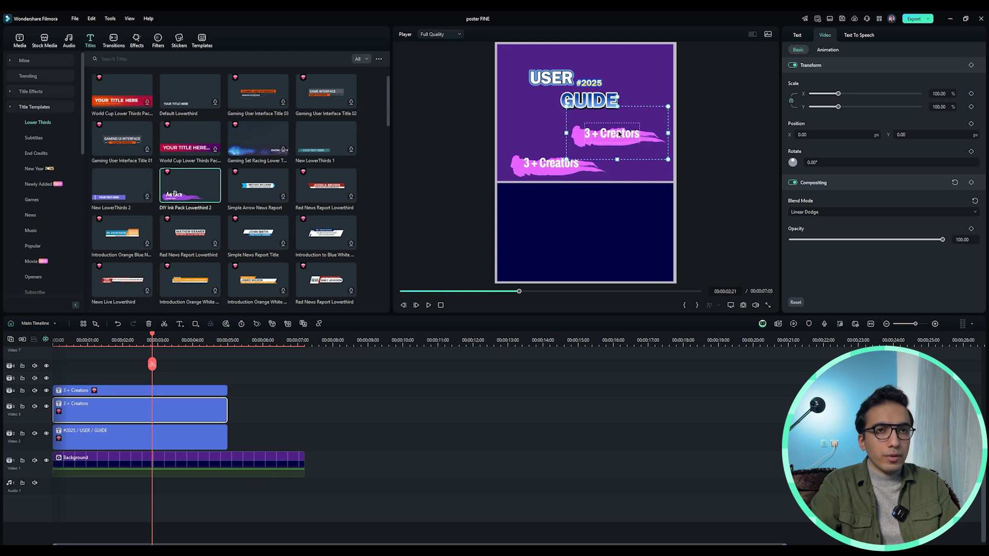
left_click(598, 137)
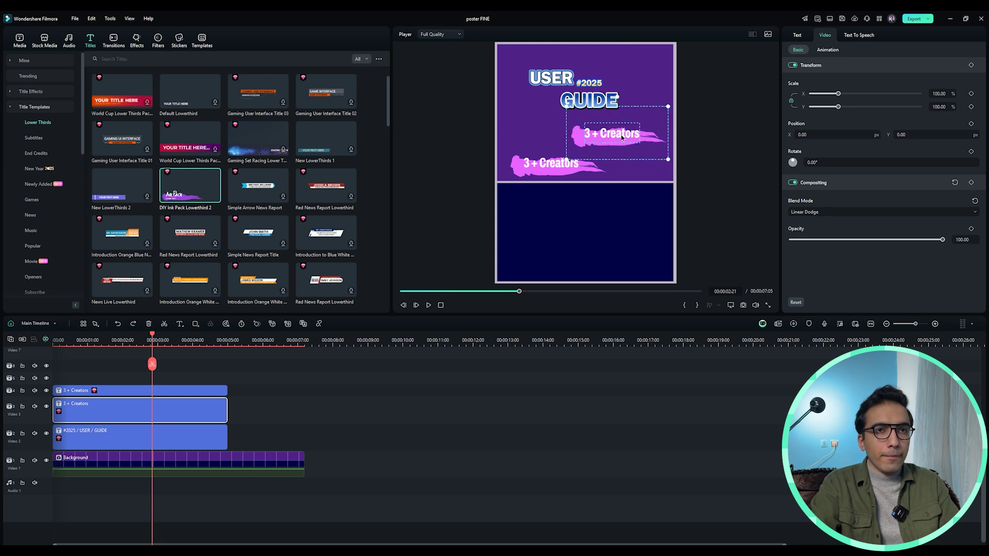
left_click_drag(622, 137, 558, 121)
left_click(129, 393)
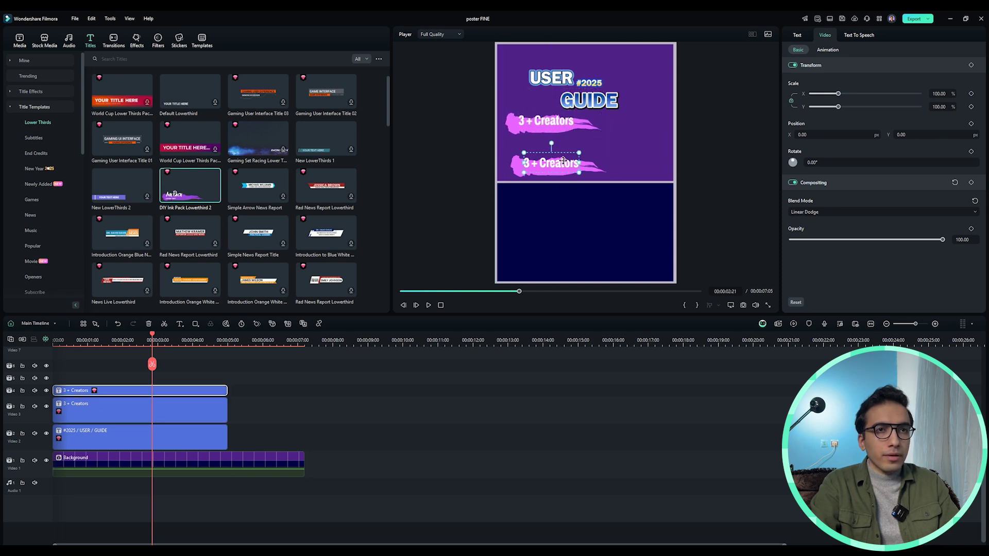
left_click_drag(552, 166, 614, 139)
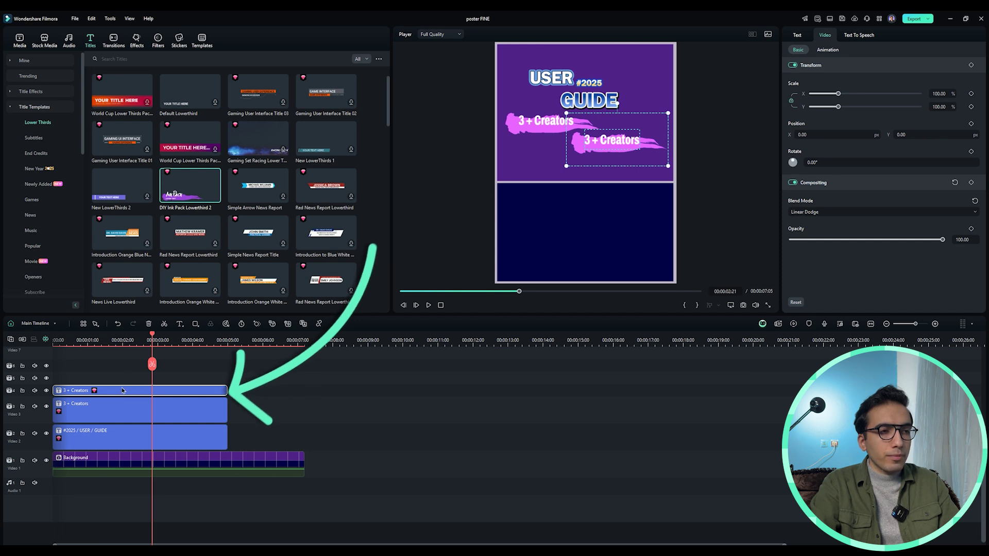
Step: Duplicate the 3 + Creators title on another track above and place this third one at the left, below the first
key("ctrl+c")
key("ctrl+v")
left_click(138, 341)
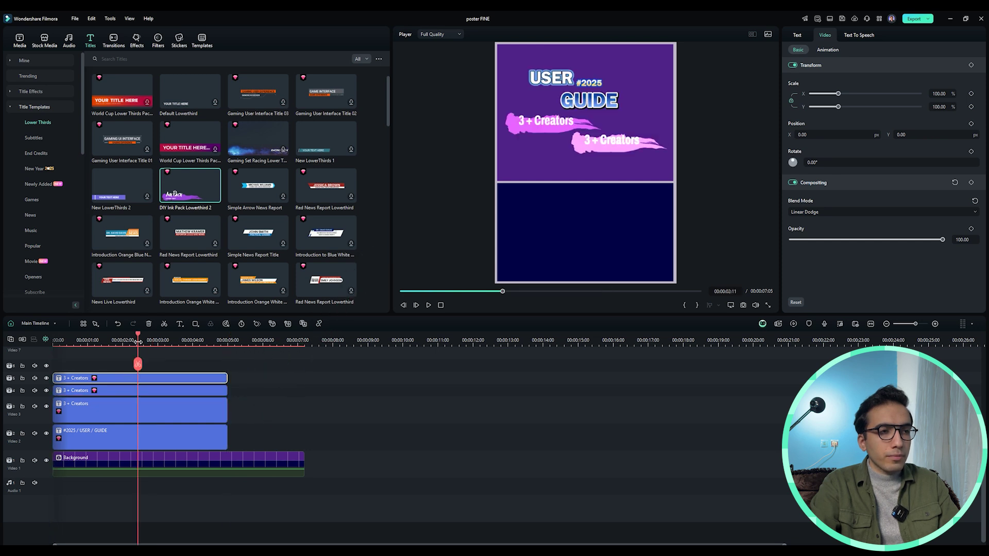
left_click(595, 150)
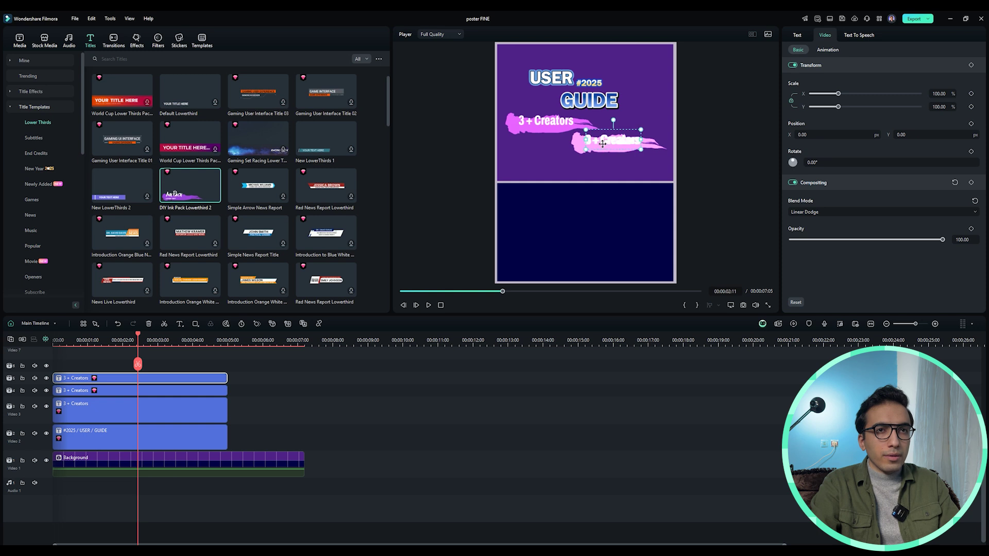
left_click_drag(621, 148, 554, 165)
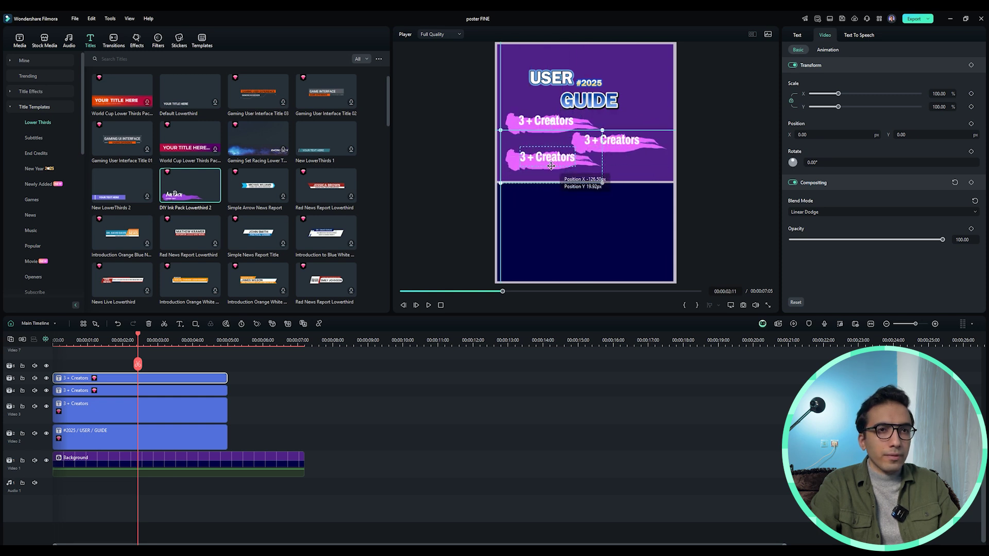
Step: Change the text of the middle, offset 3 + Creators label to "weekly updates"
left_click(217, 385)
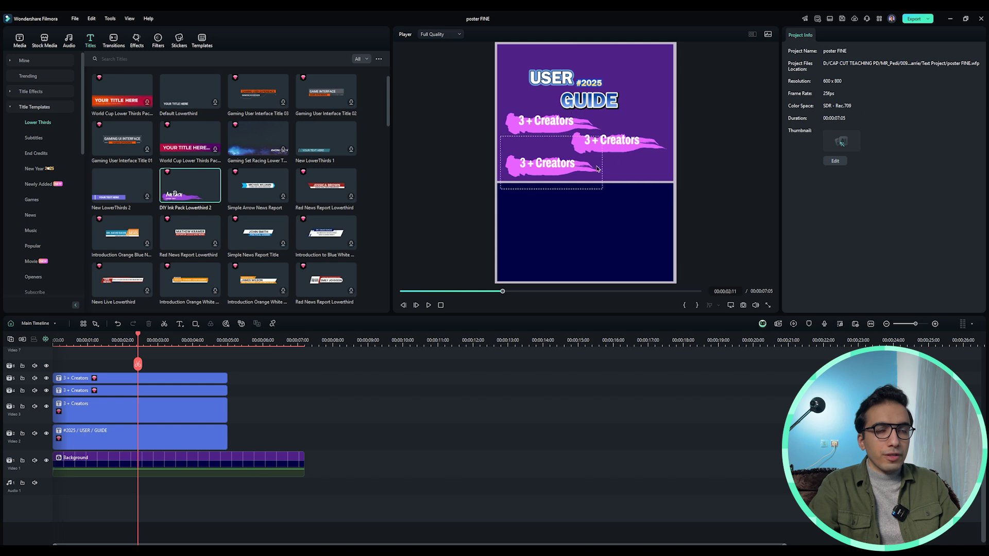
left_click(617, 145)
double_click(617, 145)
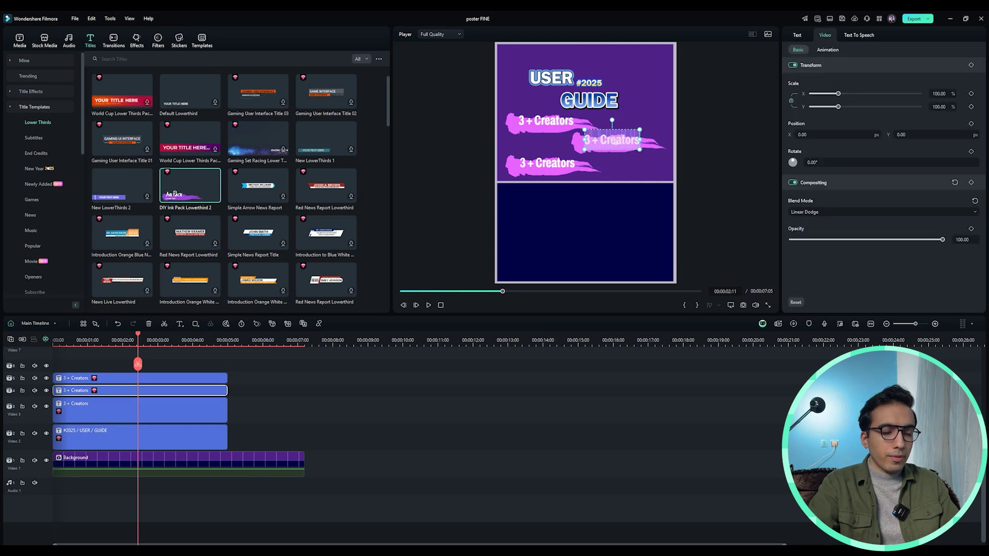
type("weekl")
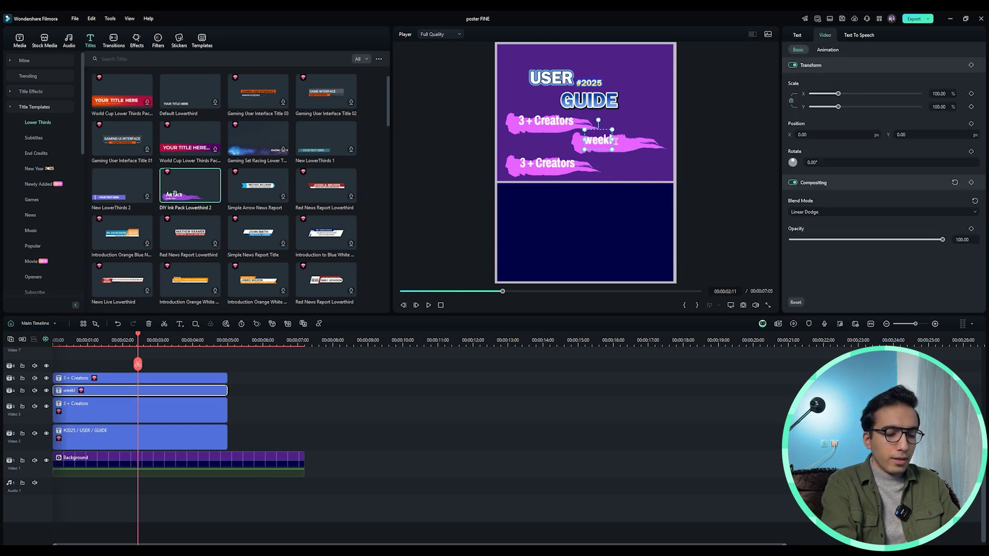
type("y upd")
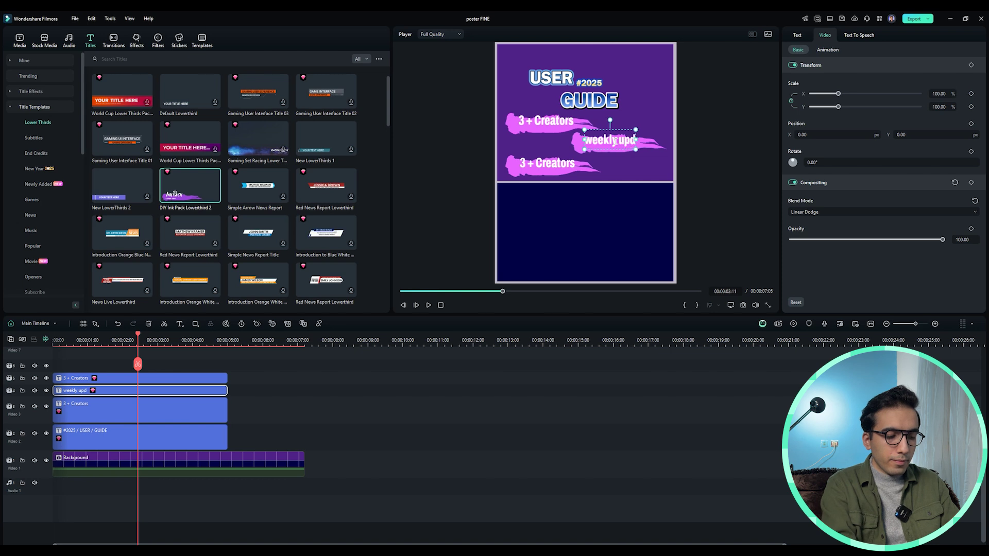
type("ates")
Step: Change the text of the lowest 3 + Creators label to "All-Users"
left_click(539, 164)
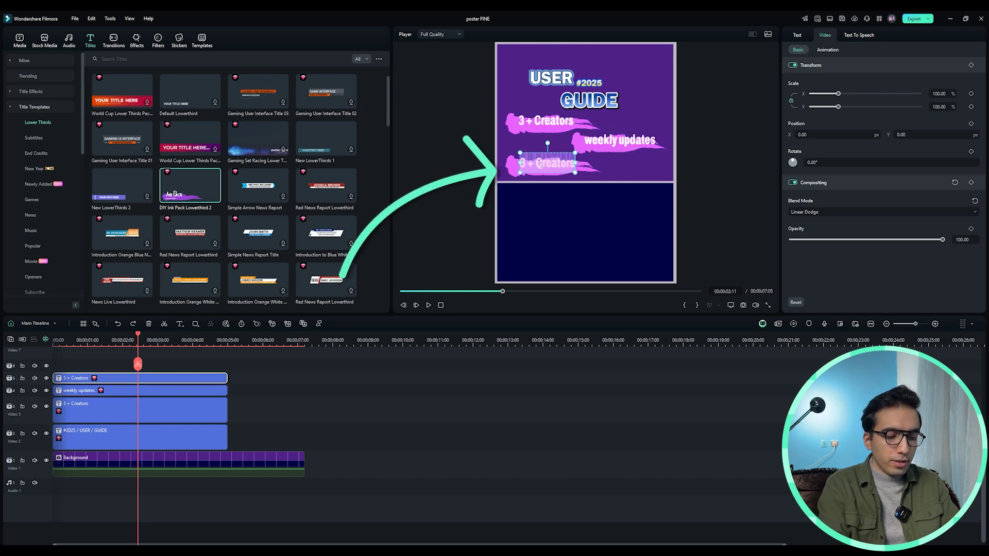
type("All-Users")
left_click(646, 266)
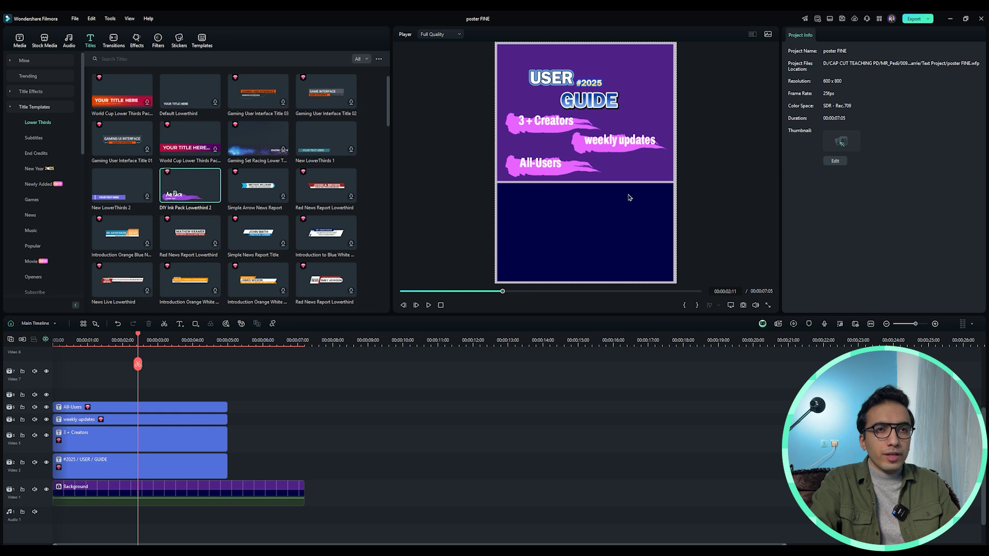
Step: Flip the weekly updates label's ink brush horizontally and set the title's blend mode to Lighten
left_click(632, 155)
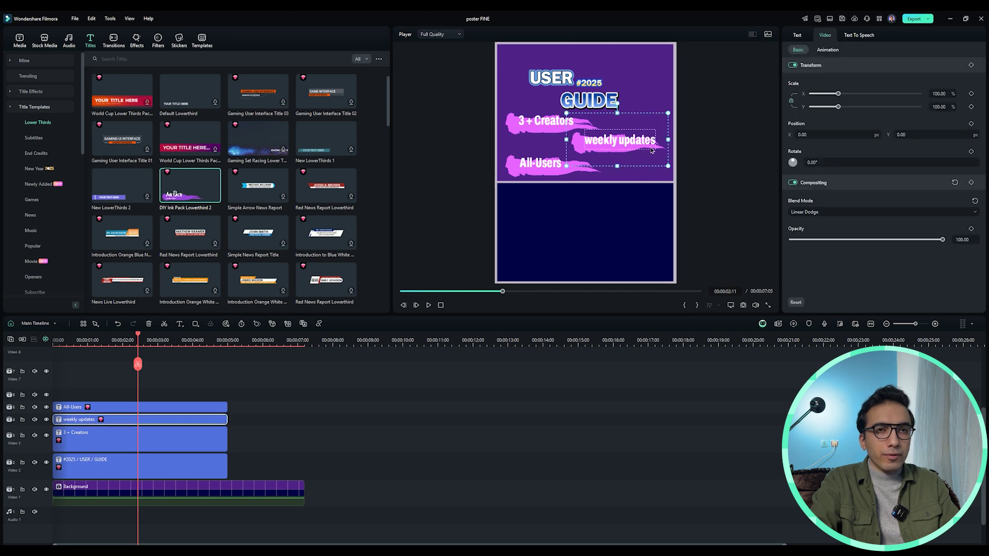
mouse_move(669, 140)
left_mouse_down()
mouse_move(567, 139)
mouse_move(677, 138)
mouse_move(668, 140)
left_mouse_up()
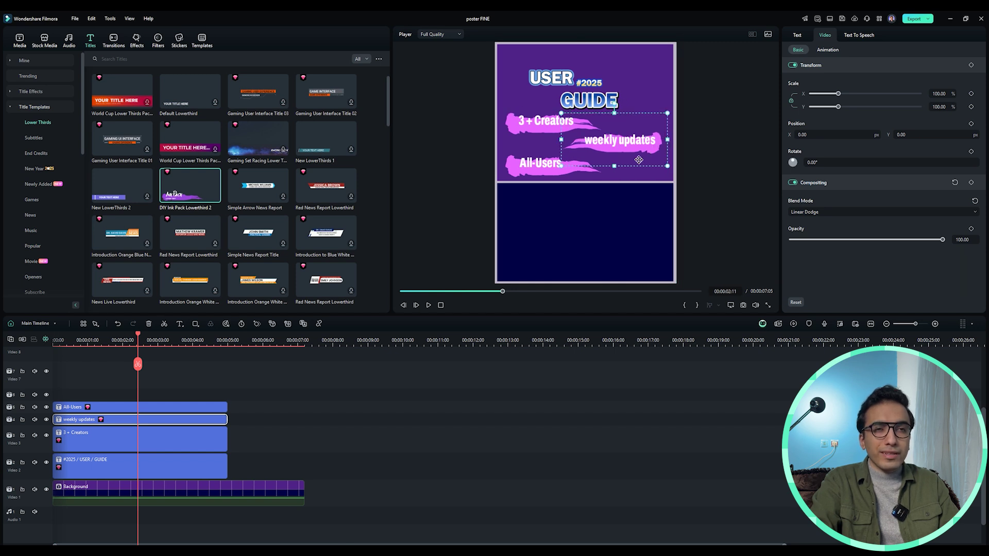
left_click(816, 213)
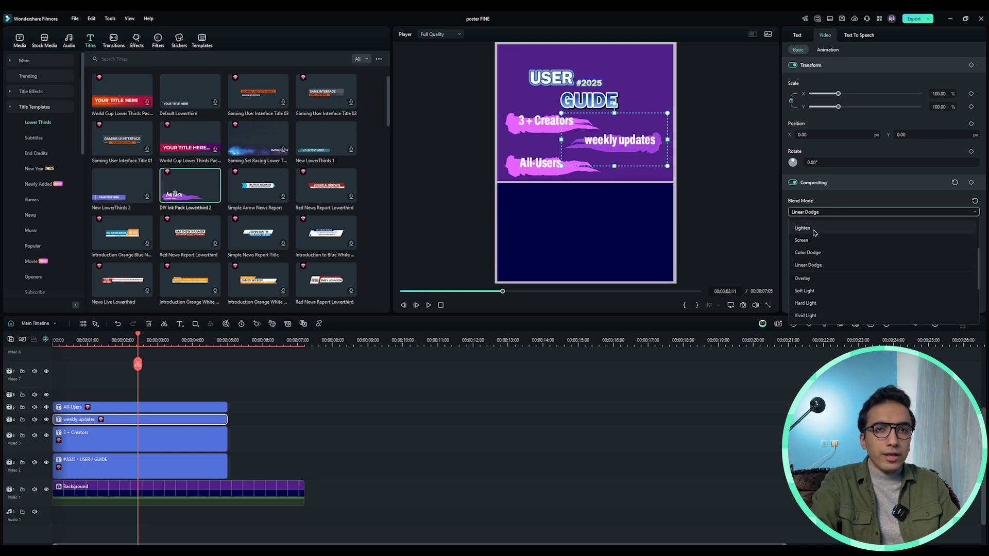
left_click(815, 232)
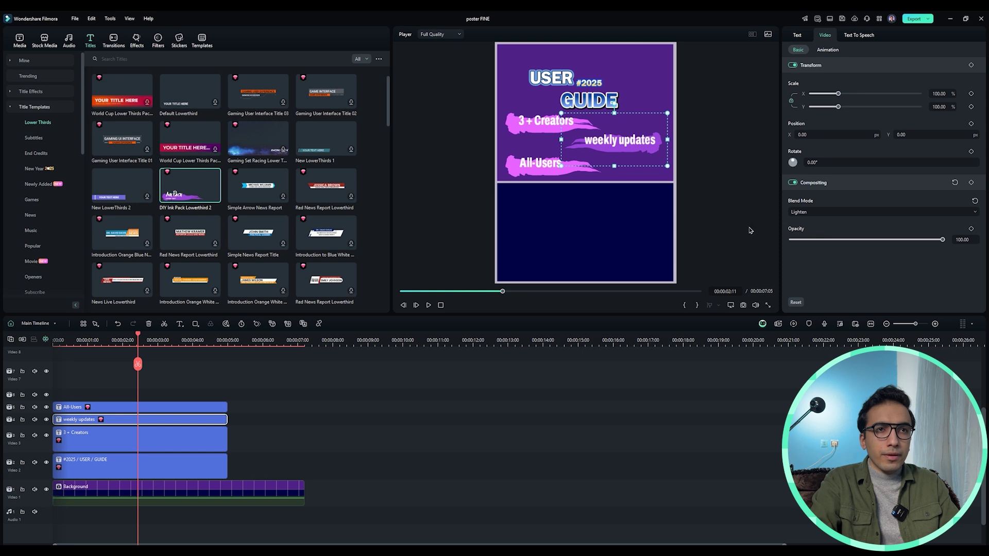
Step: Set the All-Users title's blend mode to Screen
left_click(562, 177)
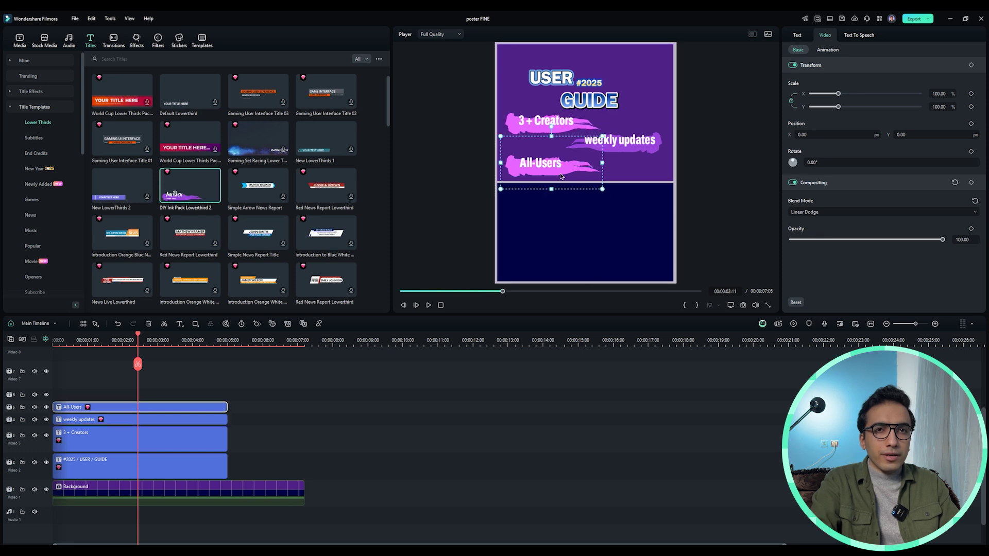
left_click(825, 212)
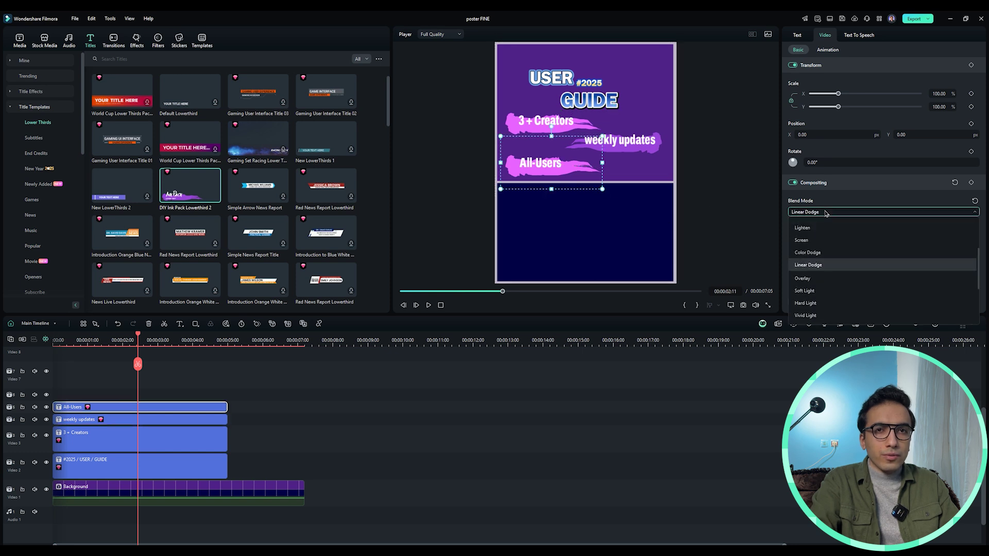
left_click(814, 242)
left_click(173, 393)
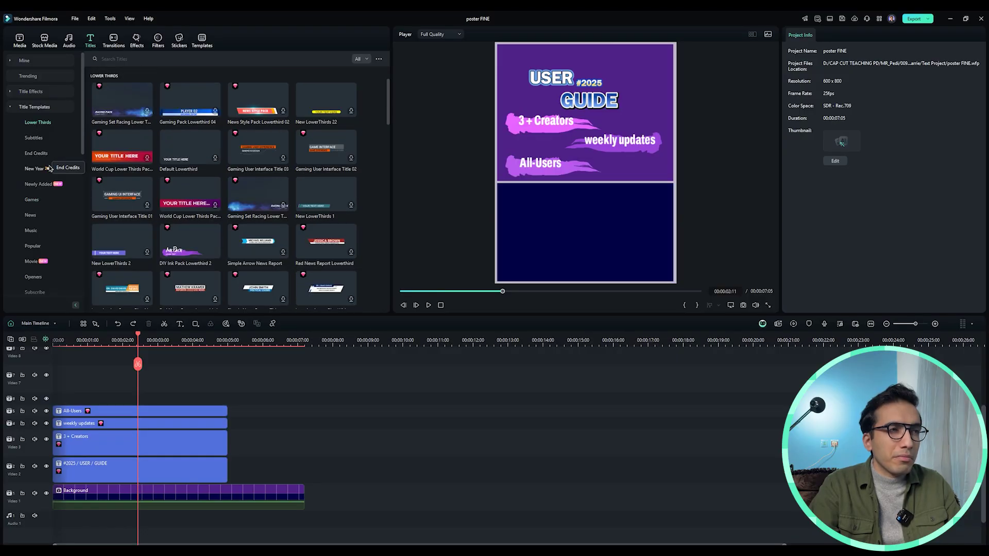
Step: Add Game Caption Title 05 from the Games title templates at the timeline start, on the track above All-Users
left_click(32, 200)
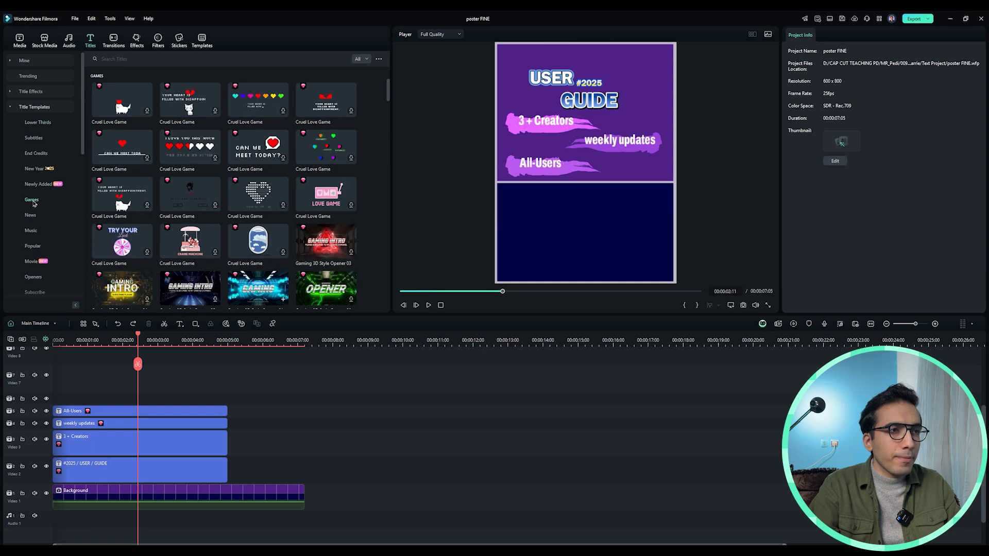
scroll(312, 199, "down", 5)
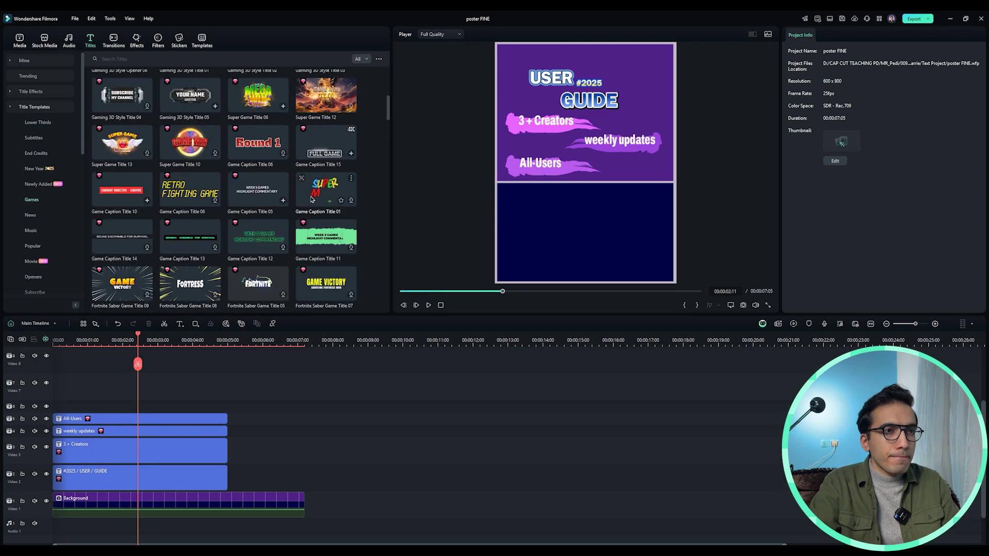
left_click(261, 192)
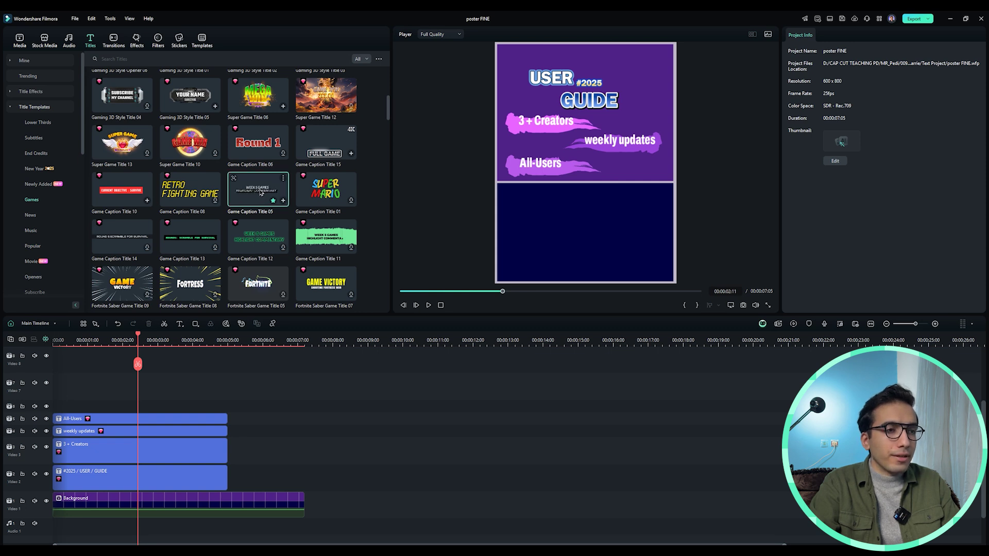
left_click_drag(261, 192, 54, 412)
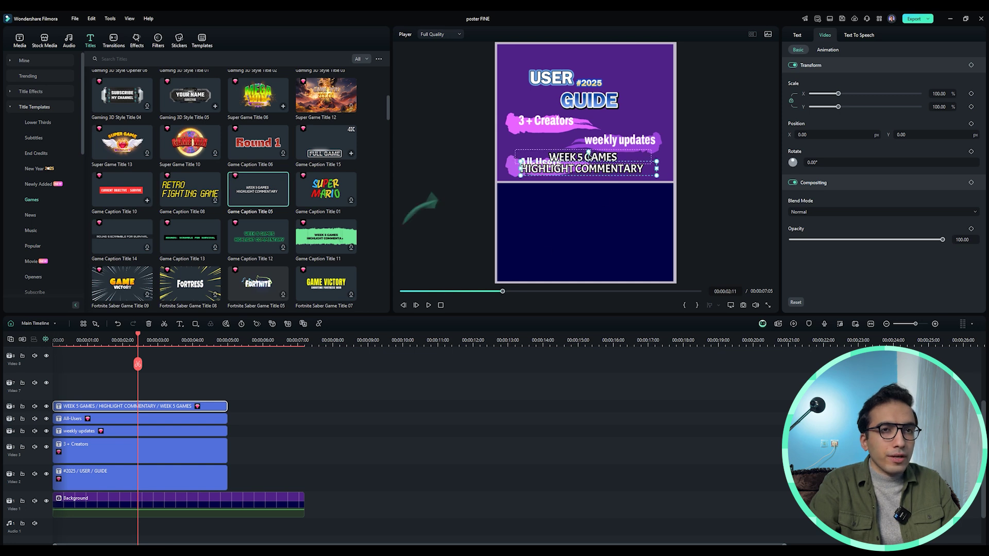
left_click(605, 155)
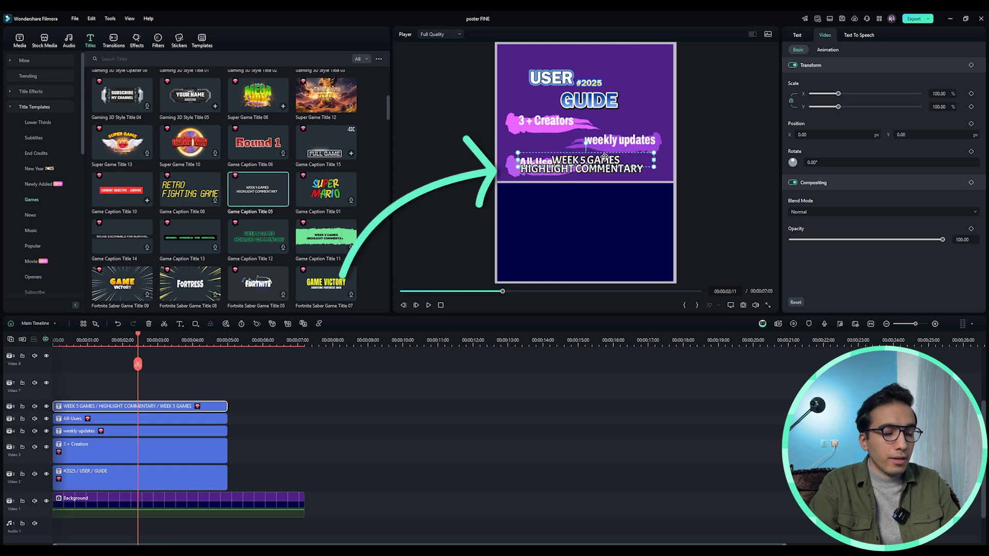
left_click_drag(606, 157, 604, 154)
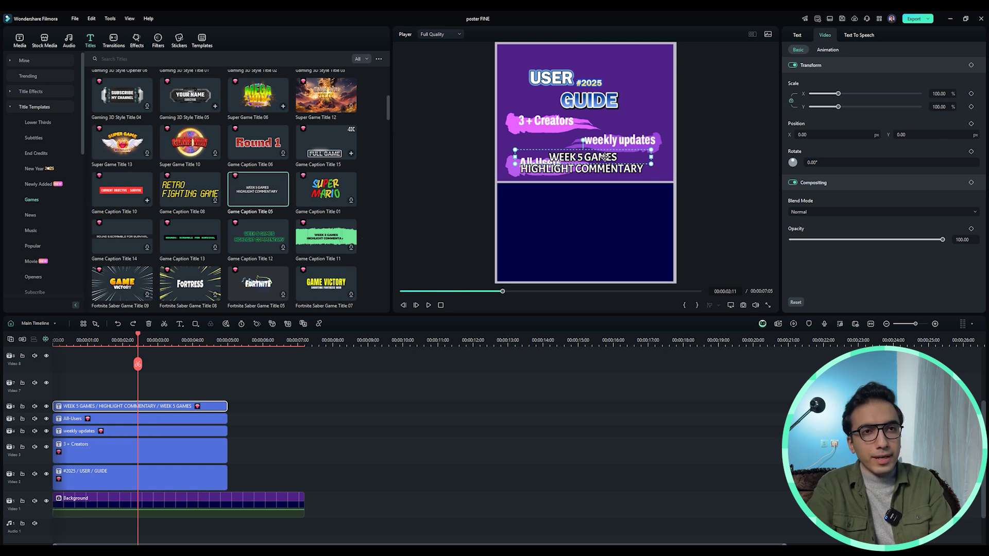
key("Delete")
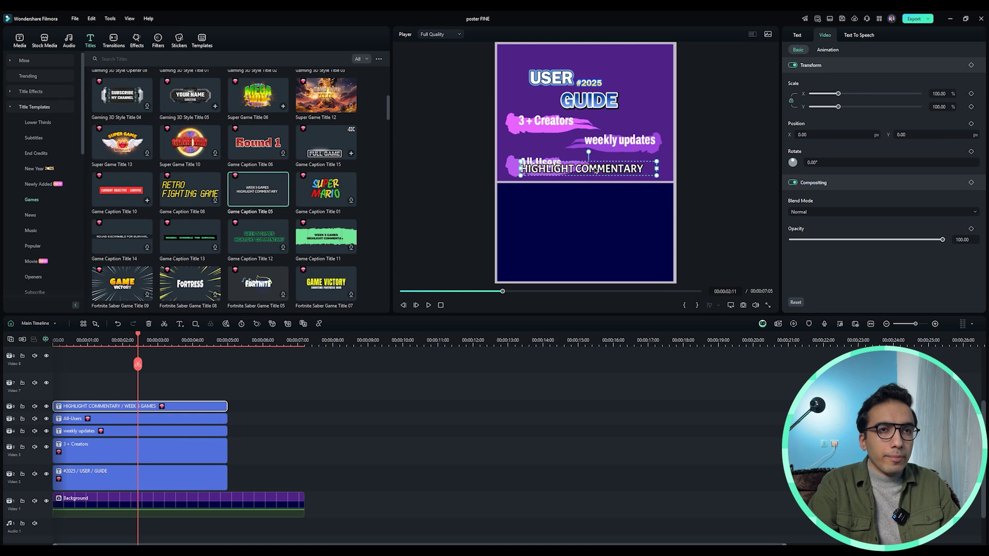
double_click(595, 170)
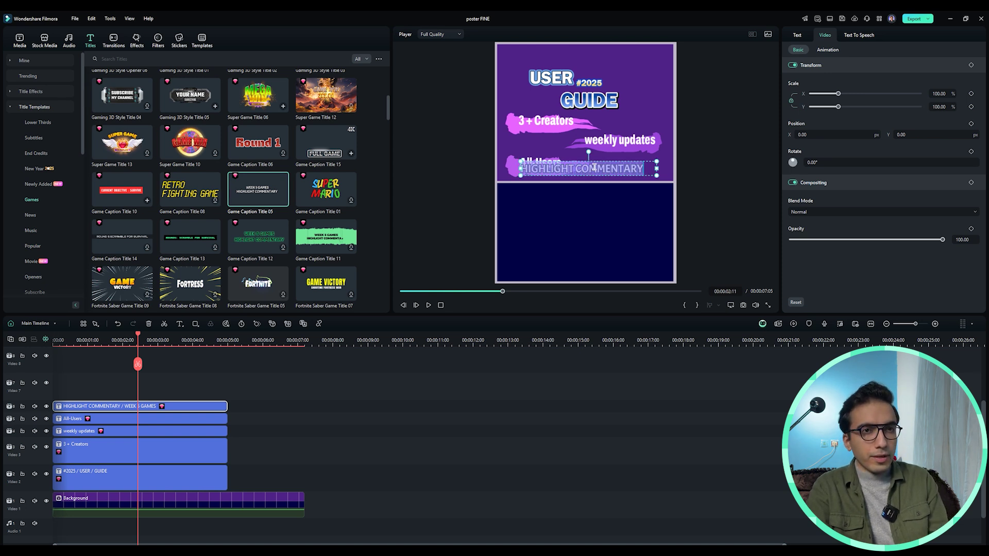
type("https://filmora.wondershare.com/hub/home")
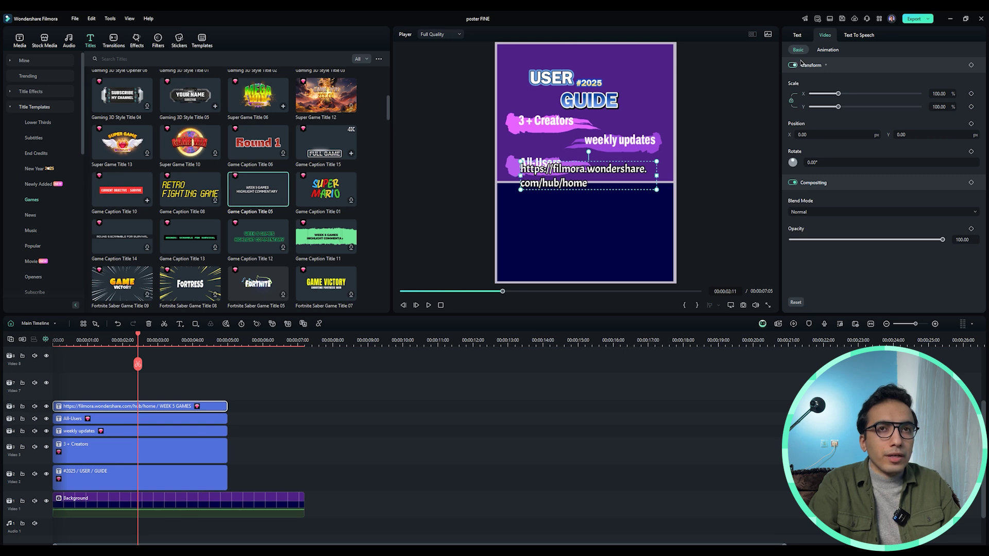
Step: Widen the web address text box to fit one line, then shrink it and place it just above USER
left_click(800, 38)
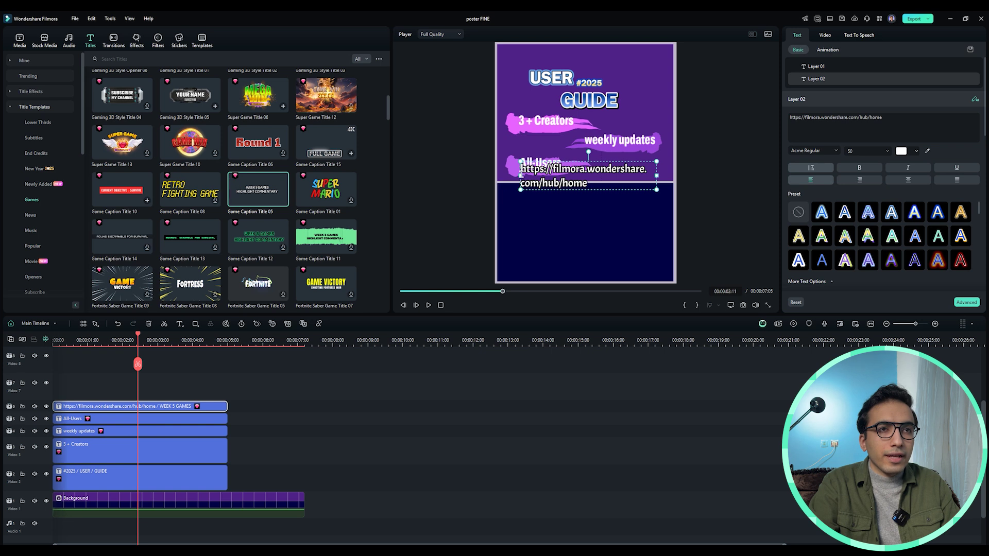
left_click_drag(521, 176, 459, 179)
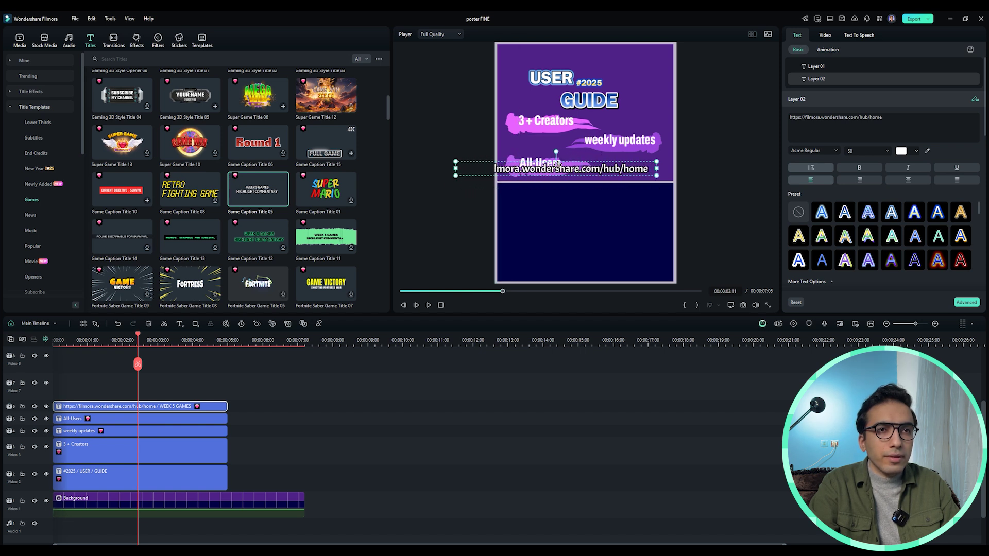
left_click_drag(600, 172, 625, 177)
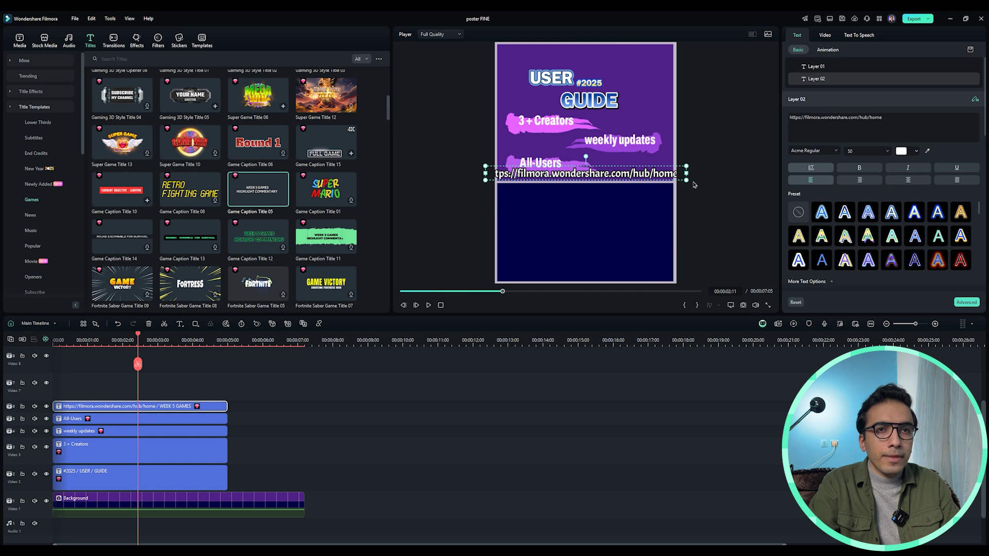
left_click_drag(688, 180, 627, 62)
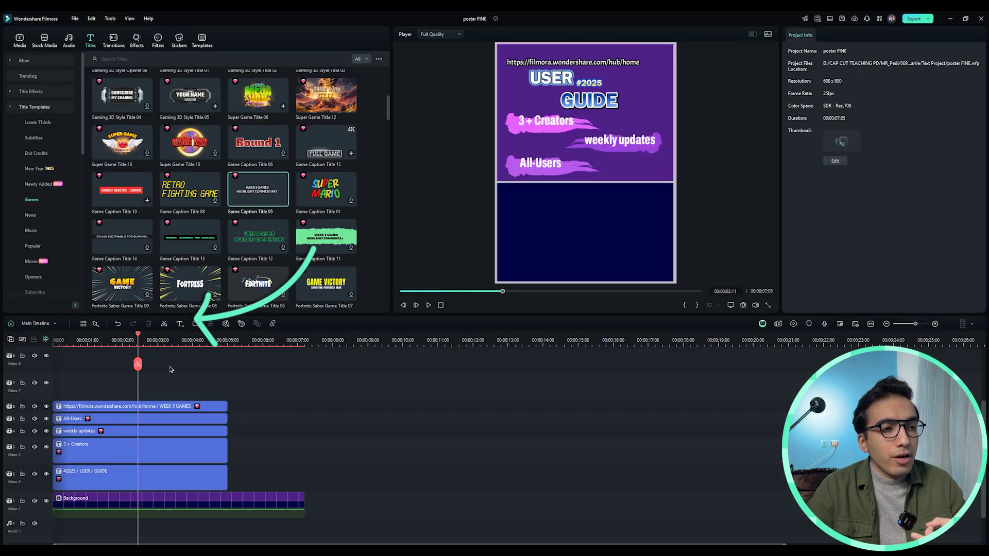
Step: Add the Razor 3D Text title from the 3D Titles effects at the timeline start, on the track above the web address
left_click(180, 325)
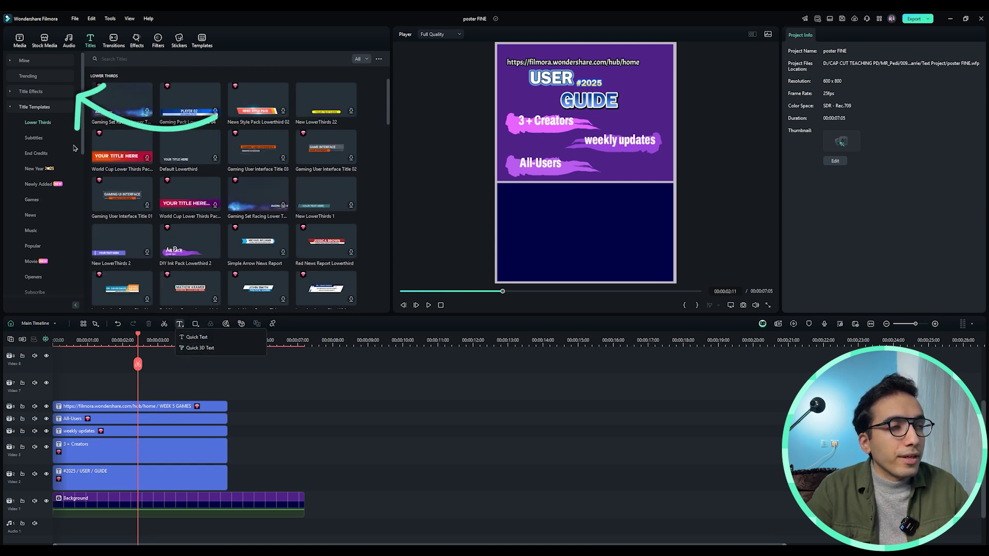
left_click(31, 91)
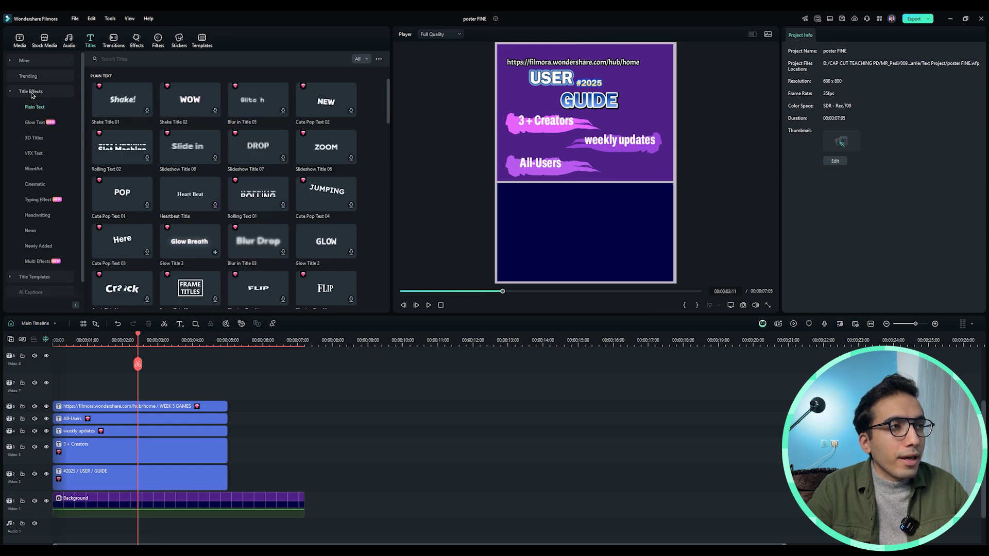
left_click(39, 139)
scroll(134, 143, "down", 2)
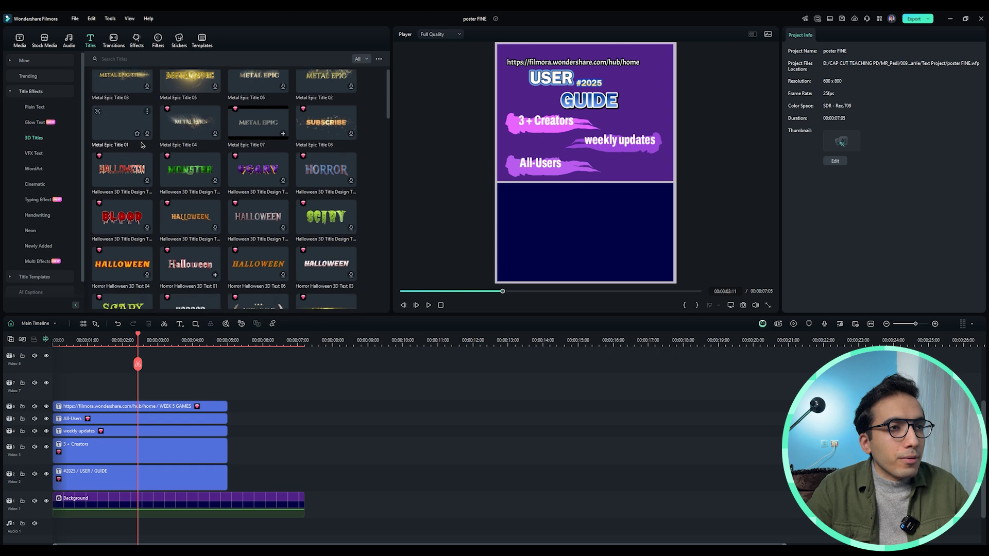
scroll(172, 139, "down", 2)
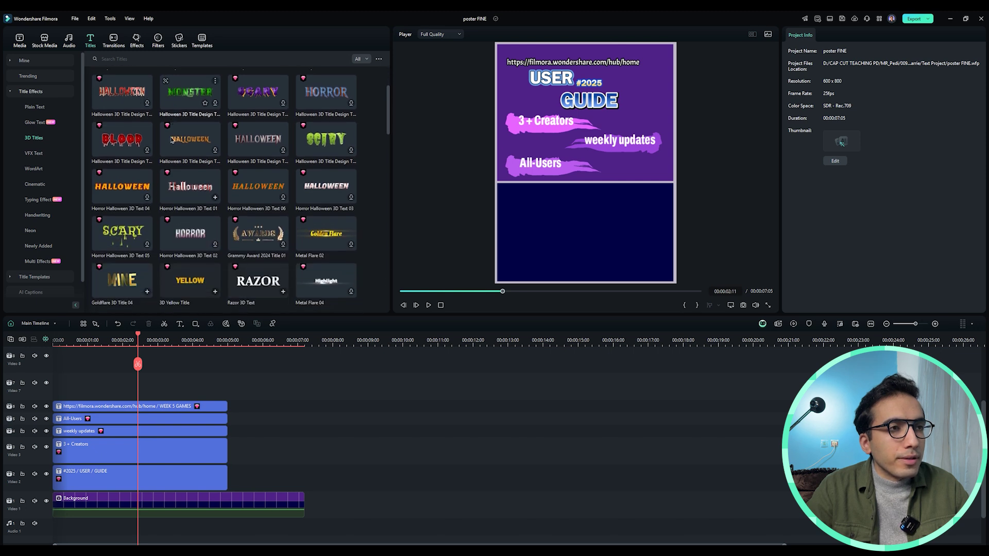
scroll(207, 165, "down", 4)
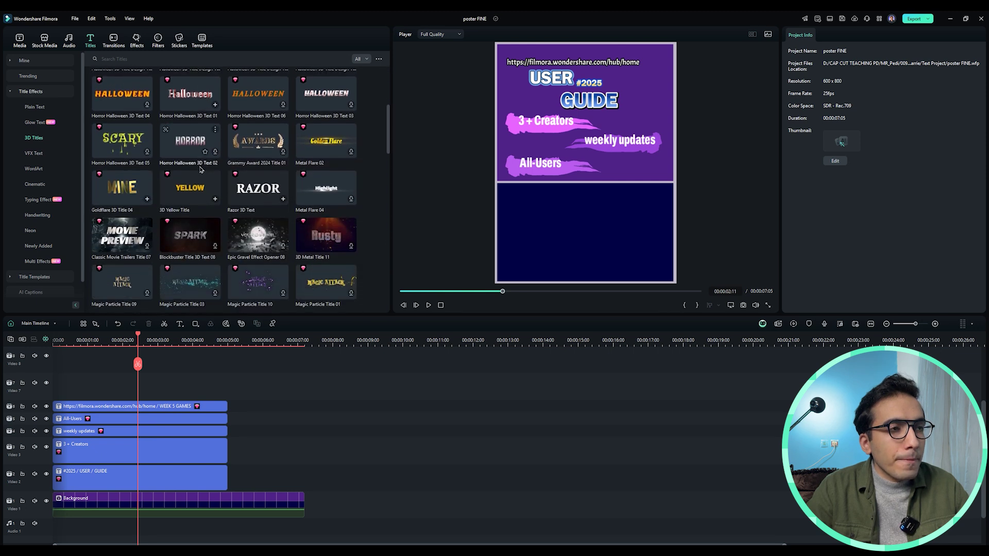
scroll(197, 176, "up", 4)
scroll(197, 176, "down", 2)
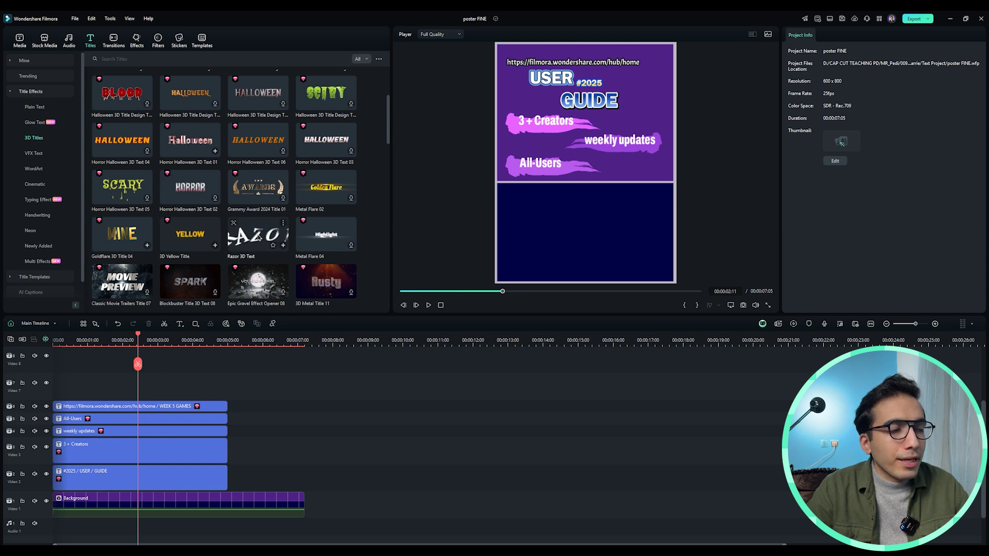
left_click_drag(259, 238, 52, 387)
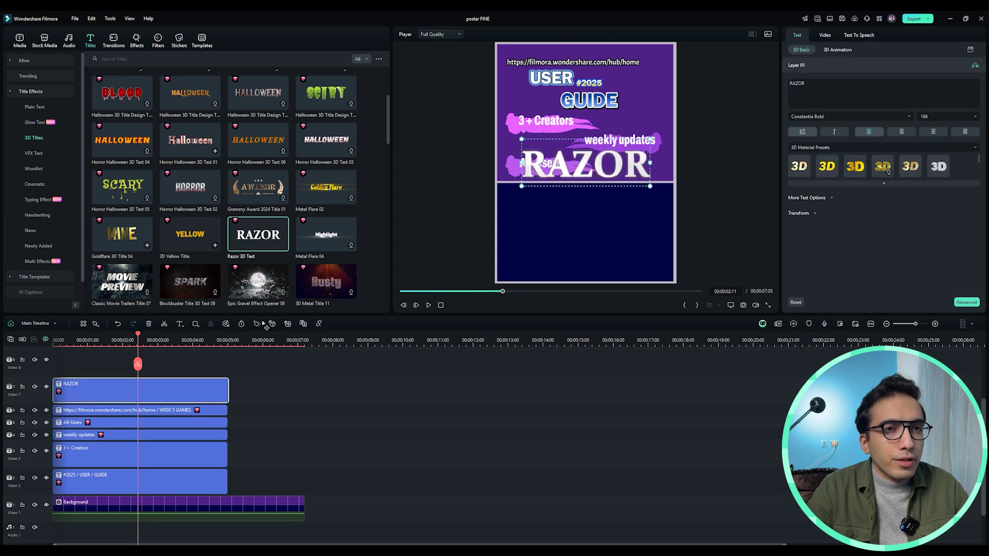
Step: Move the RAZOR title to the upper part of the navy area and shrink it to about font size 110
left_click_drag(592, 160, 593, 199)
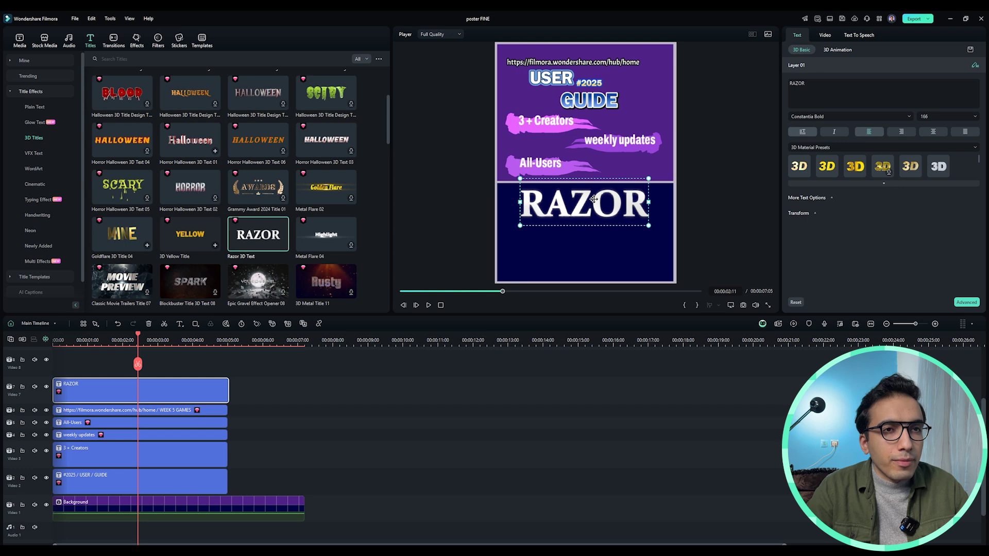
left_click_drag(648, 232, 626, 219)
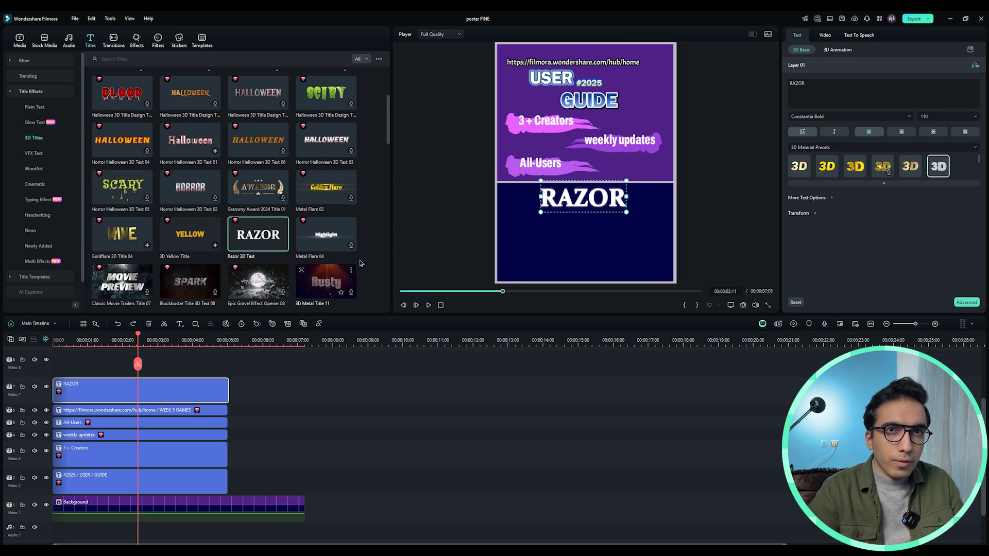
Step: Replace the RAZOR 3D title's text with UNLOCK
left_click(816, 98)
key("ctrl+a")
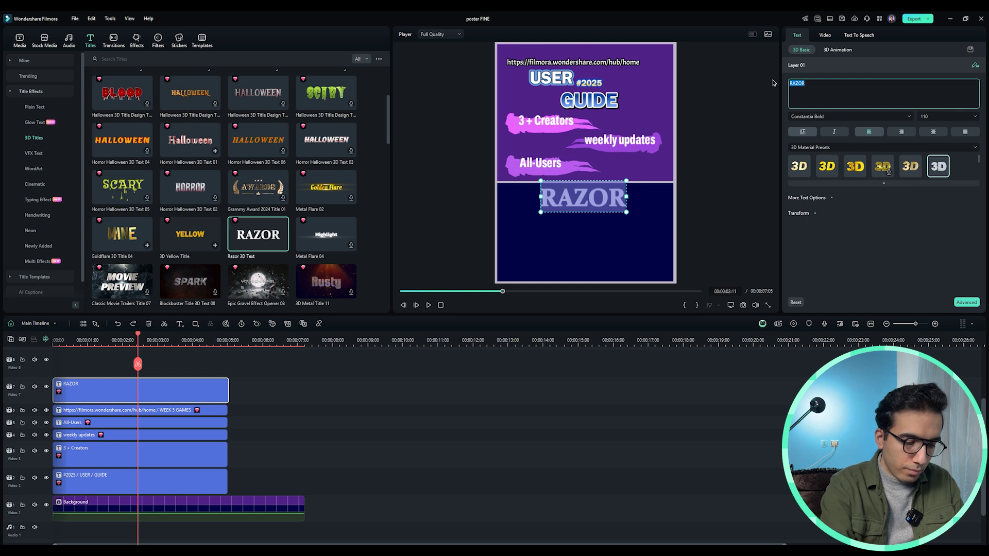
type("UNLOCK")
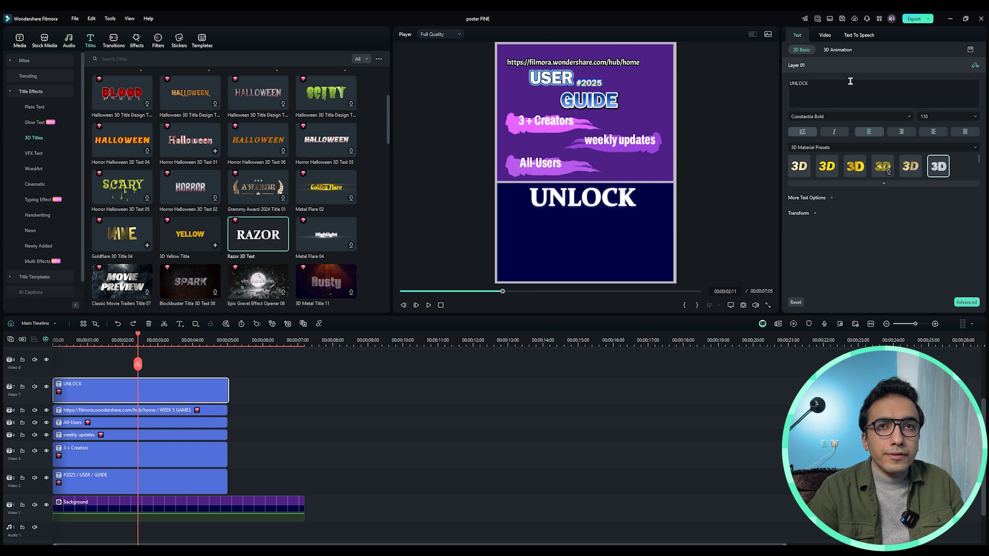
Step: Shorten the UNLOCK title's 3D entrance animation duration to about 1.07
left_click(846, 50)
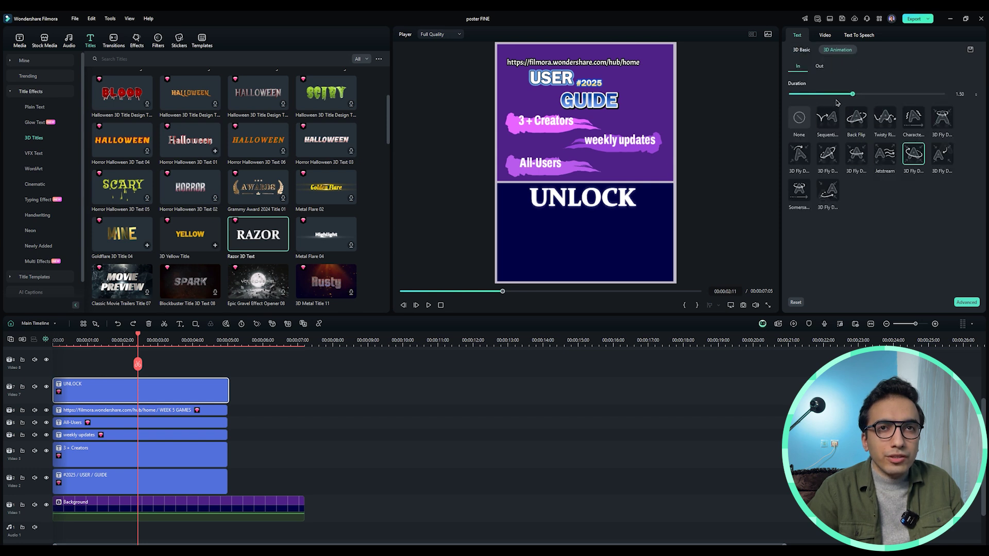
left_click_drag(833, 98, 835, 97)
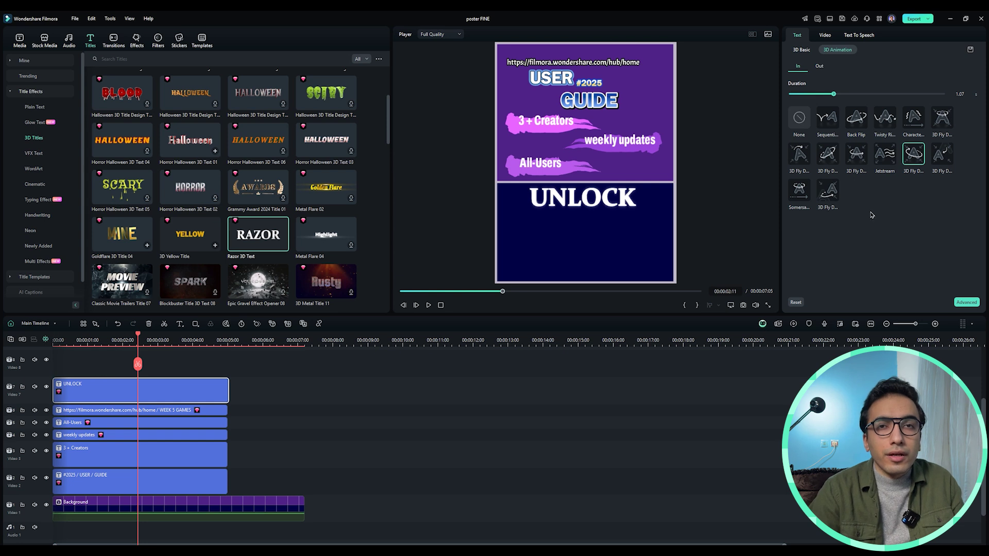
left_click(802, 50)
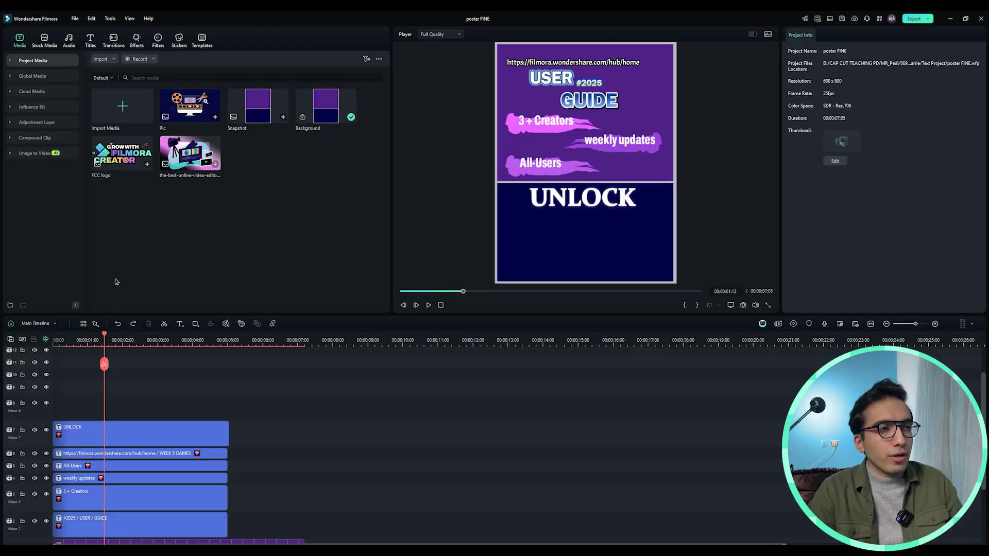
Step: Add the FCC logo above the UNLOCK clip, shrink it to about 24% at the poster's top, and move the web address to the poster's bottom
left_click_drag(128, 168, 52, 412)
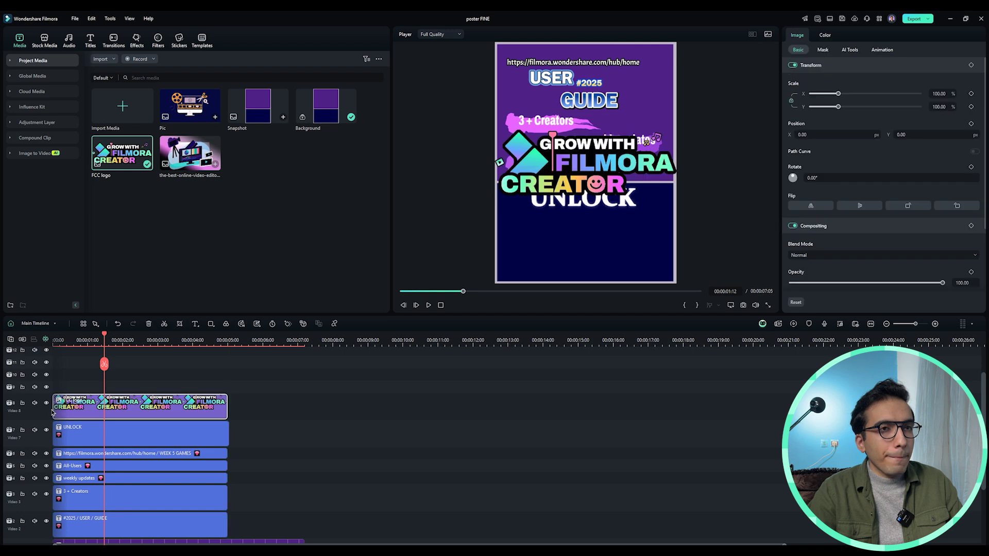
left_click(578, 175)
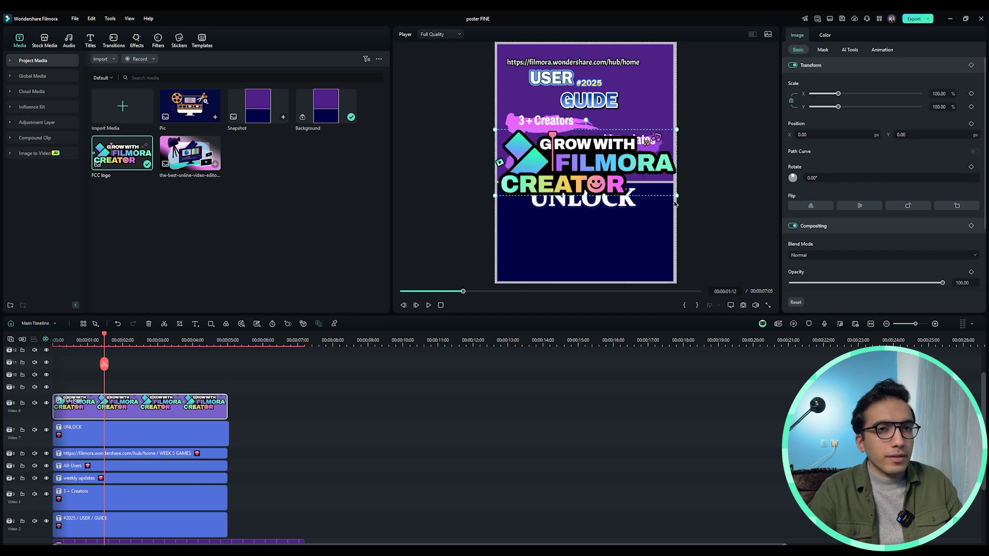
left_click_drag(678, 197, 648, 275)
left_click(624, 62)
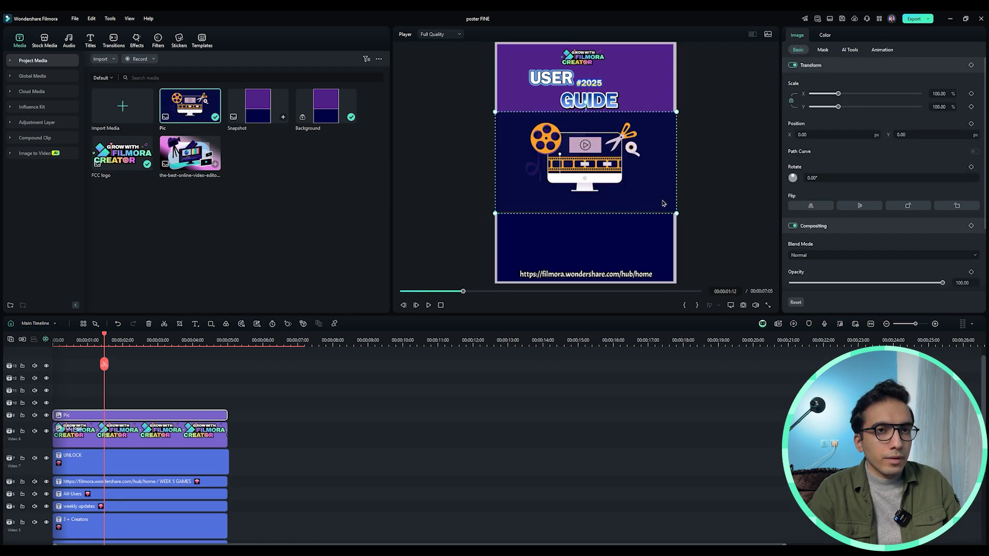
Step: Shrink the Pic image to about 63% and move it into the navy area between UNLOCK and the web address
left_click_drag(676, 213, 643, 195)
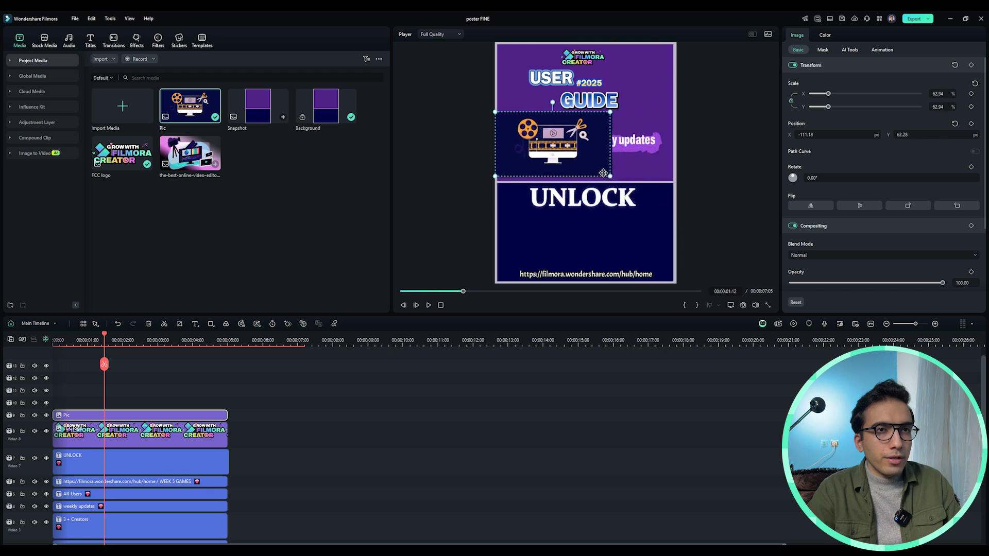
left_click_drag(598, 166, 597, 230)
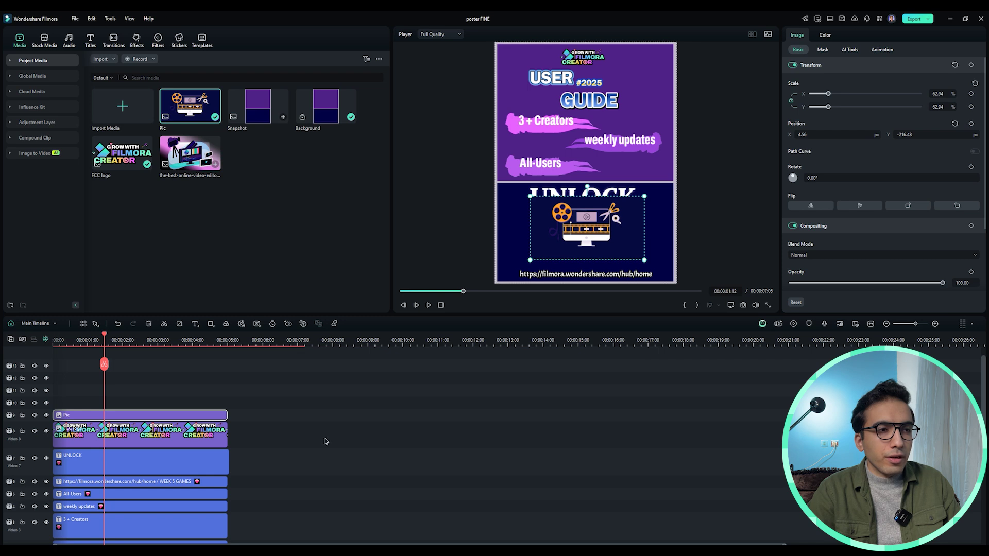
Step: Shift all clips above Background up one track and put the Pic clip on the freed track, behind the titles
scroll(187, 427, "down", 5)
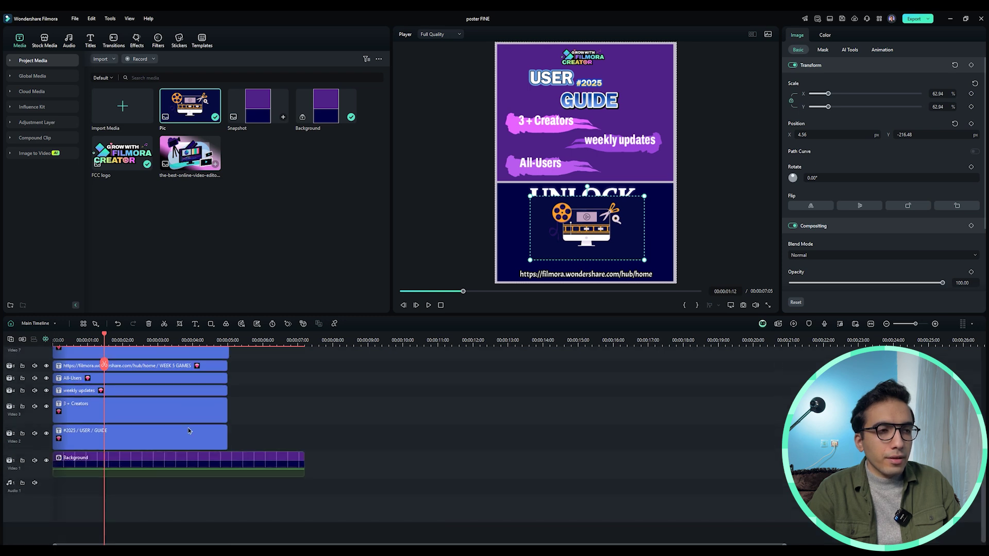
scroll(268, 407, "up", 3)
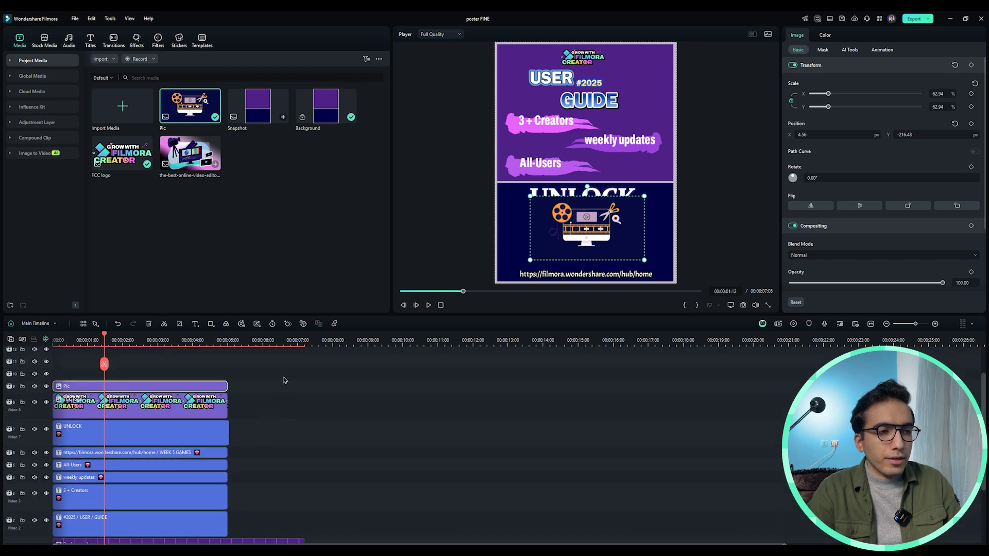
left_click_drag(283, 381, 118, 484)
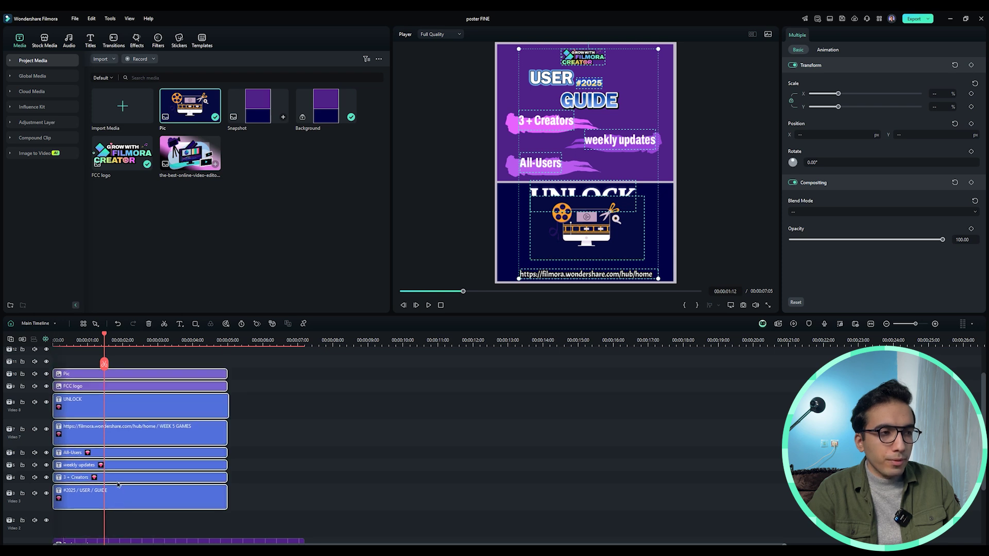
left_click(72, 373)
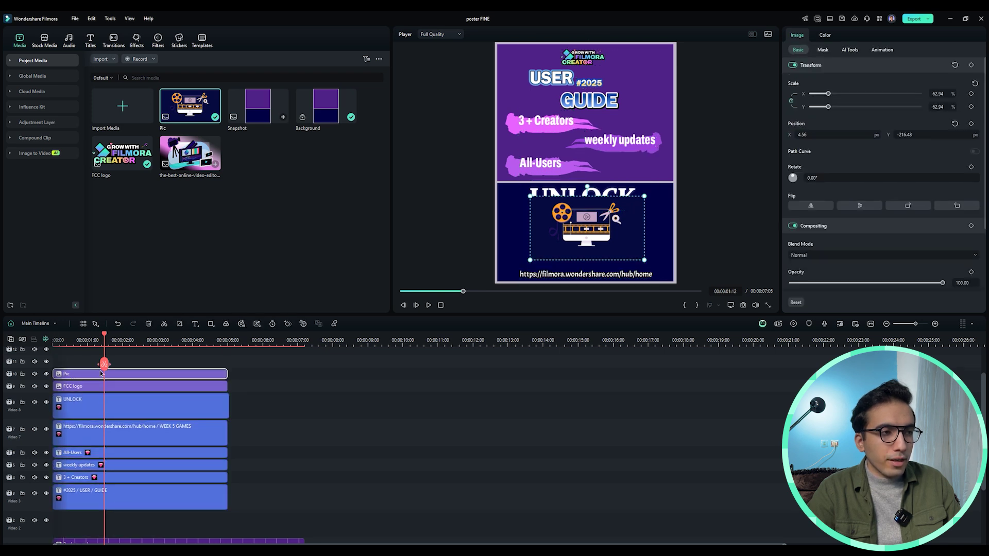
left_click_drag(101, 374, 68, 526)
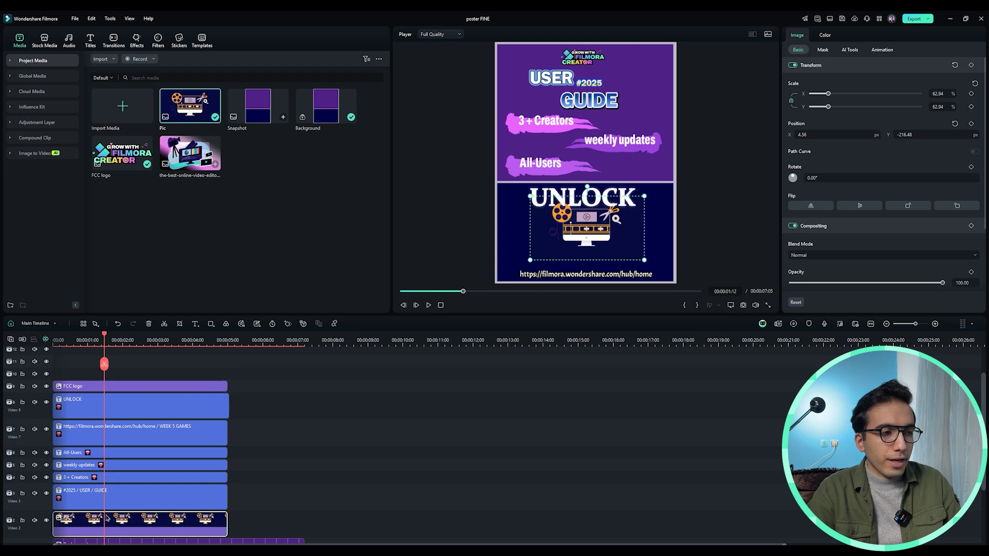
Step: Enlarge the Pic image to about 91% and center it horizontally in the navy area behind UNLOCK and the web address
scroll(108, 518, "down", 2)
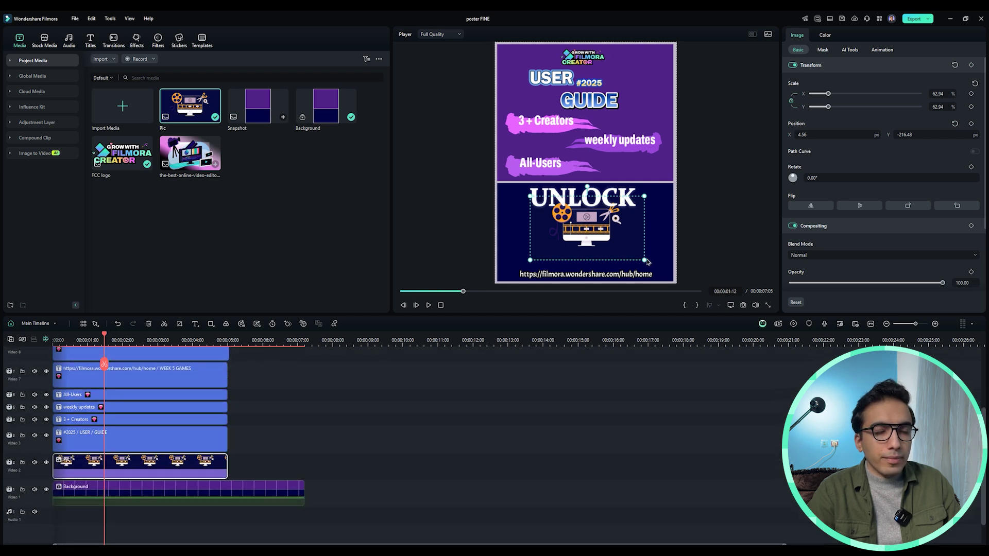
left_click_drag(648, 264, 671, 277)
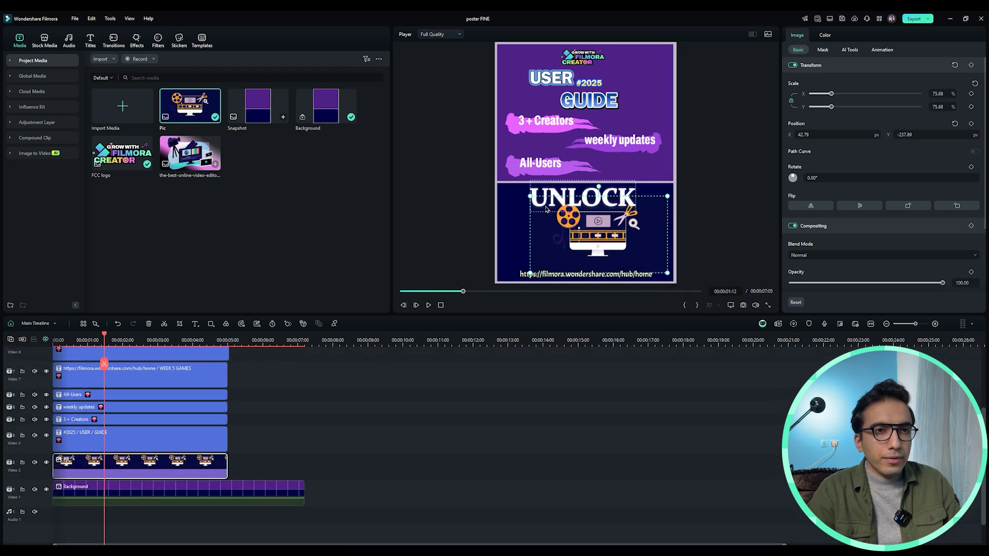
left_click_drag(528, 195, 502, 182)
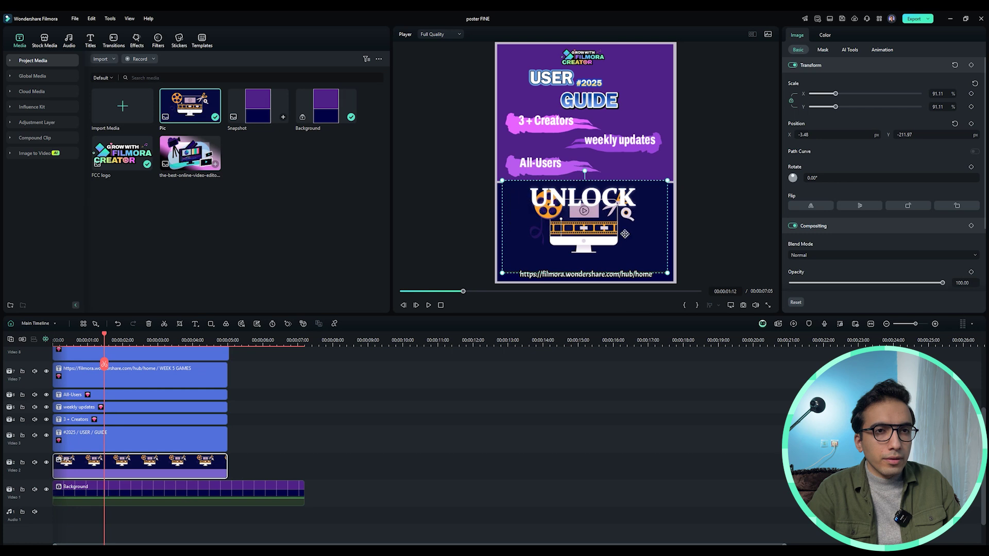
left_click_drag(641, 239, 645, 246)
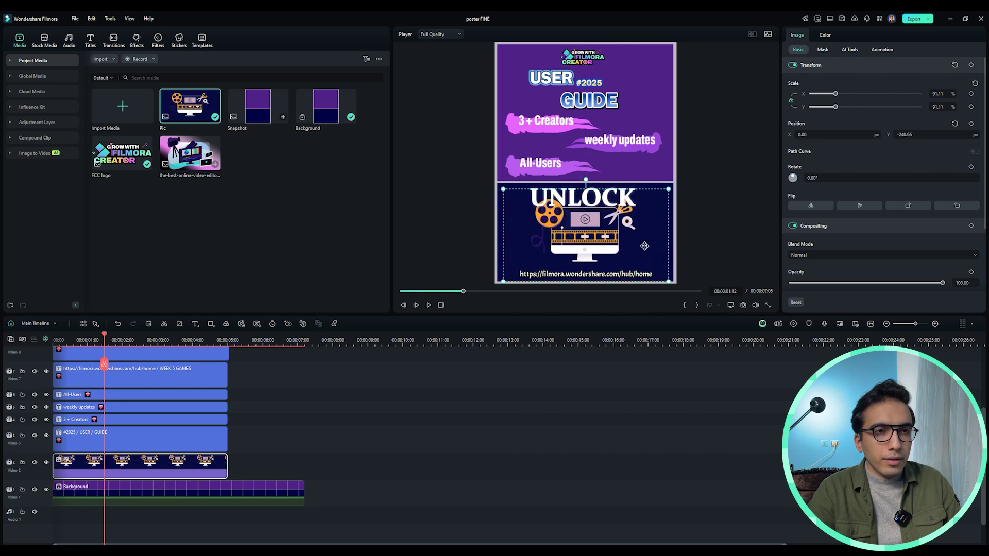
scroll(426, 466, "up", 3)
left_click(426, 466)
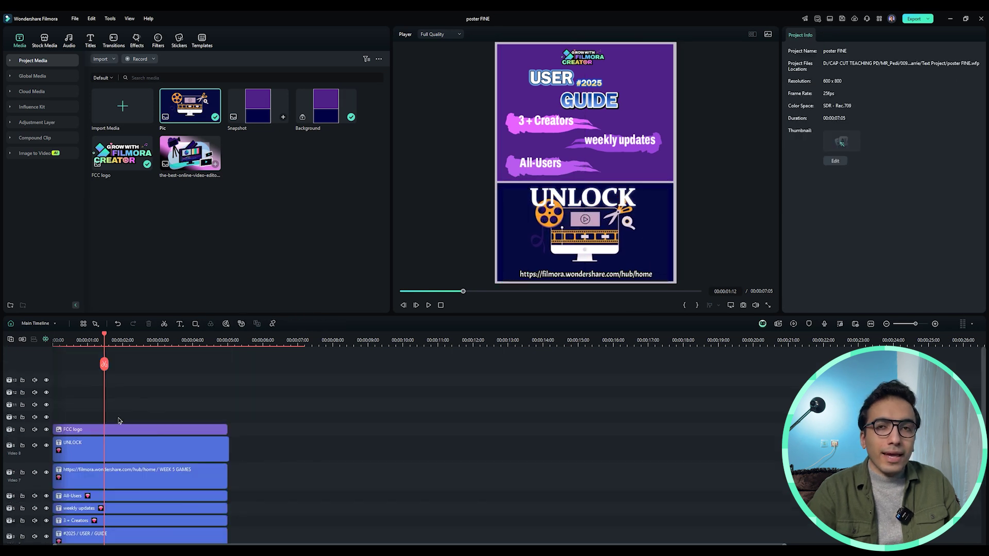
Step: Move the USER GUIDE #2025 title slightly right and up beneath the logo, with GUIDE closer under USER
scroll(429, 466, "down", 1)
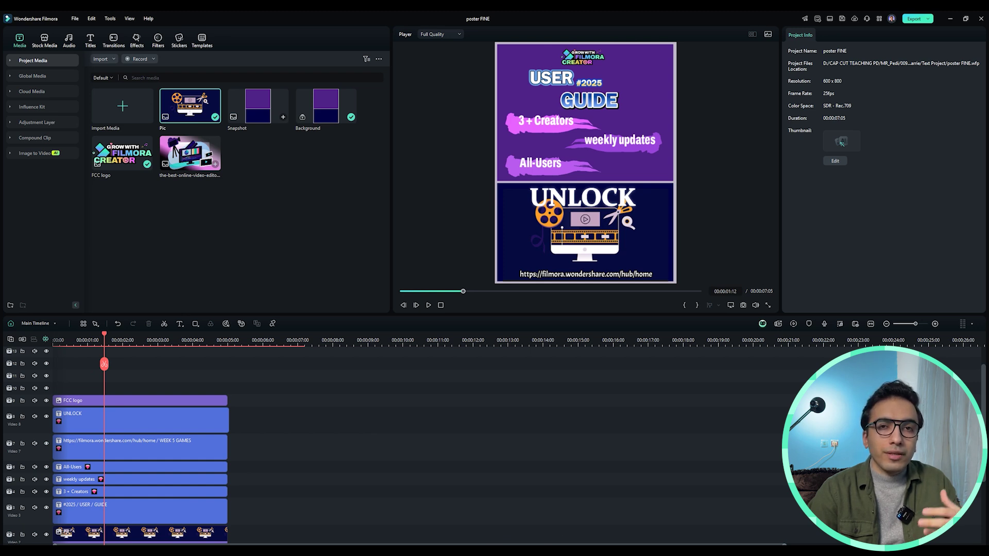
left_click(570, 89)
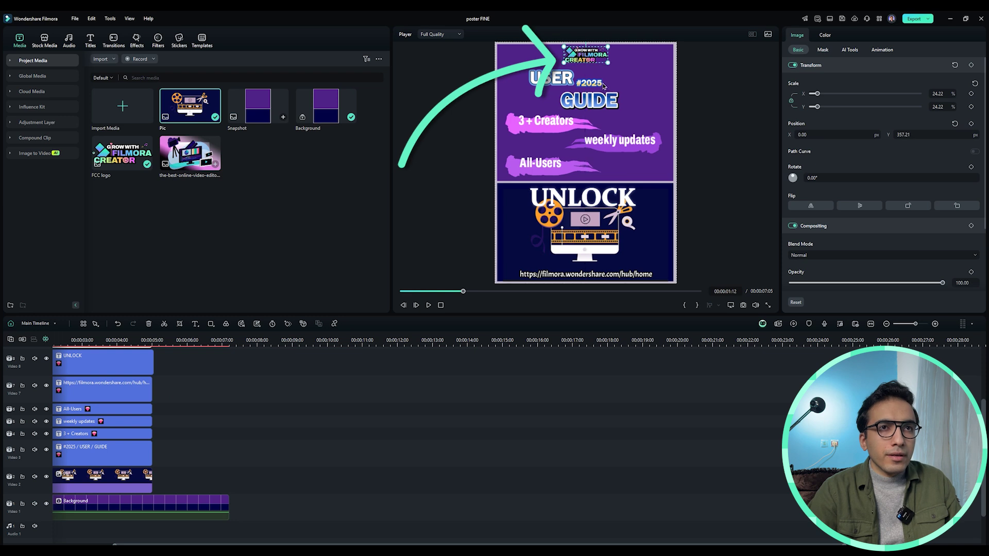
left_click_drag(569, 89, 579, 85)
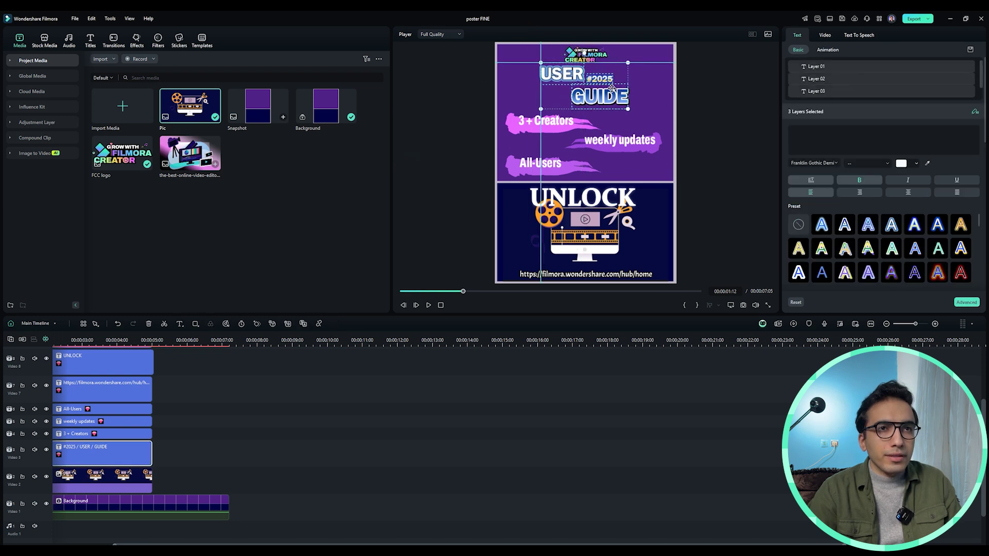
left_click(620, 100)
Step: Move the 3 + Creators label up, tilt the weekly updates label slightly clockwise, and shift the All-Users label up and right
left_click_drag(545, 126, 541, 116)
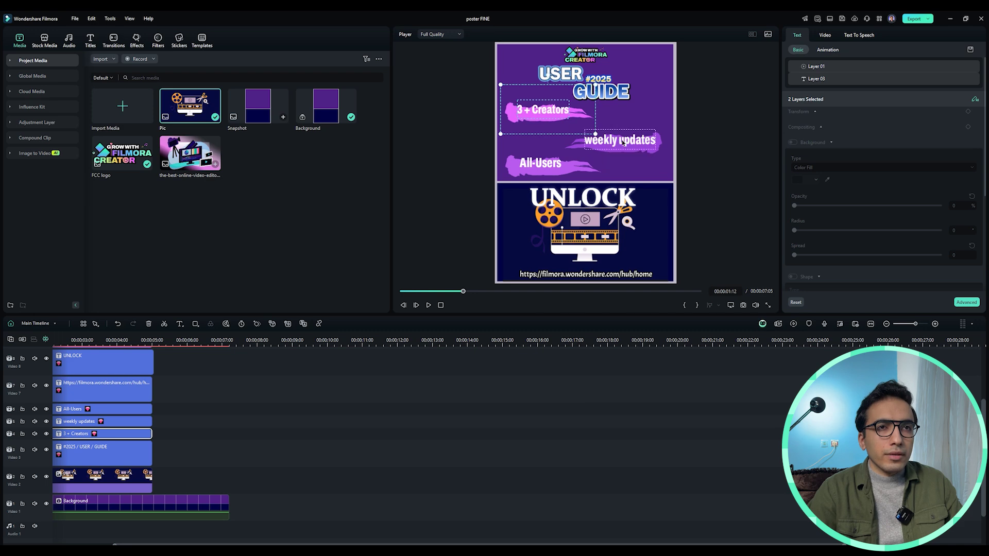
left_click_drag(641, 138, 642, 138)
left_click_drag(617, 99, 626, 98)
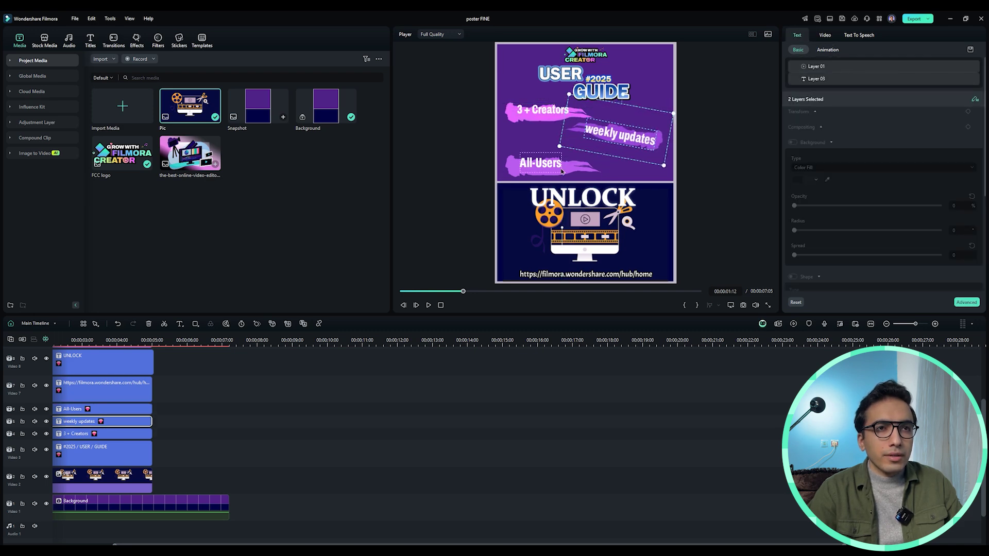
left_click_drag(598, 193, 599, 174)
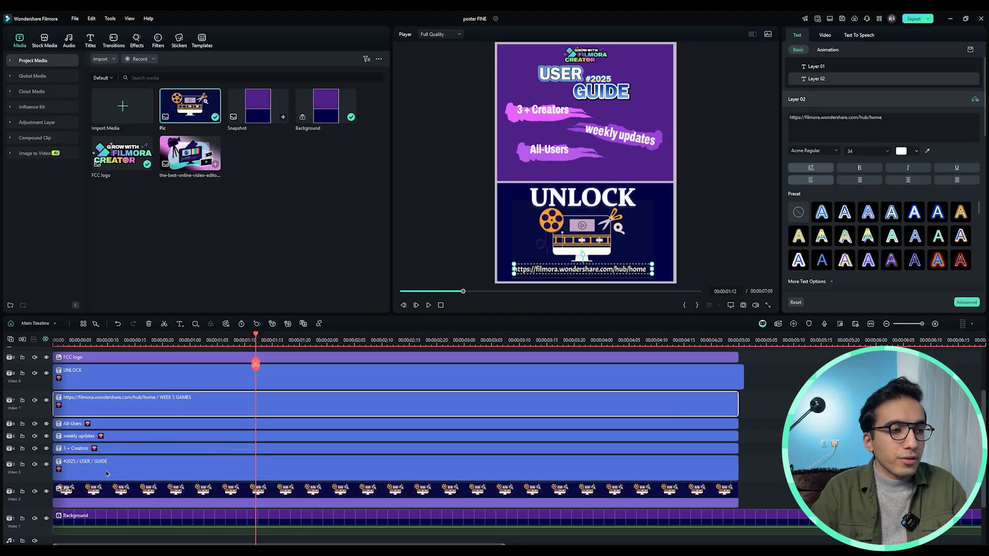
Step: Stagger the starts of the USER GUIDE, 3 + Creators, weekly updates and All-Users clips by about five frames each
scroll(107, 473, "up", 2)
key("Escape")
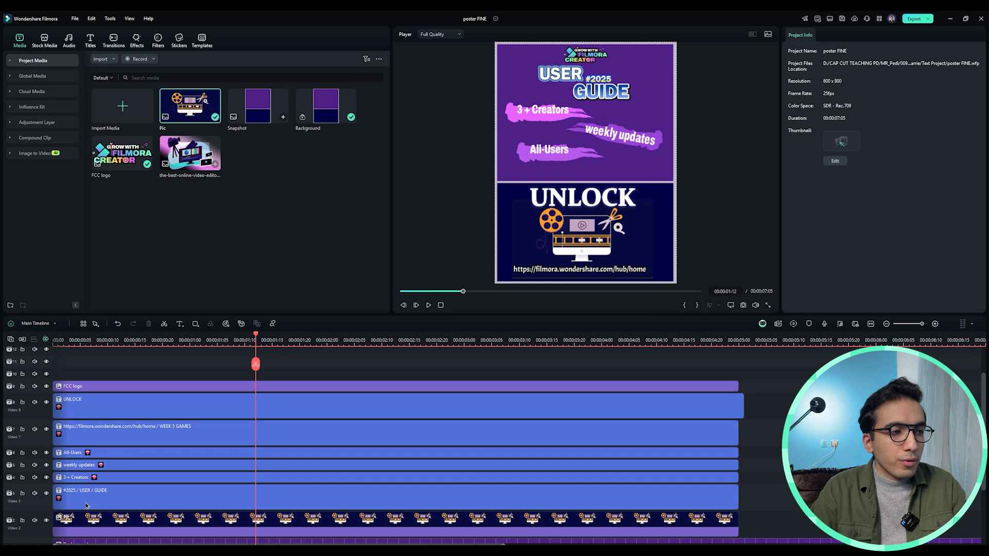
left_click_drag(87, 505, 169, 447)
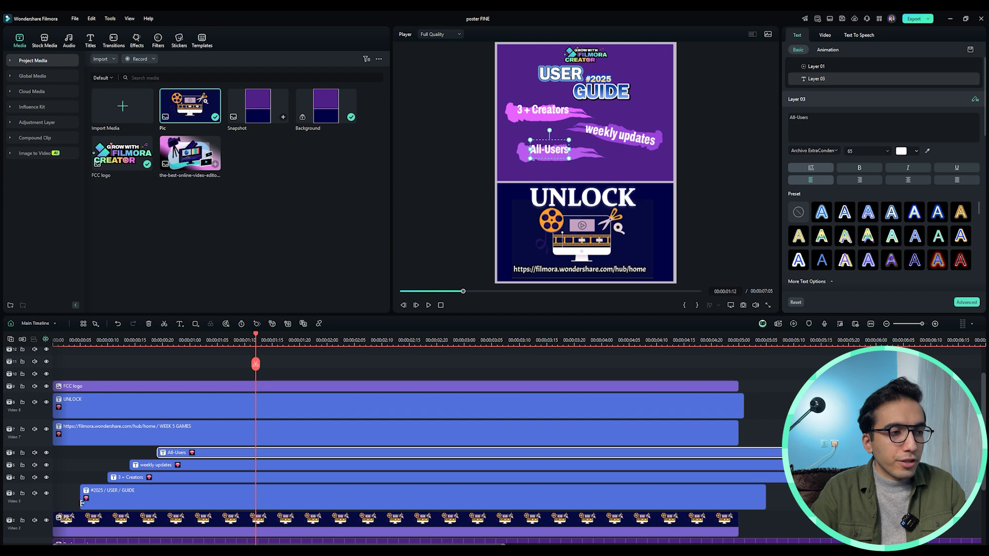
Step: Shift the UNLOCK and Pic clips together so both start about four frames after the All-Users clip
left_click(94, 413)
left_click(96, 522, "ctrl")
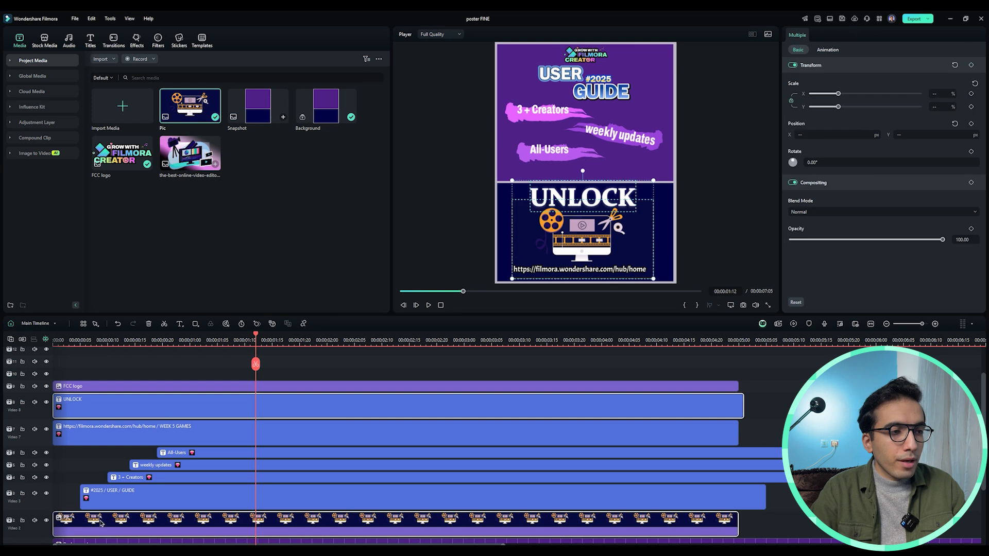
left_click_drag(96, 522, 223, 515)
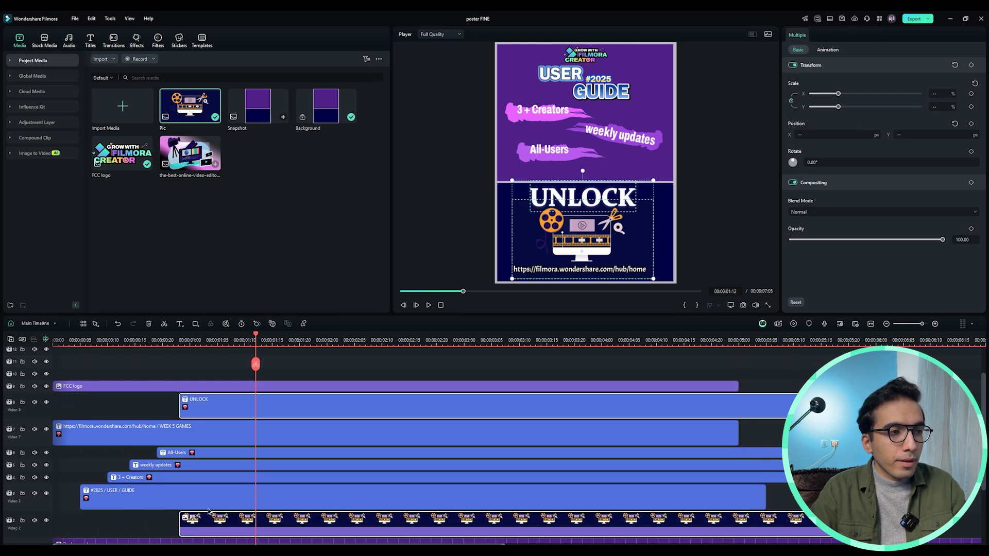
Step: Delay the web address clip to start about four frames after the UNLOCK clip
left_click(87, 441)
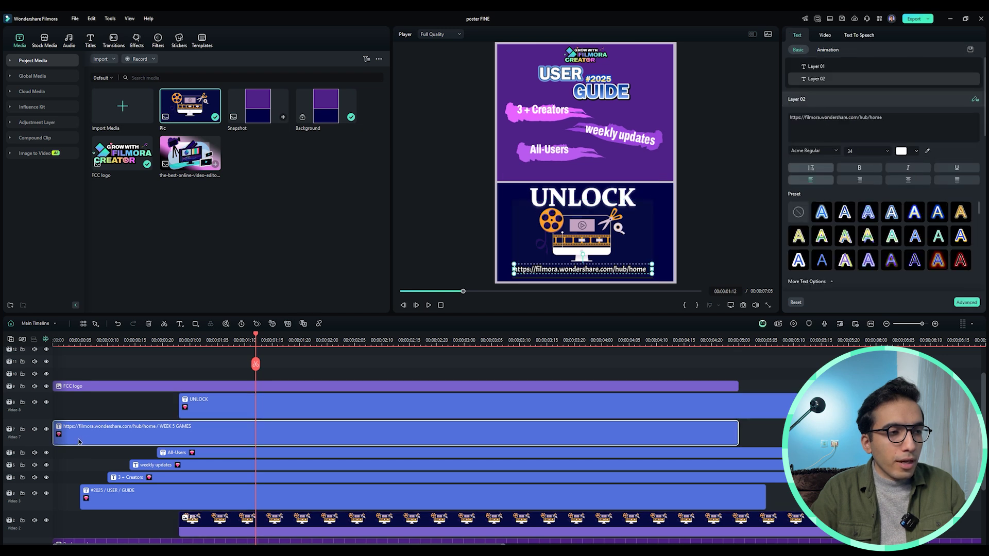
left_click_drag(79, 441, 227, 431)
left_click(548, 95)
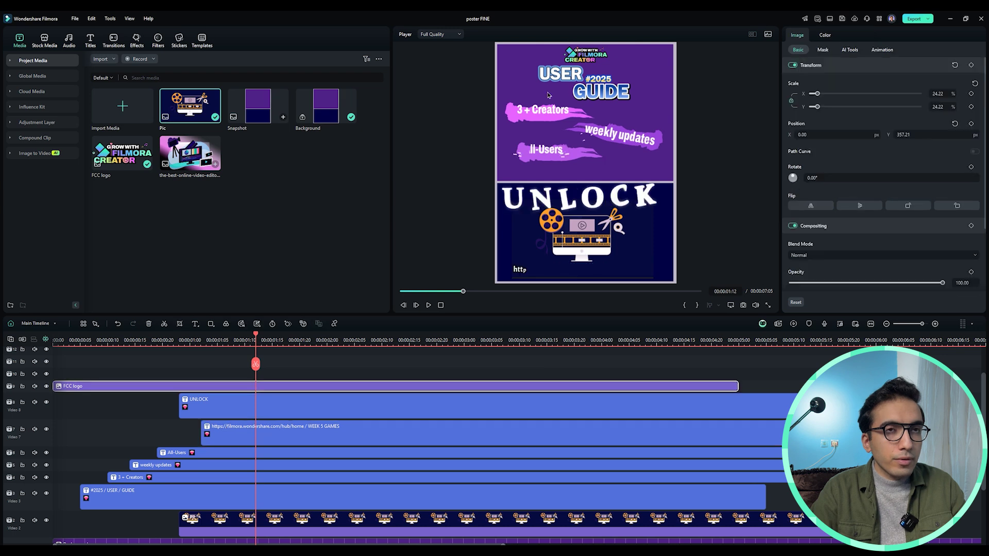